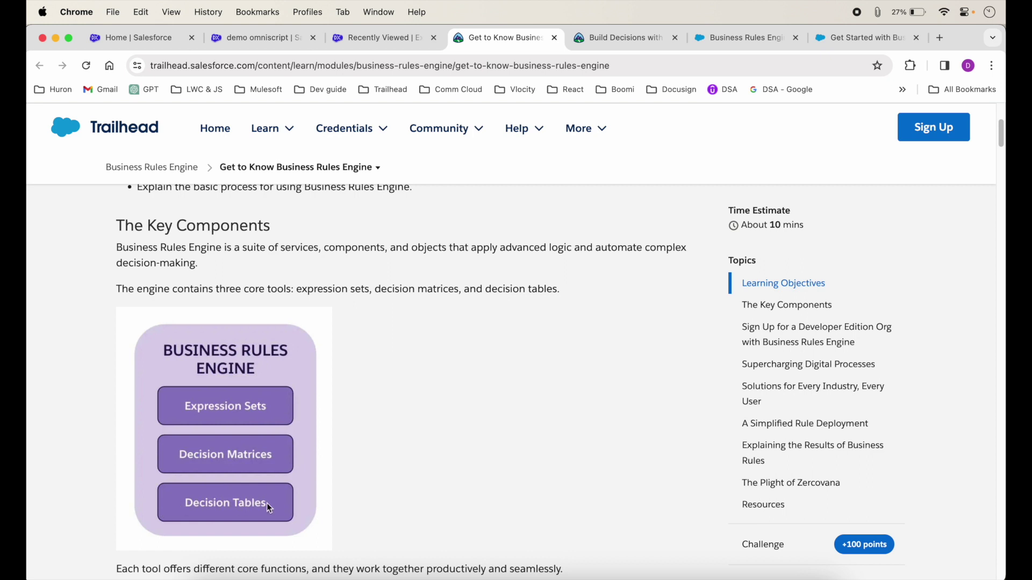
Step: Review the Key Components section on expression sets, decision matrices and decision tables in the Trailhead unit
scroll(383, 441, "down", 4)
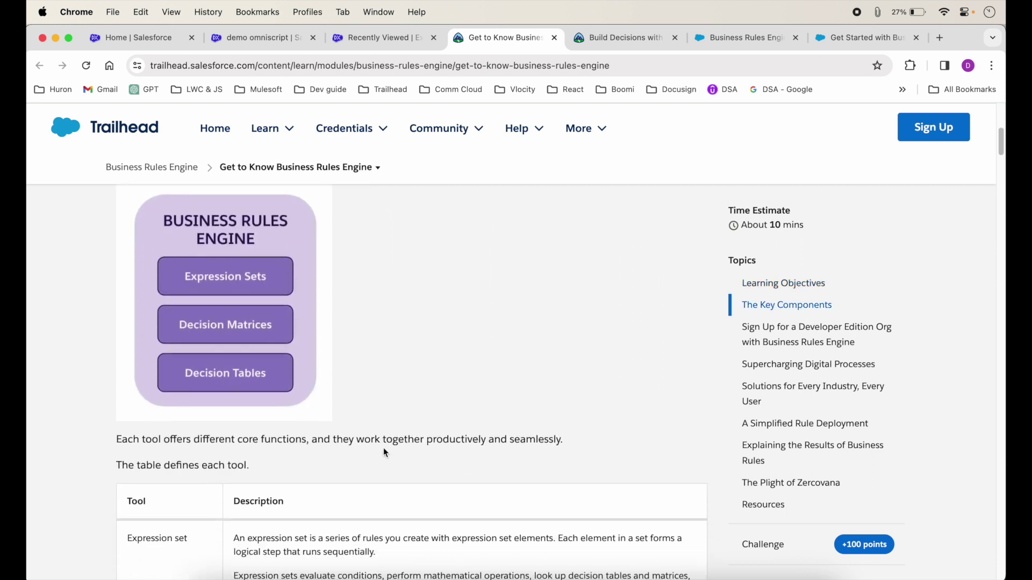
scroll(382, 446, "down", 4)
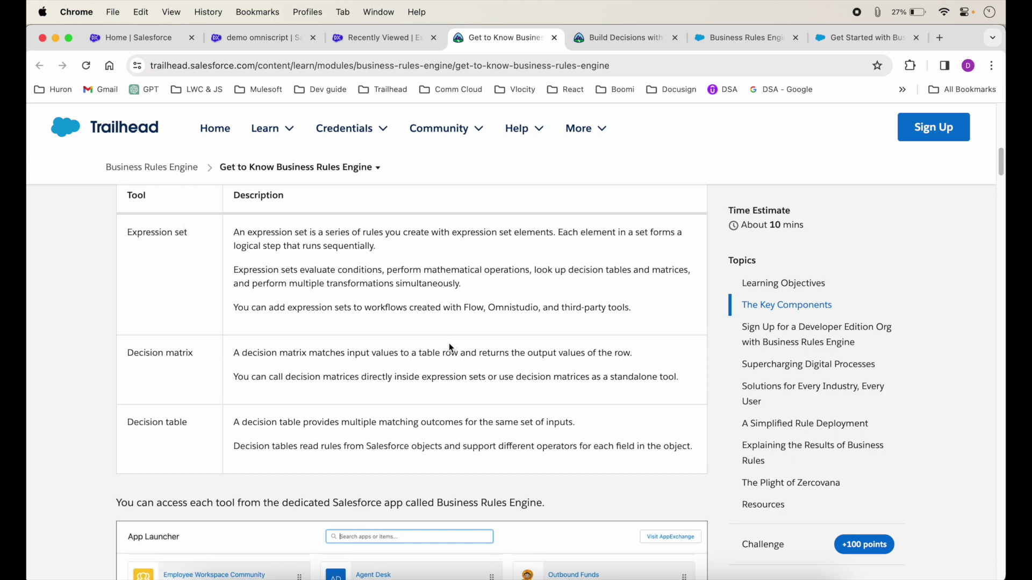
scroll(445, 380, "up", 1)
scroll(445, 380, "up", 5)
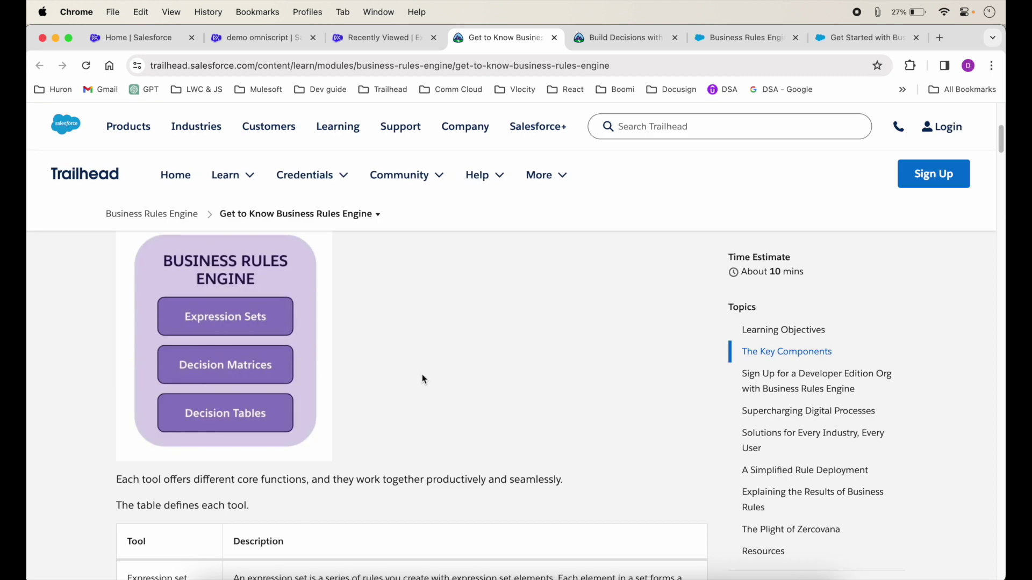
scroll(424, 396, "up", 1)
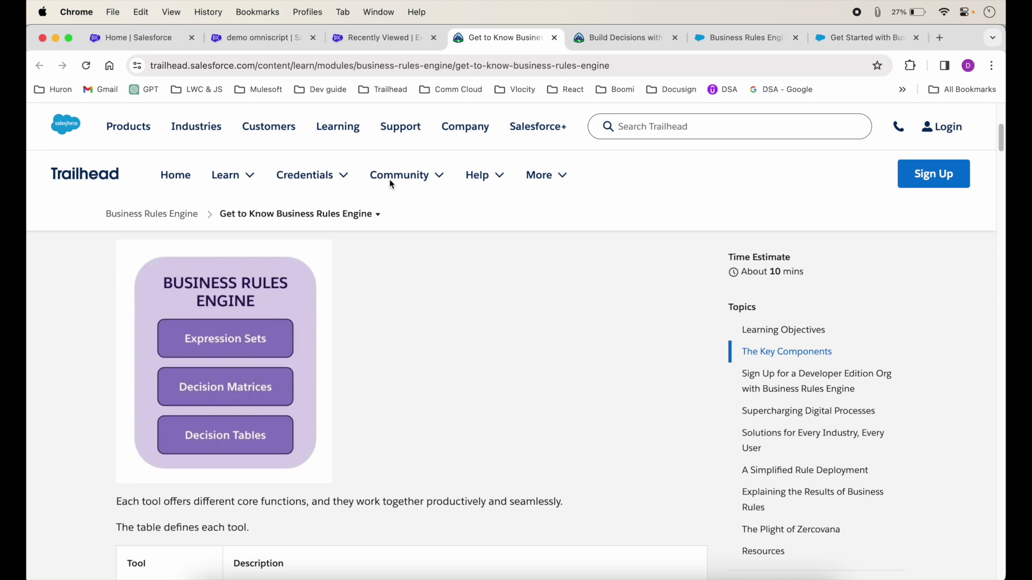
Step: Switch to the Salesforce org and open the Lookup Tables list in the Business Rules Engine app
left_click(371, 34)
left_click(288, 188)
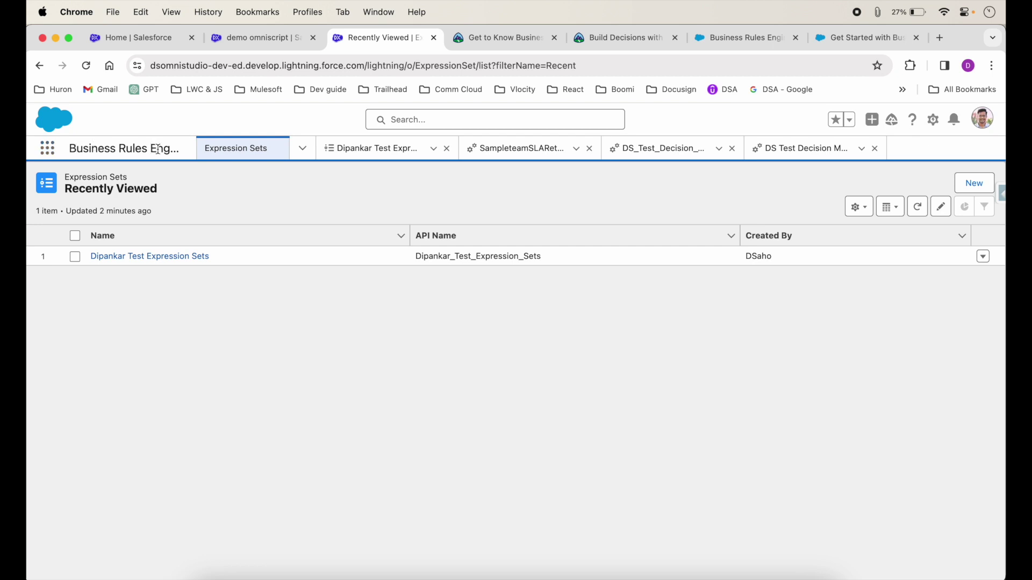
left_click(300, 148)
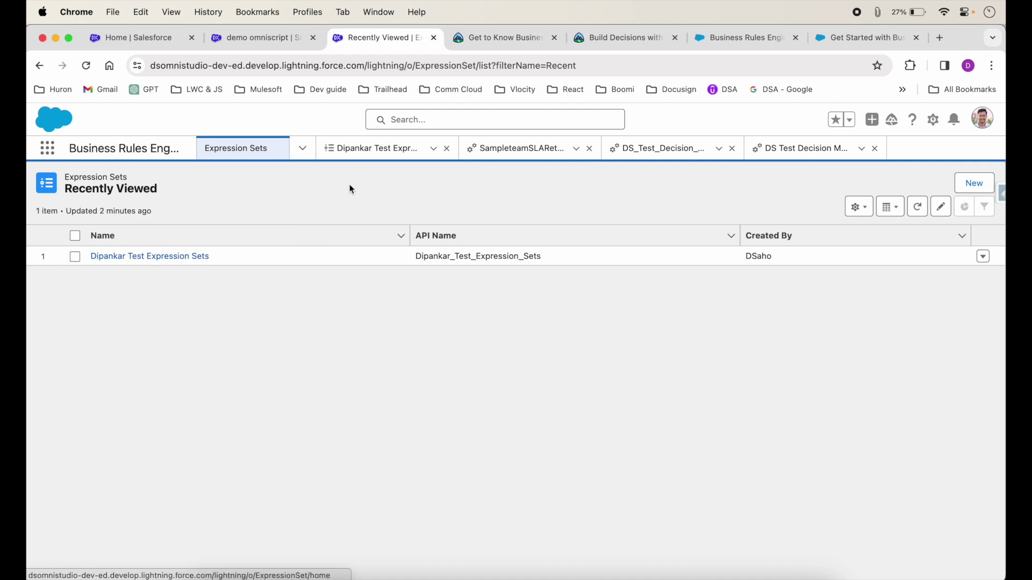
left_click(302, 148)
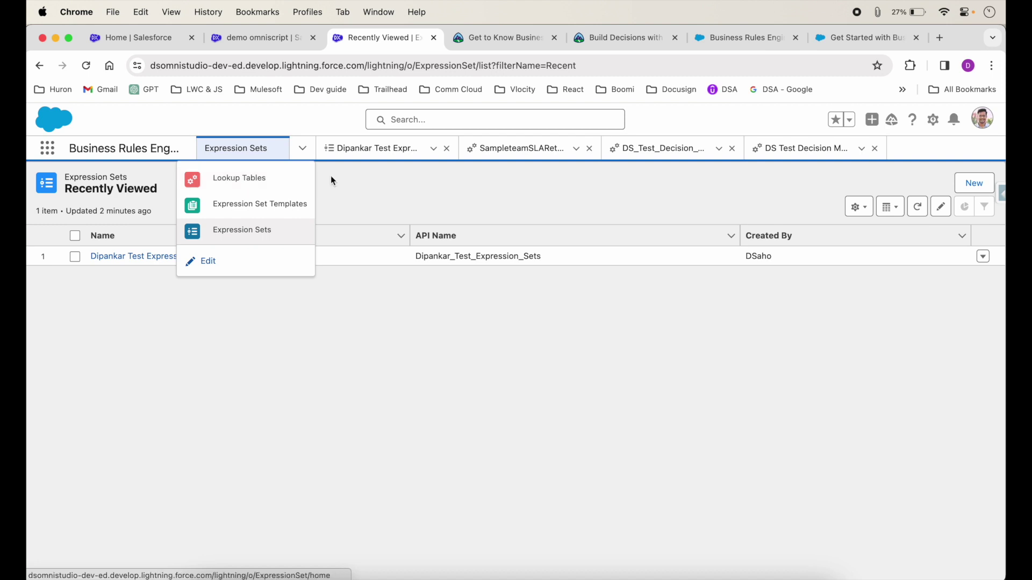
left_click(303, 150)
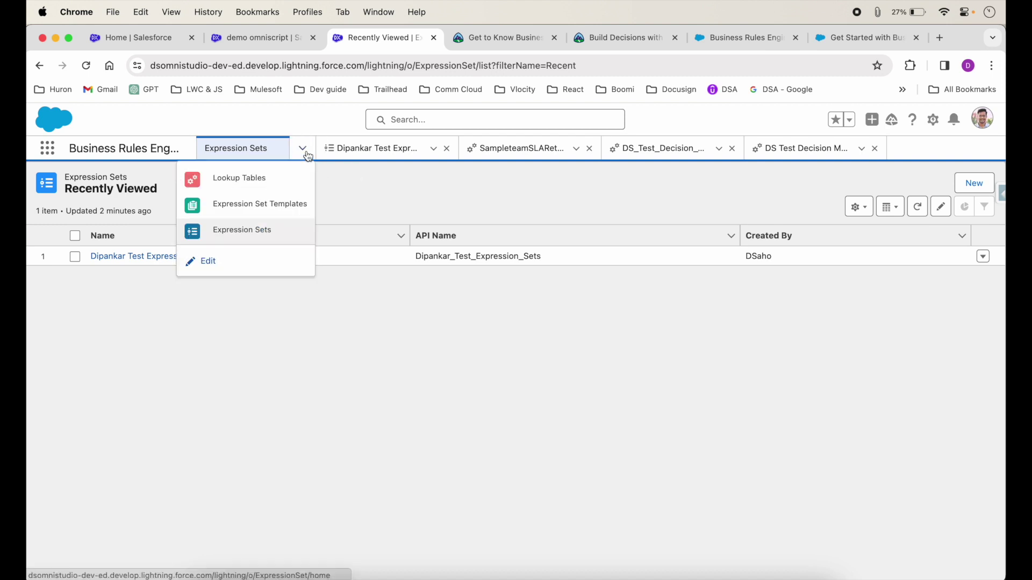
left_click(238, 179)
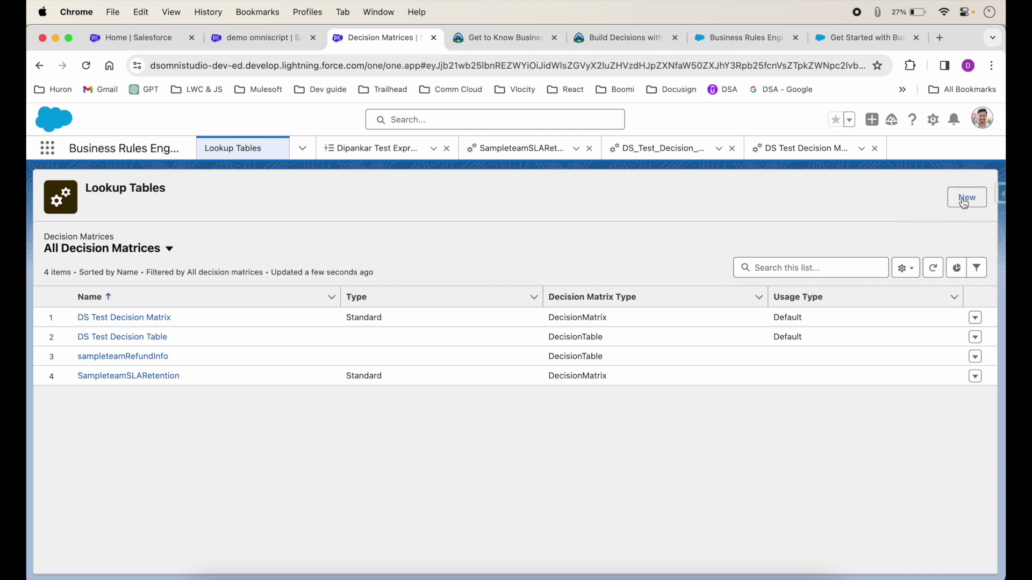
Step: Start a new lookup table of the Decision Matrix type, comparing its description with the Decision Table option
left_click(965, 198)
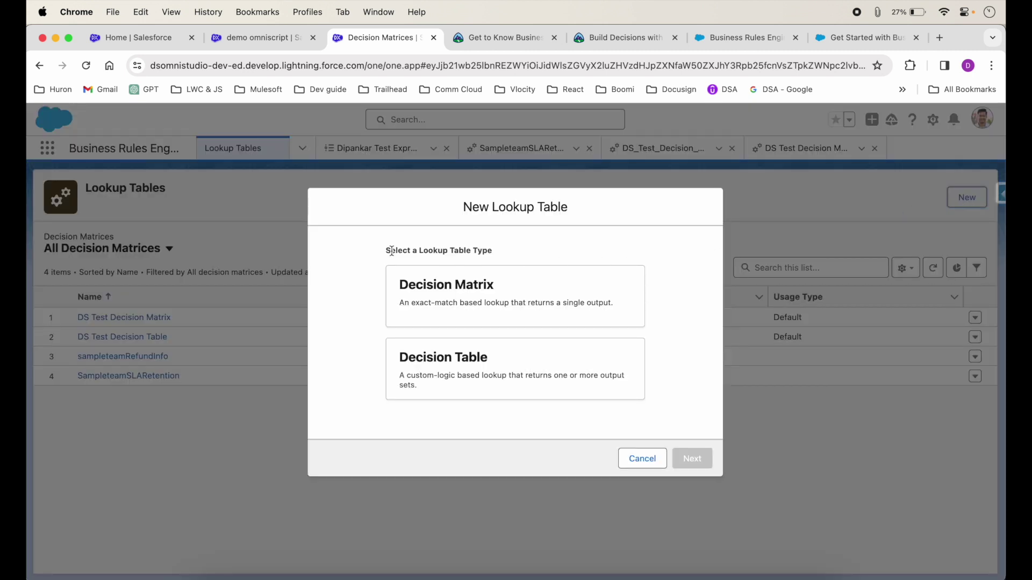
left_click(405, 285)
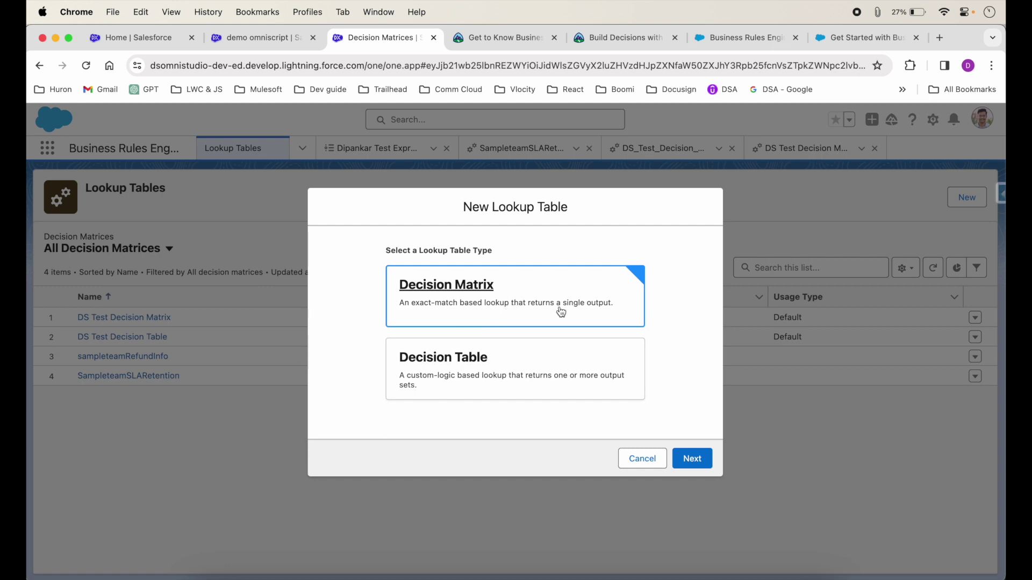
left_click_drag(614, 305, 558, 308)
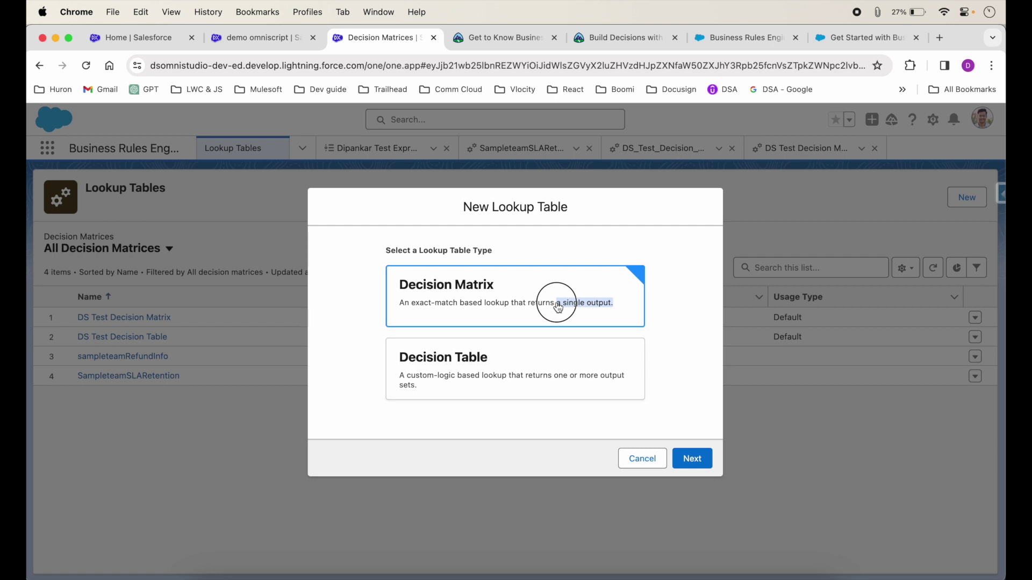
left_click(553, 354)
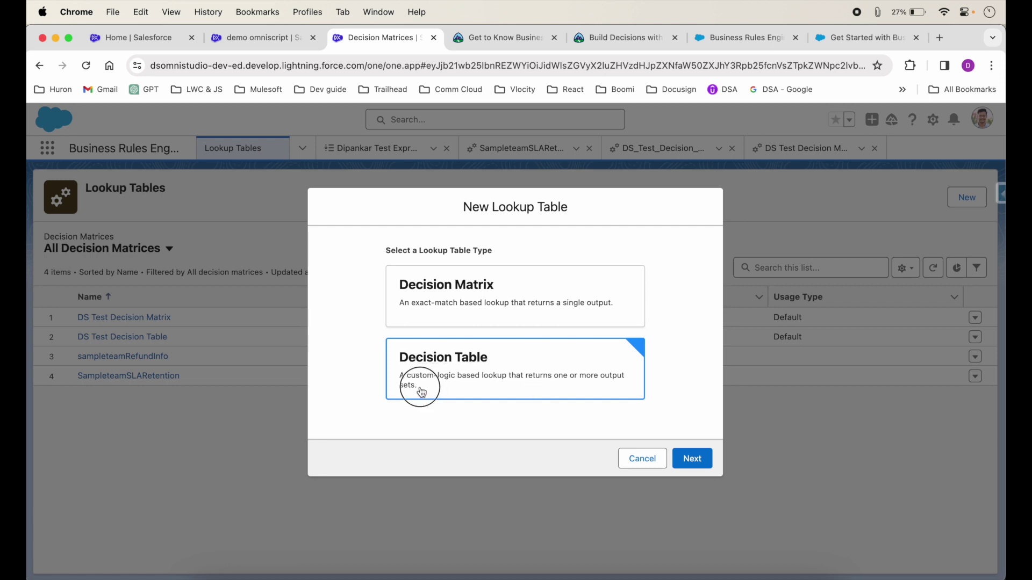
left_click(524, 293)
left_click(692, 461)
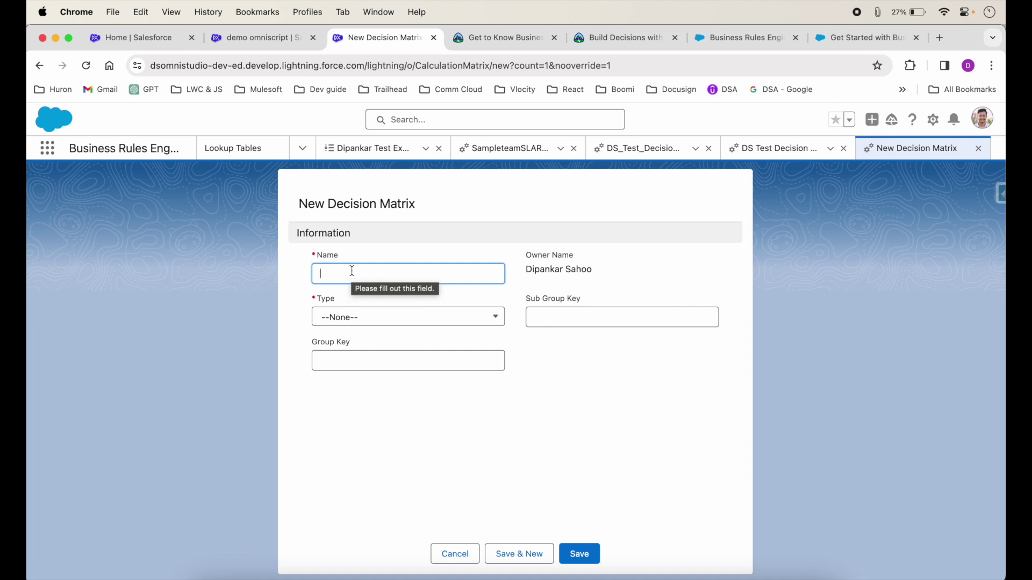
Step: Name the decision matrix "Get Product Details", set its type to Standard, and save it
type("Get")
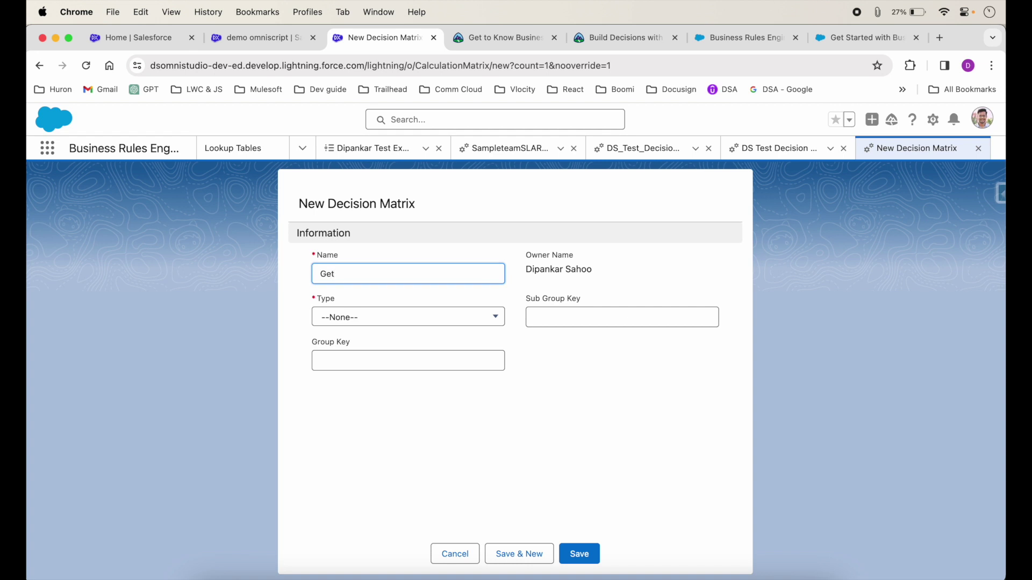
type(" Product")
type(" Rat")
key("BackSpace")
key("BackSpace")
type("Details")
left_click(380, 320)
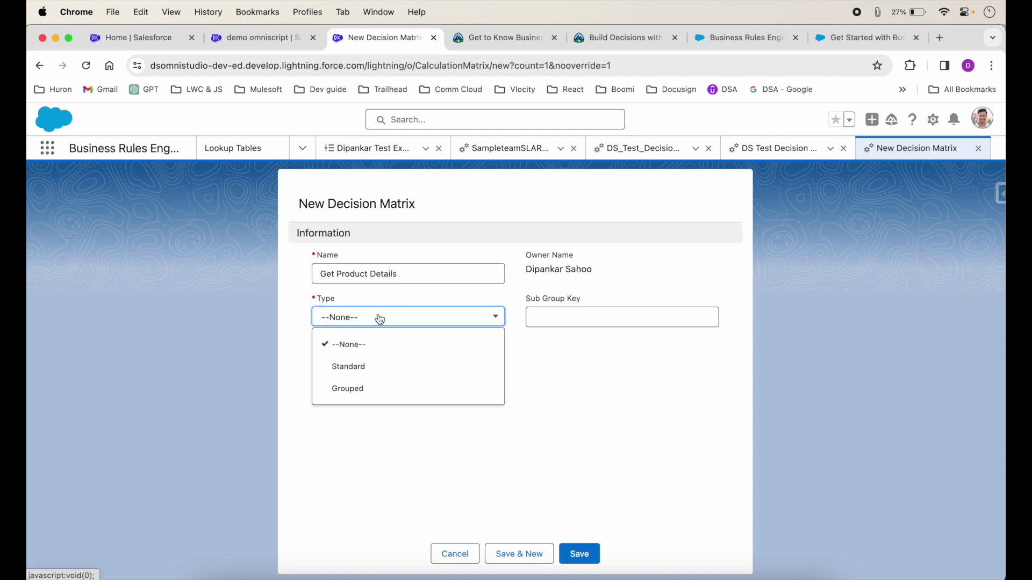
left_click(350, 374)
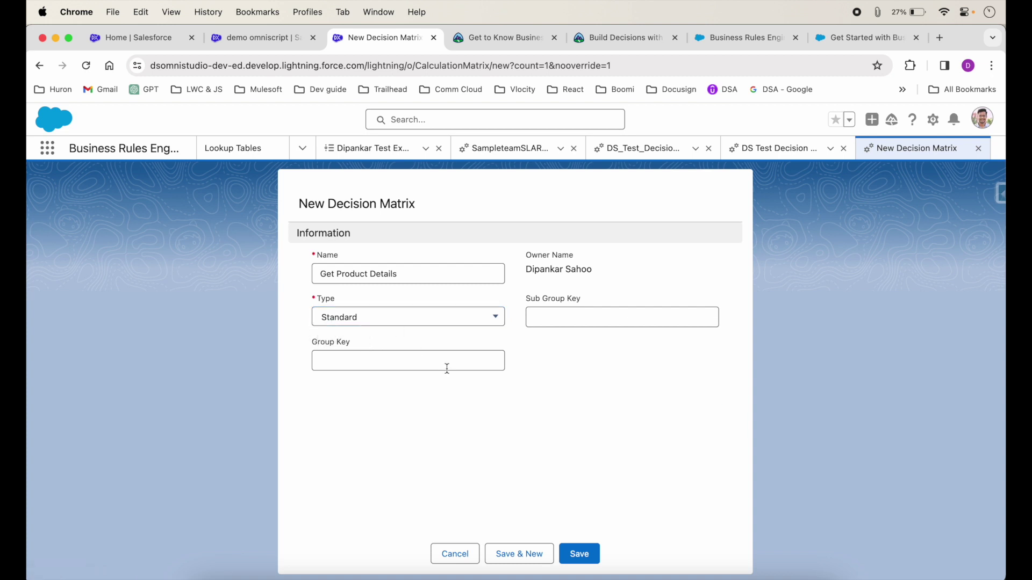
left_click(581, 555)
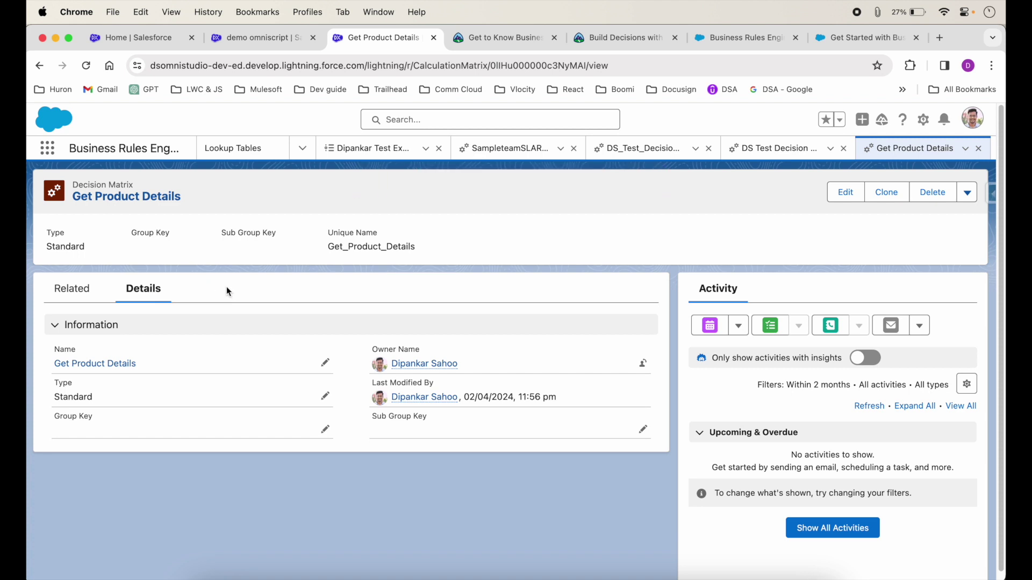
Step: Open the Get Product Details V1 version from the decision matrix's related versions
left_click(73, 289)
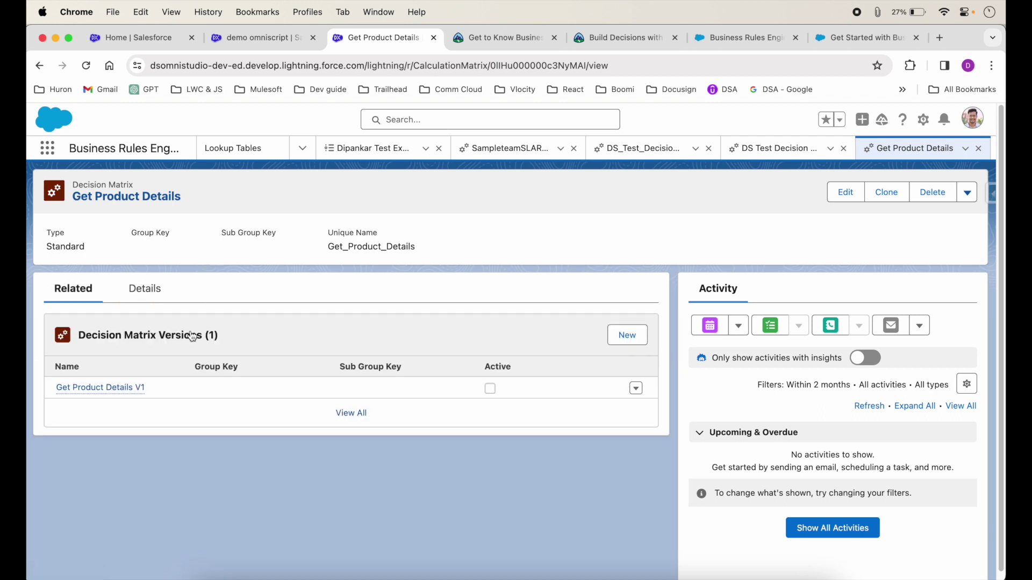
mouse_move(108, 391)
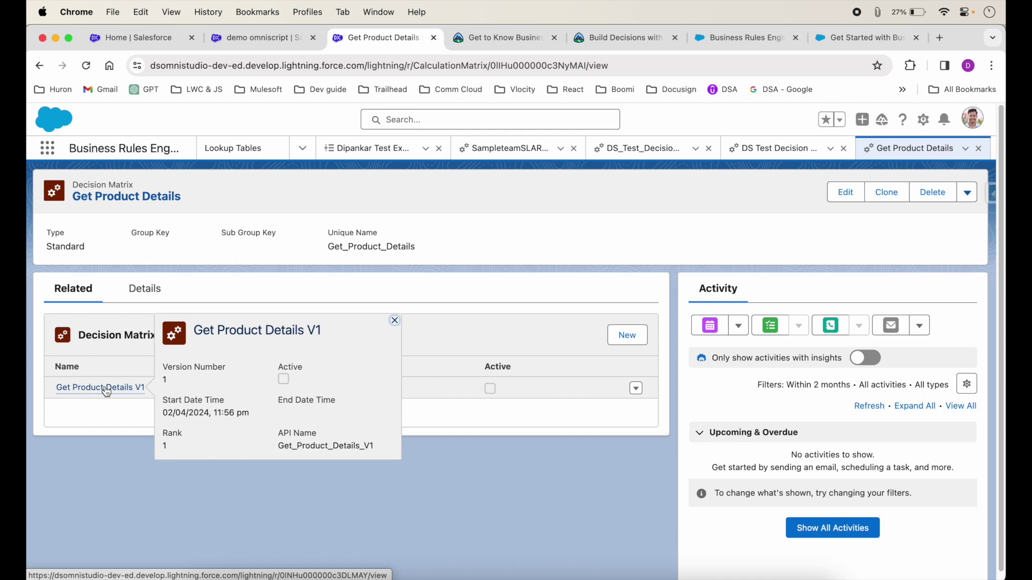
left_click(107, 391)
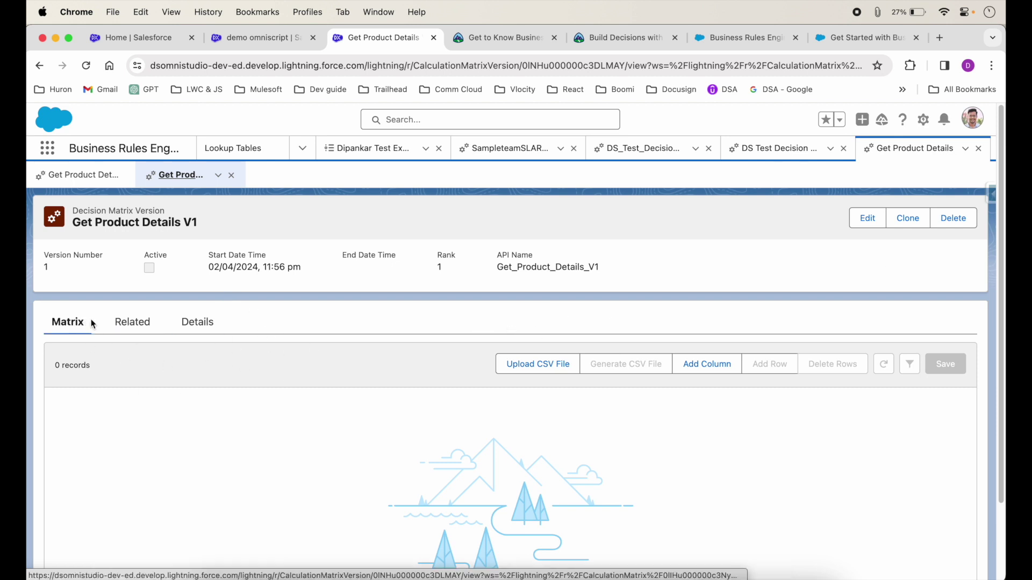
left_click_drag(92, 322, 38, 321)
Step: Define the matrix's first column with the header ProductName, keeping header type Input and data type Text
left_click(323, 364)
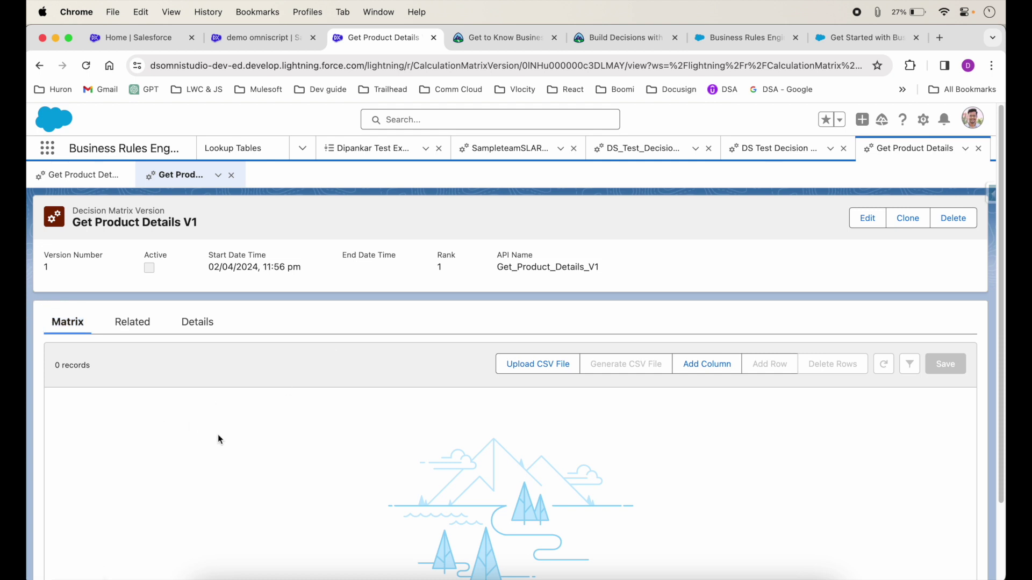
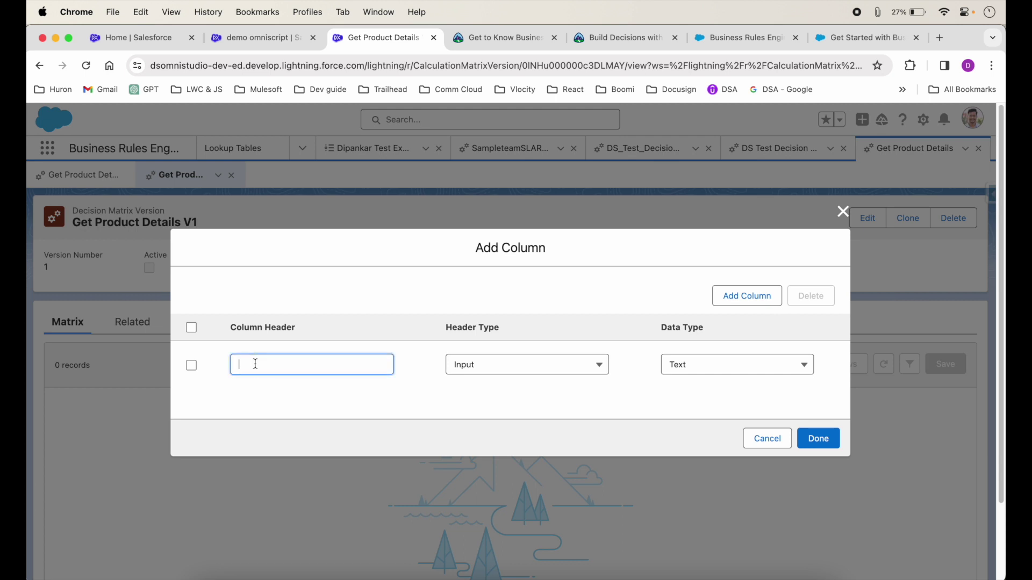
left_click(485, 365)
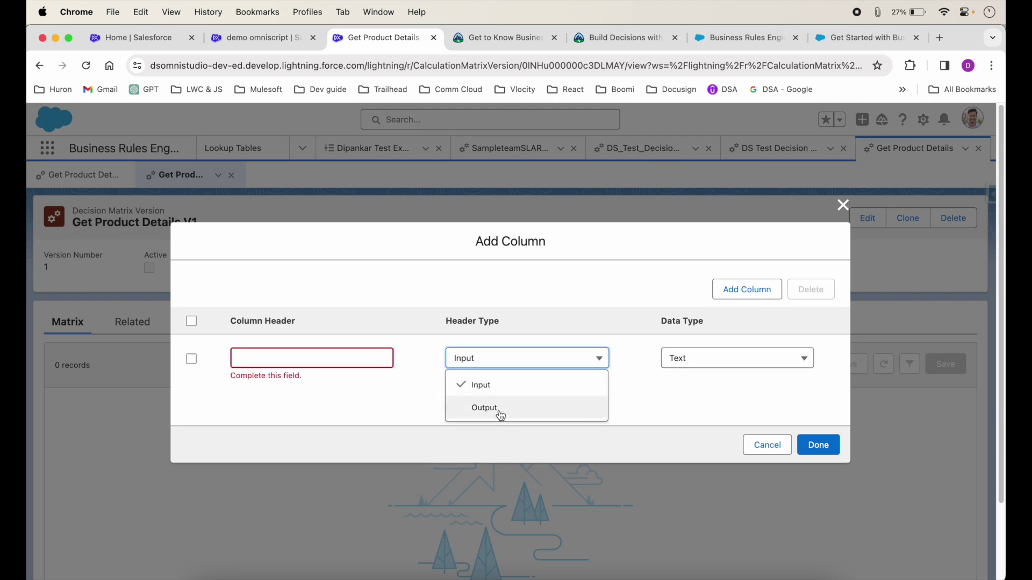
left_click(587, 334)
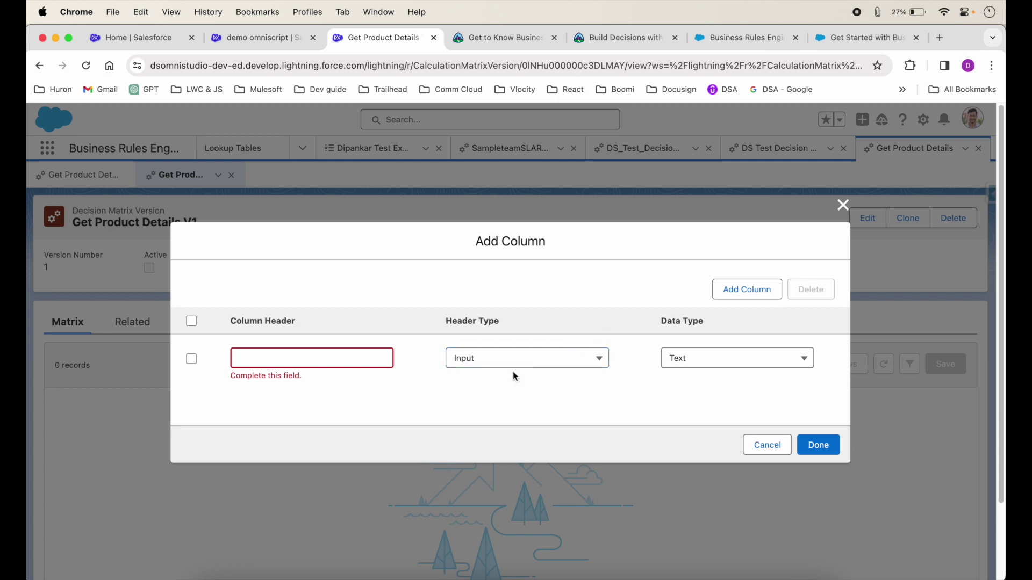
left_click(710, 361)
left_click(645, 384)
left_click(315, 359)
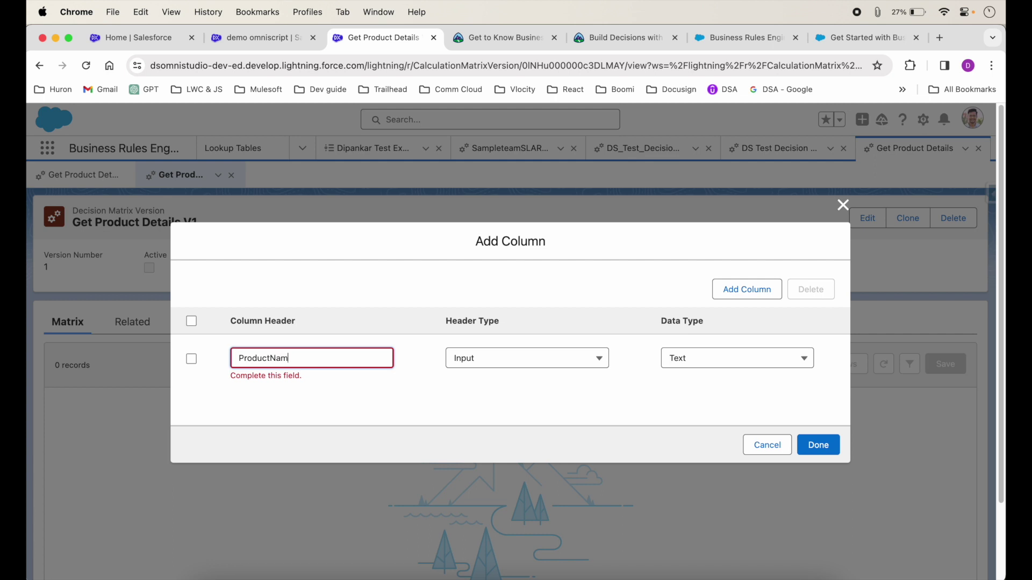
left_click(340, 385)
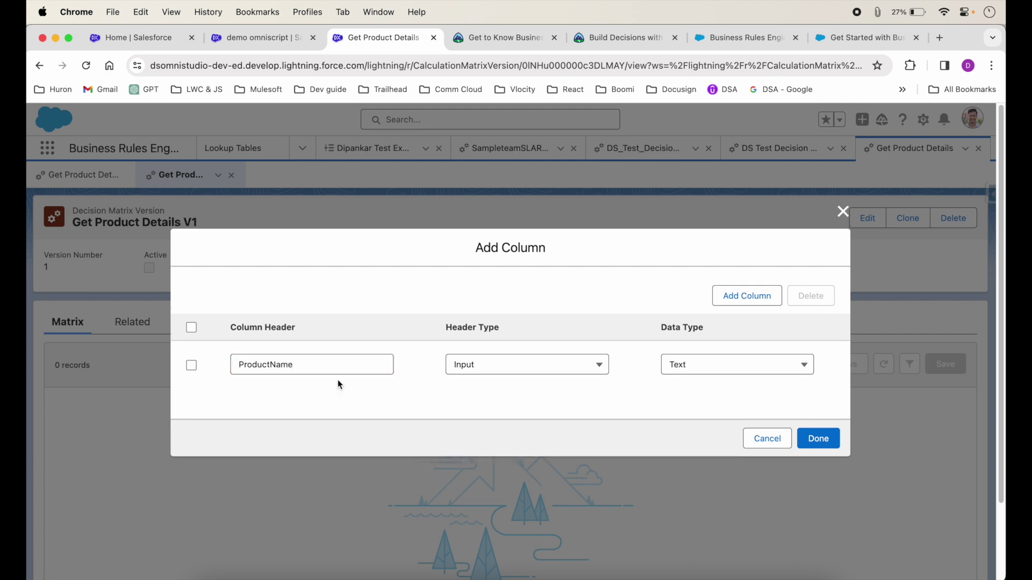
left_click(488, 364)
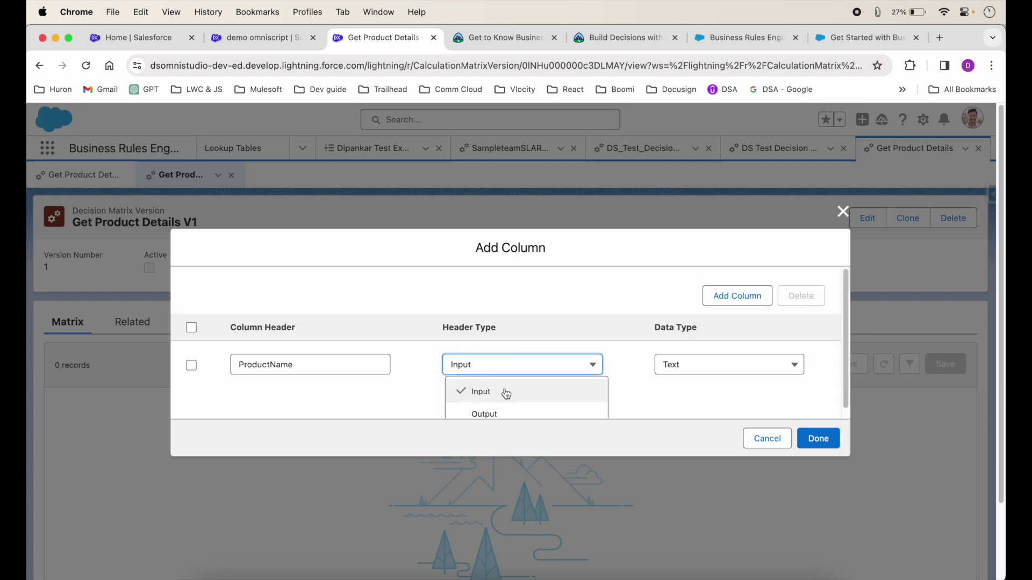
left_click(670, 396)
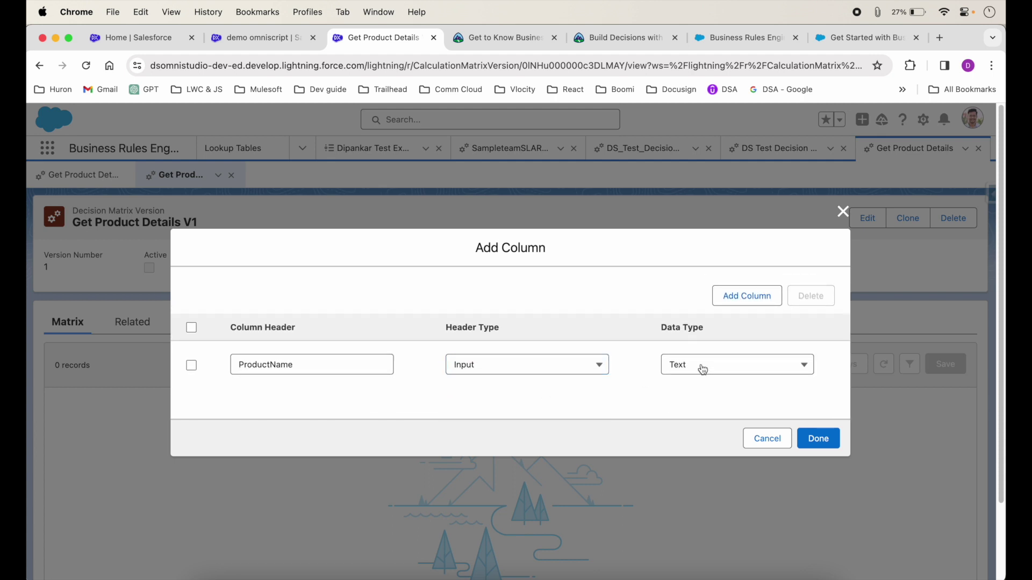
Step: Add a second column named Price with header type Output and data type Currency
left_click(754, 295)
left_click(250, 379)
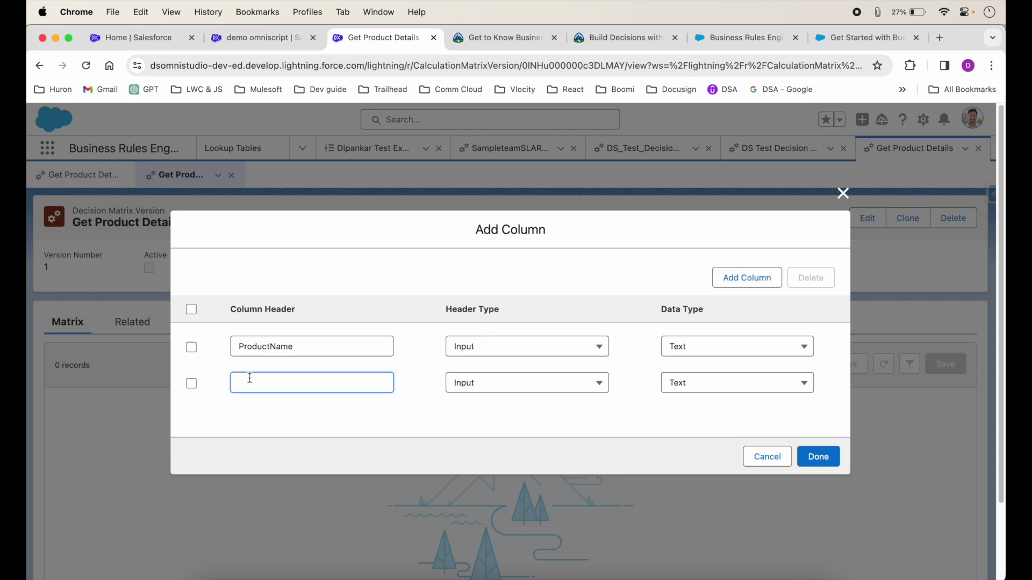
type("Price")
left_click(466, 383)
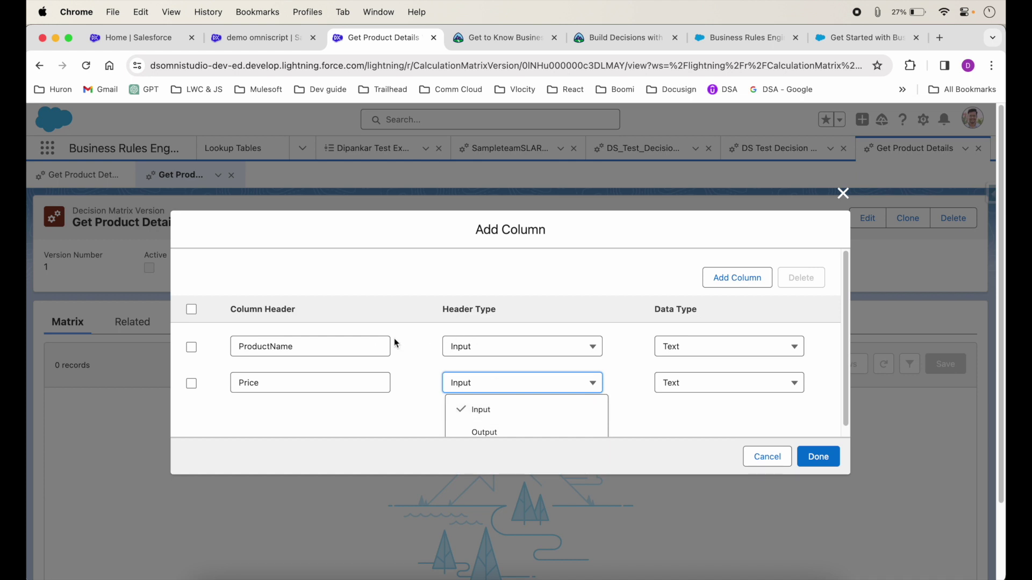
left_click(479, 431)
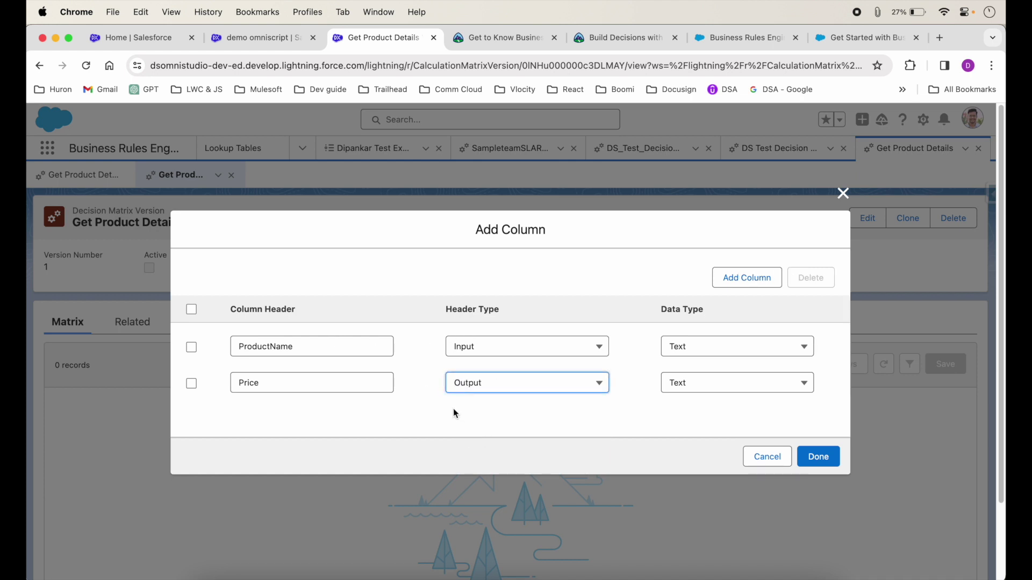
left_click(691, 383)
scroll(653, 355, "down", 3)
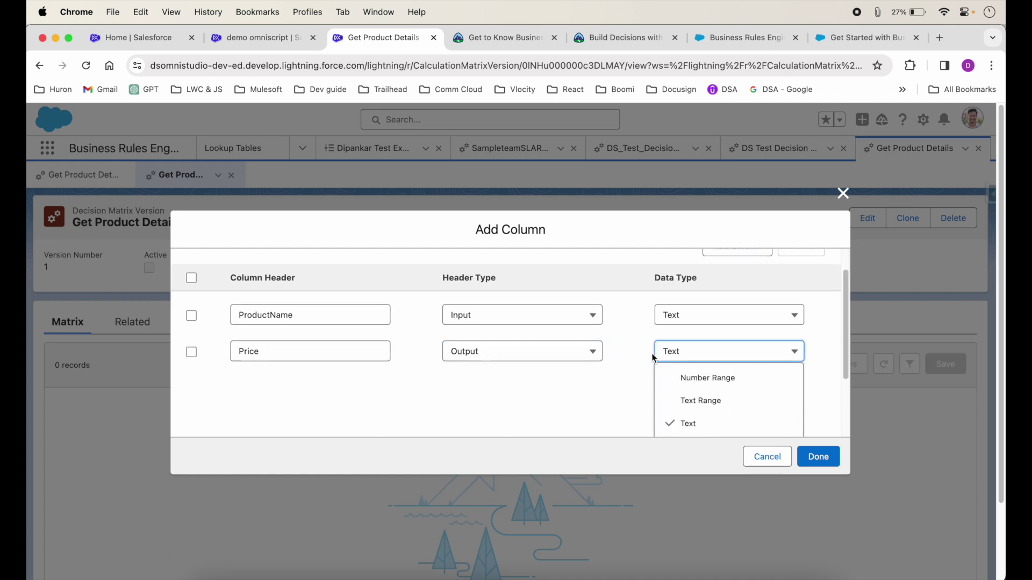
scroll(690, 370, "down", 1)
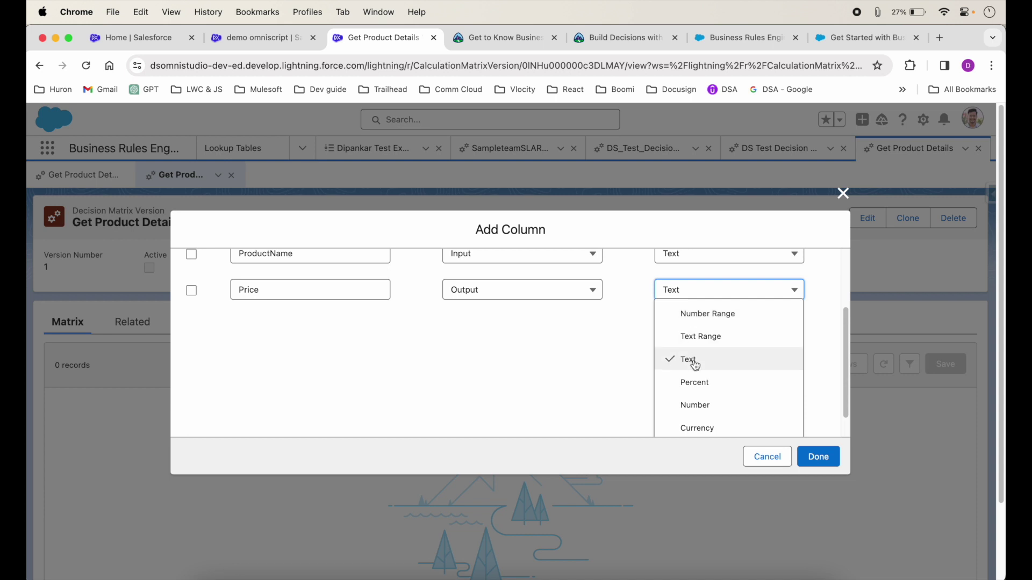
left_click(698, 425)
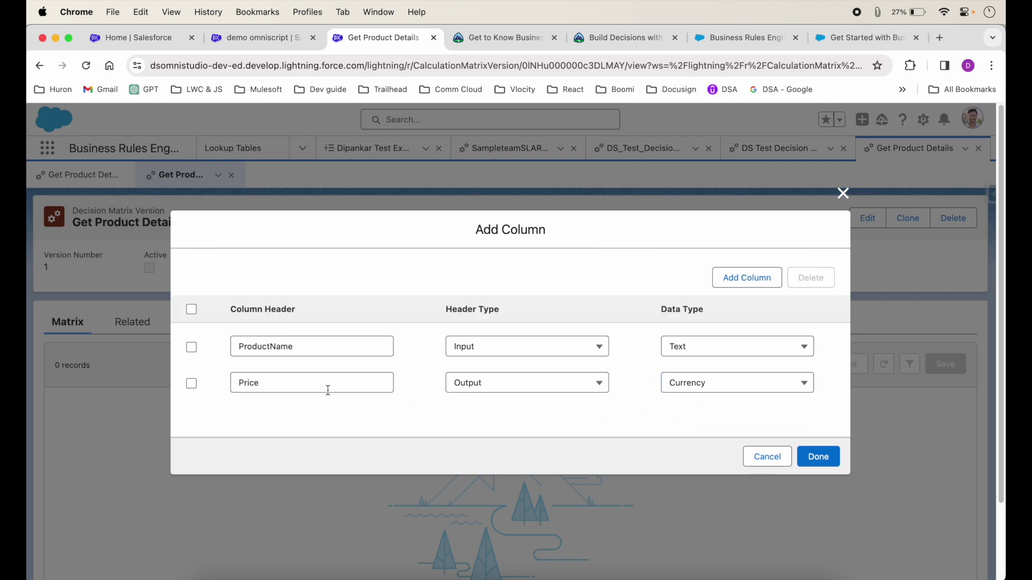
Step: Add a third column named Rate with header type Output and data type Number
left_click(746, 278)
left_click(287, 403)
type("Rate")
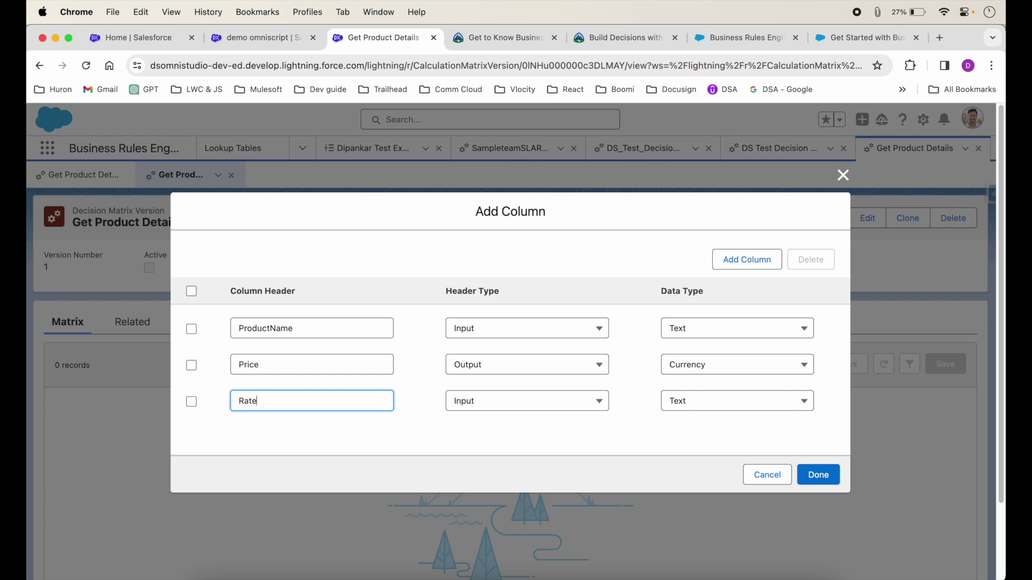
left_click(486, 409)
scroll(502, 350, "down", 1)
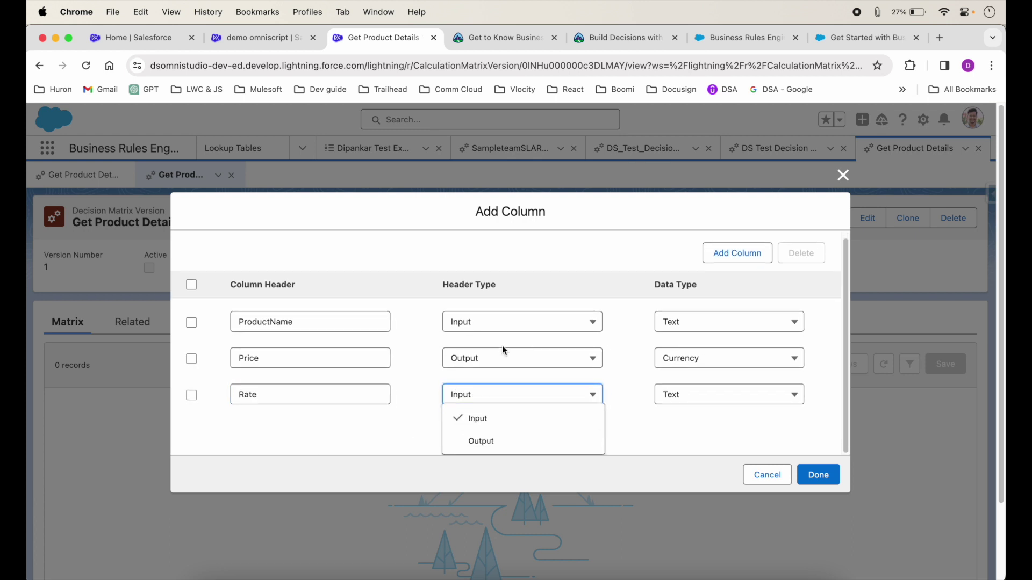
left_click(487, 442)
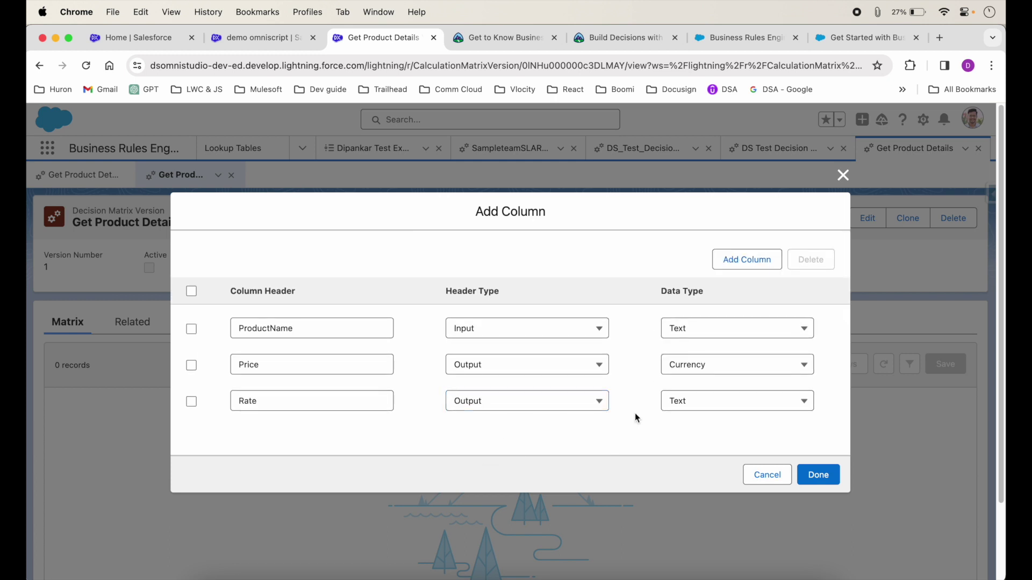
left_click(675, 400)
scroll(694, 433, "down", 2)
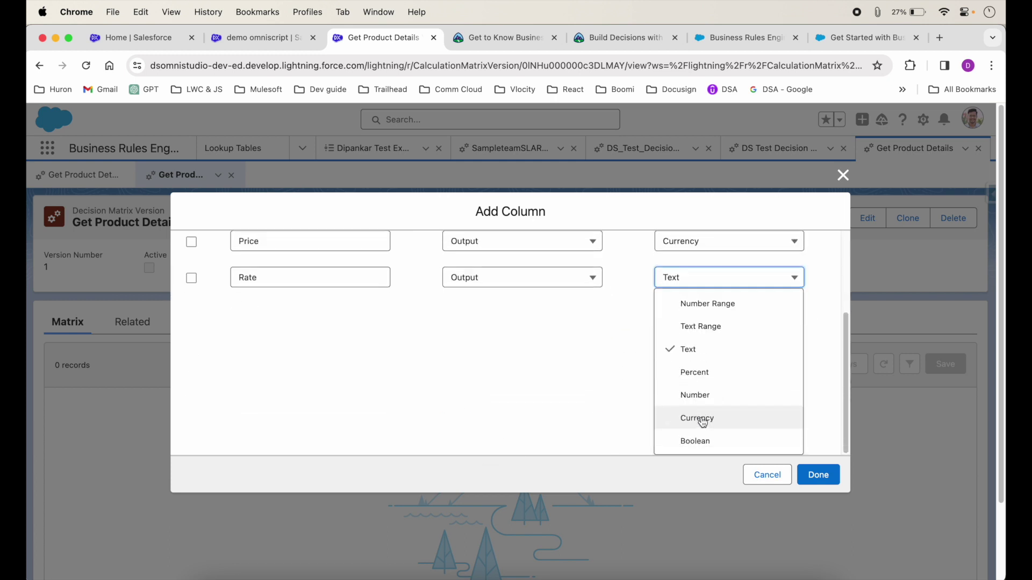
left_click(701, 391)
left_click(668, 425)
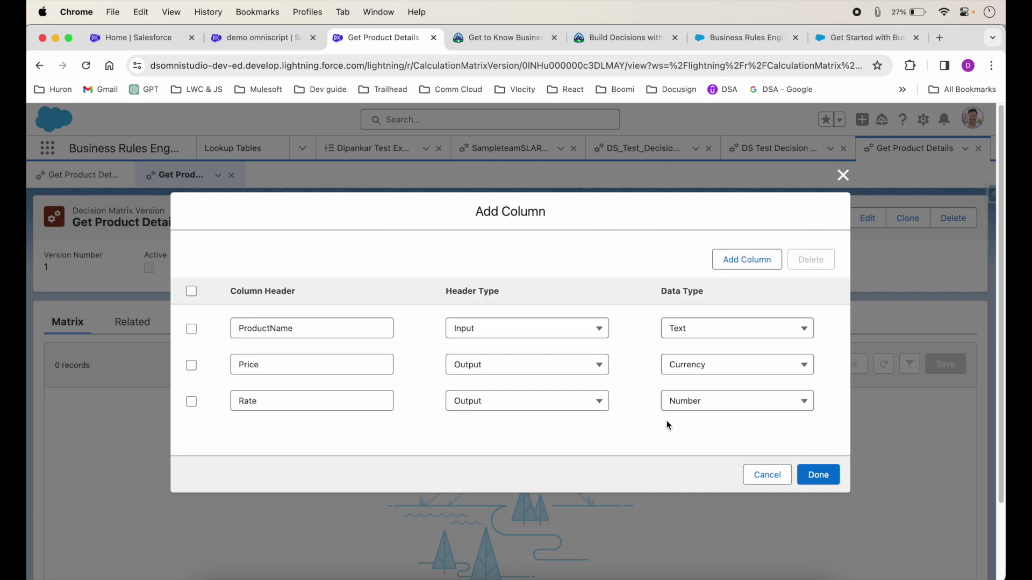
Step: Finish adding the three columns to Get Product Details V1 and save the matrix
left_click(817, 472)
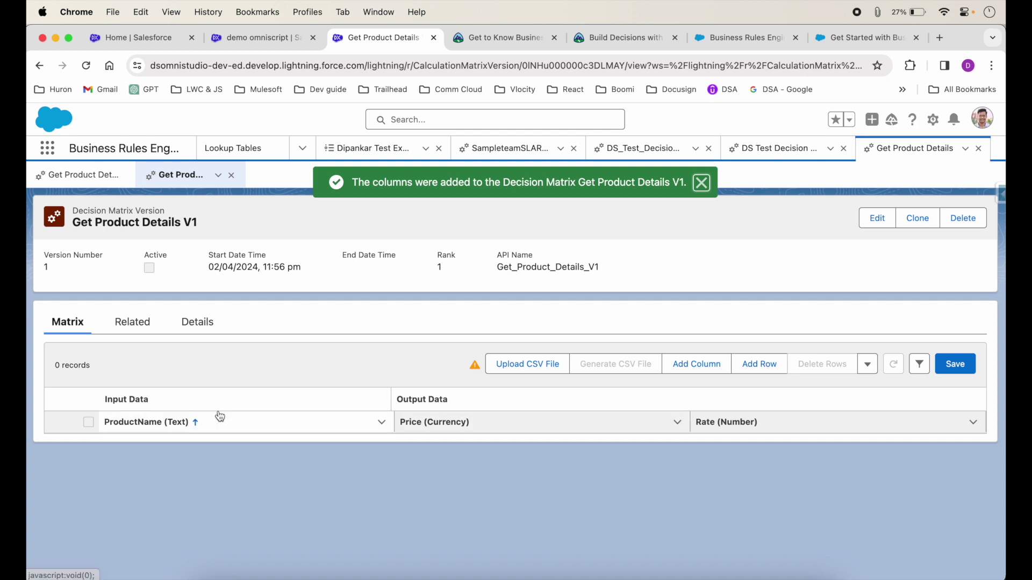
left_click_drag(102, 402, 212, 407)
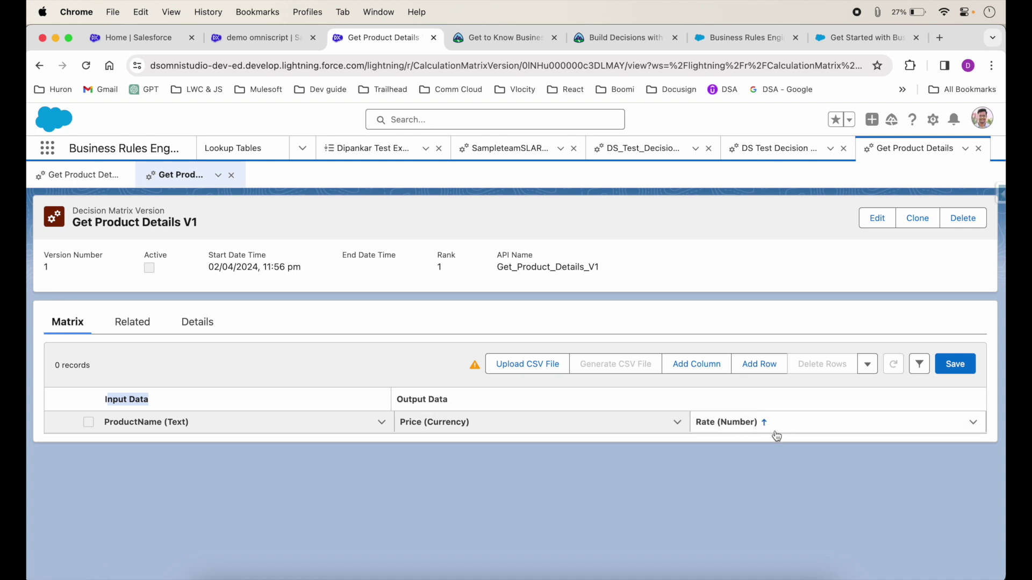
left_click(961, 364)
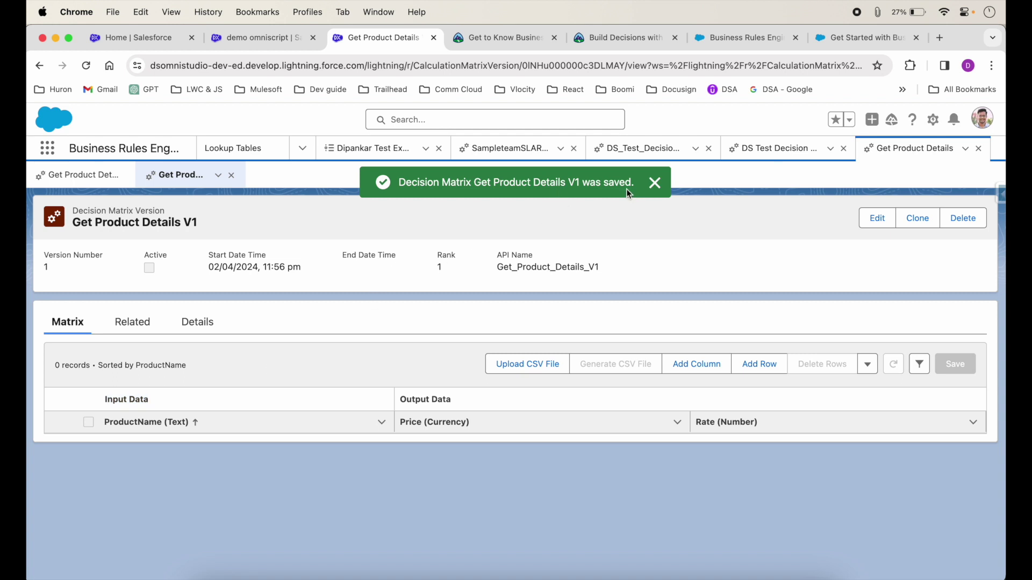
Step: Add a first row to the matrix and set its ProductName to Gold
left_click(759, 368)
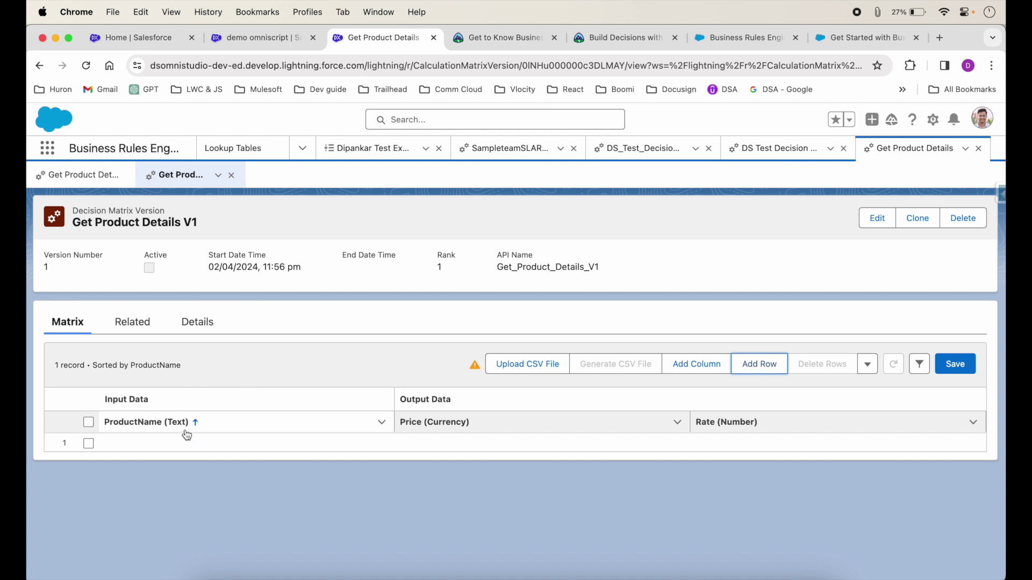
left_click(385, 446)
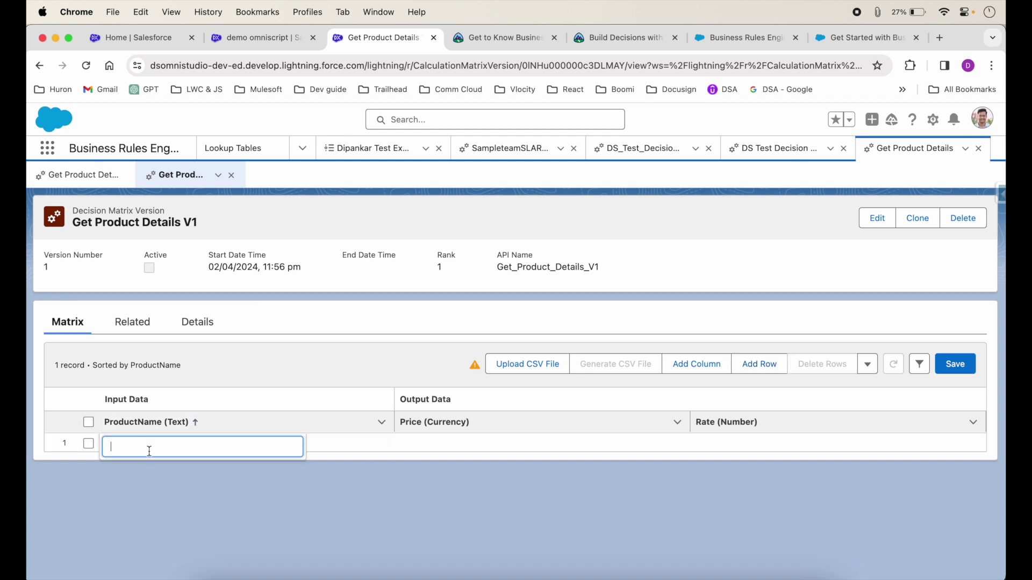
left_click(365, 497)
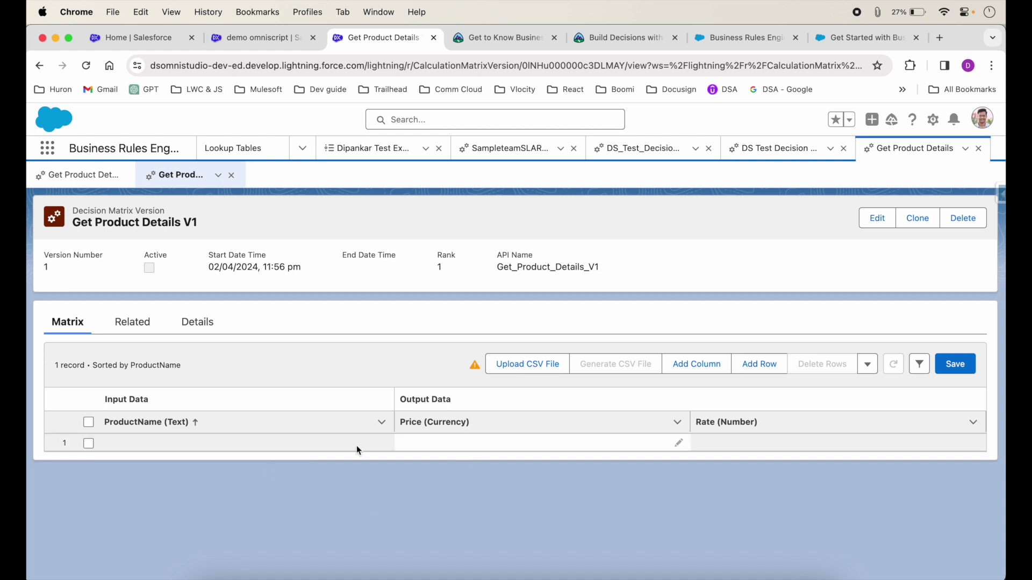
left_click(384, 446)
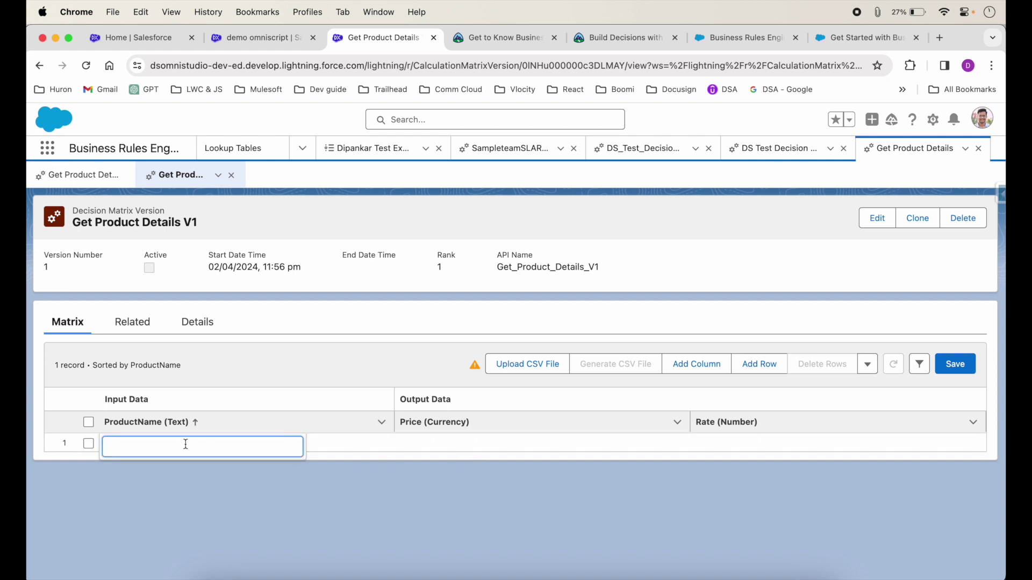
type("Gold")
left_click(230, 513)
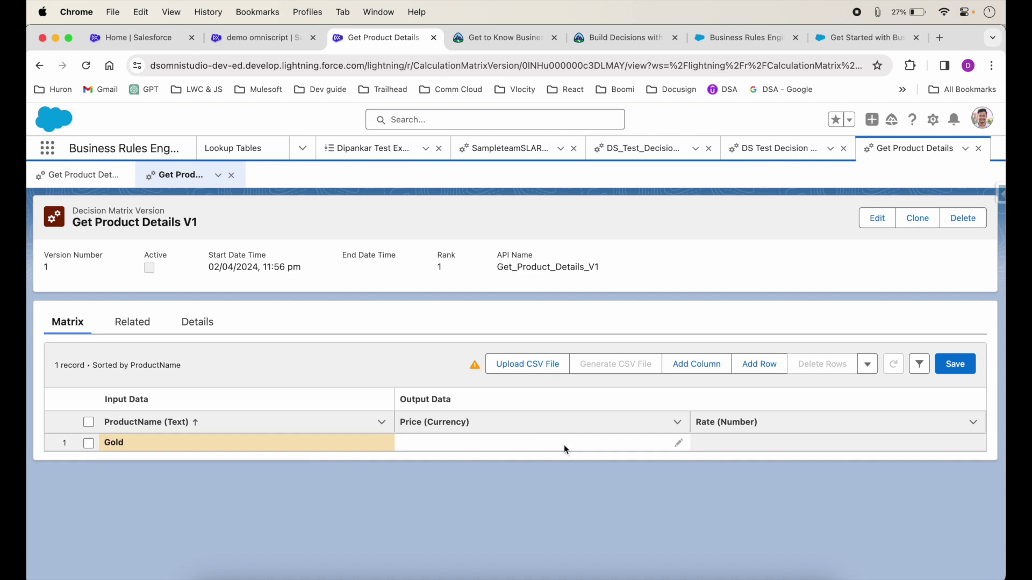
Step: Set the Gold row's price to $50,000 and its rate to 1.1, and save the matrix
left_click(677, 442)
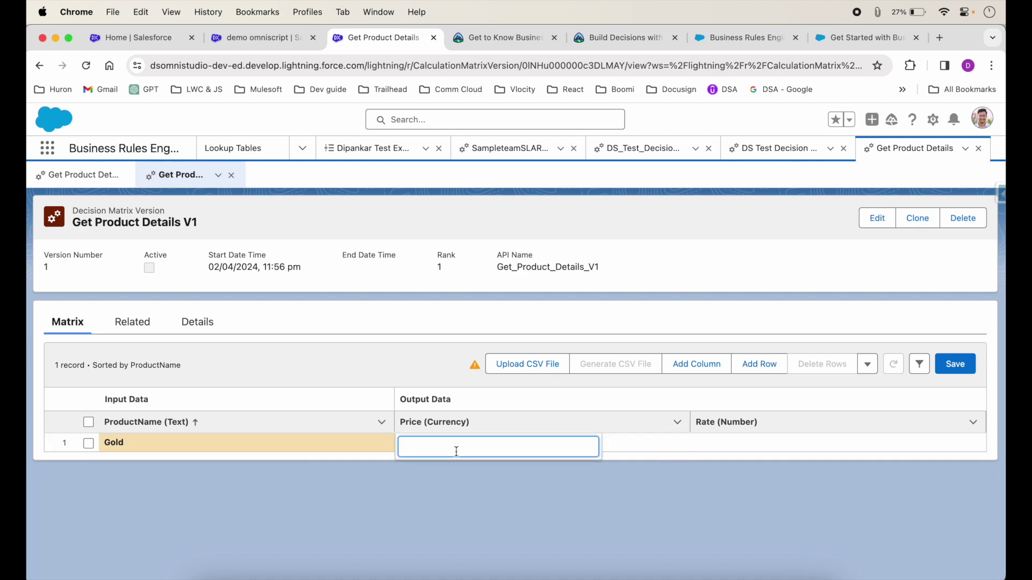
type("500")
left_click(717, 478)
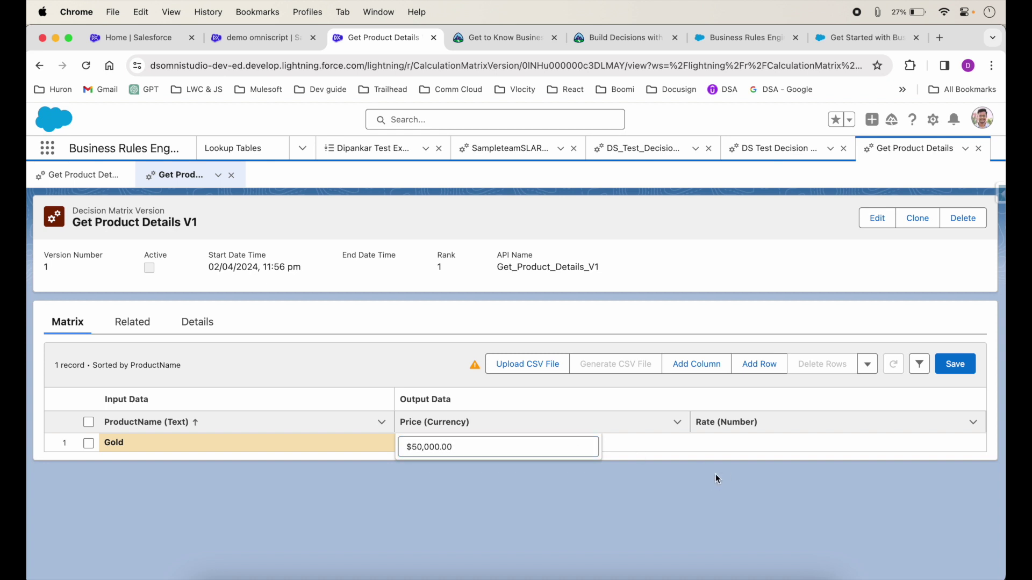
left_click(972, 443)
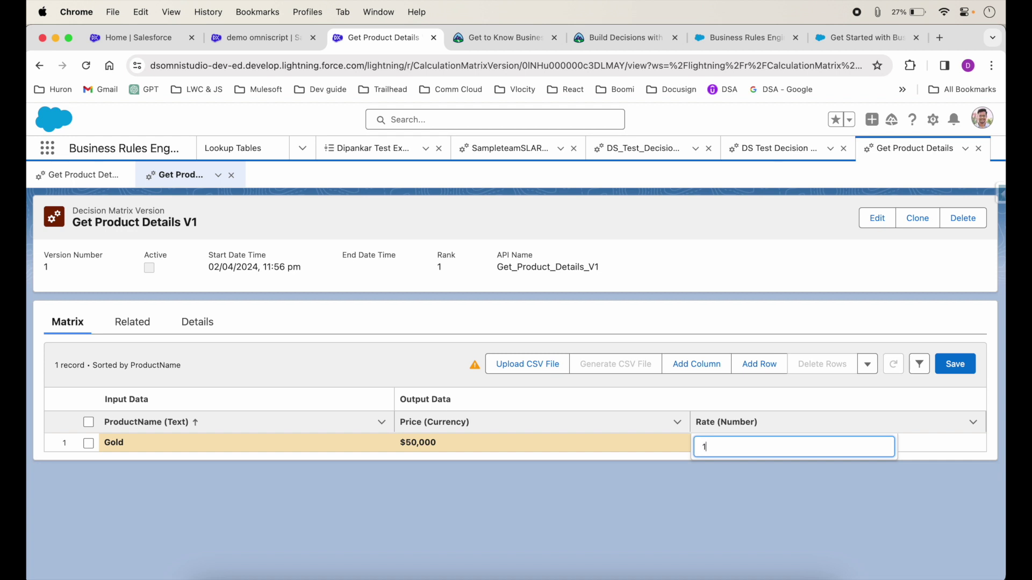
type("1.1")
left_click(719, 474)
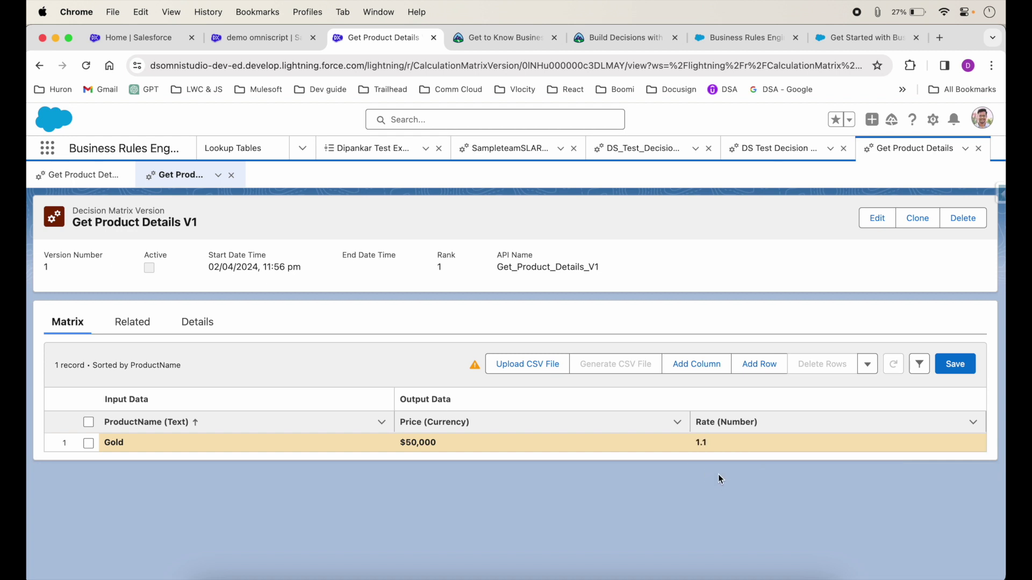
left_click(953, 364)
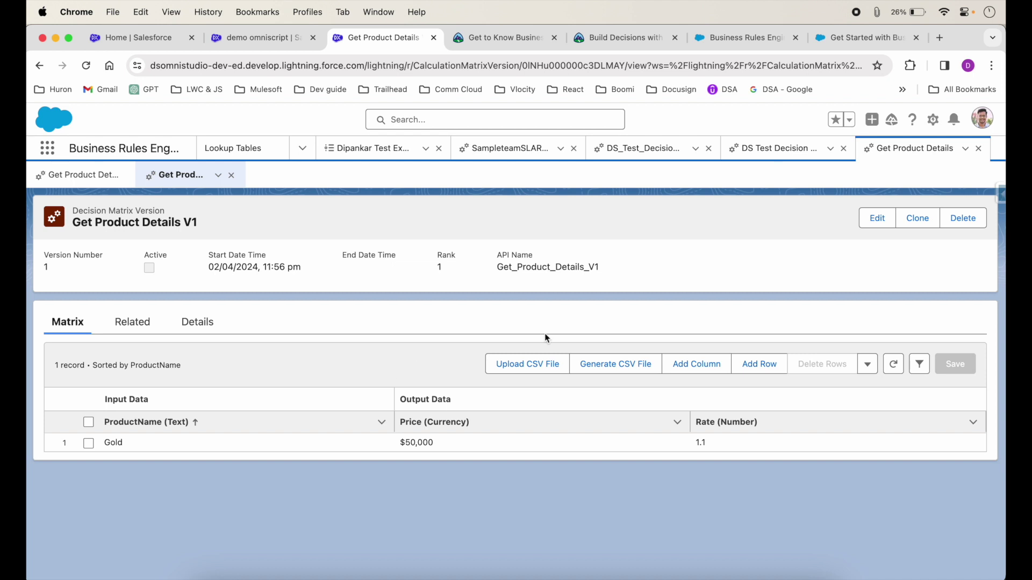
Step: Add a second matrix row with ProductName Silver and a price of $1,000
left_click(757, 369)
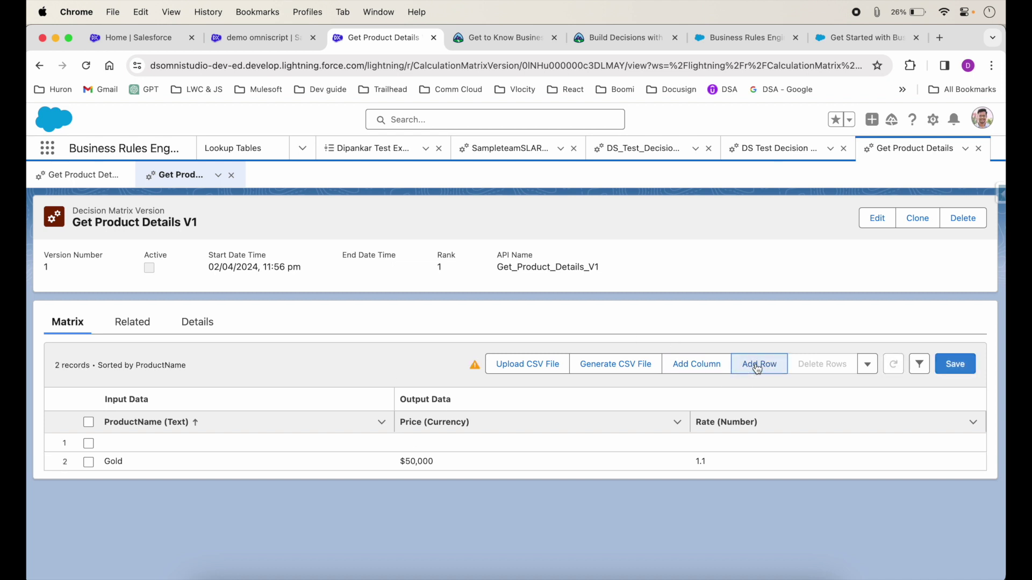
left_click(383, 443)
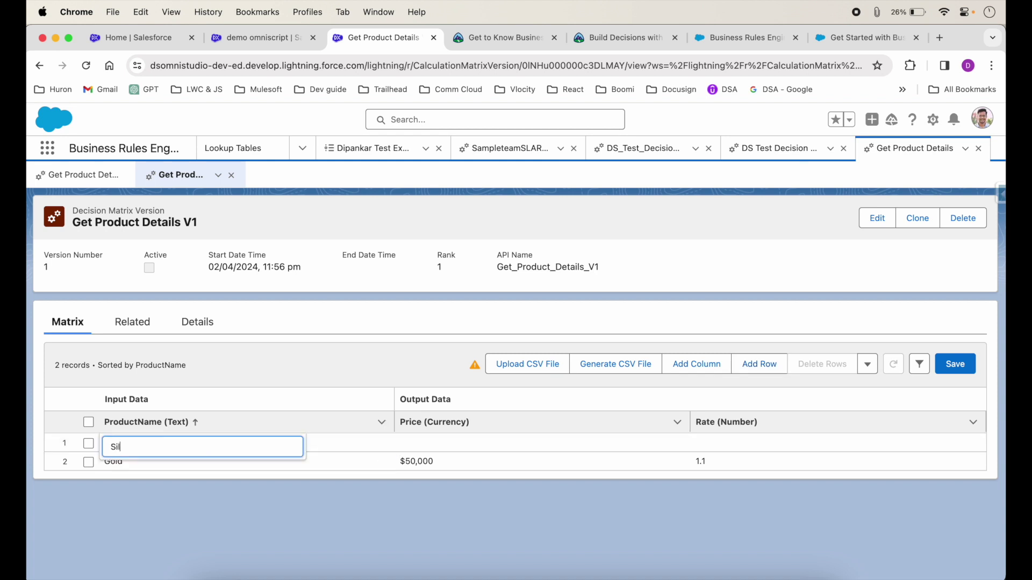
left_click(433, 540)
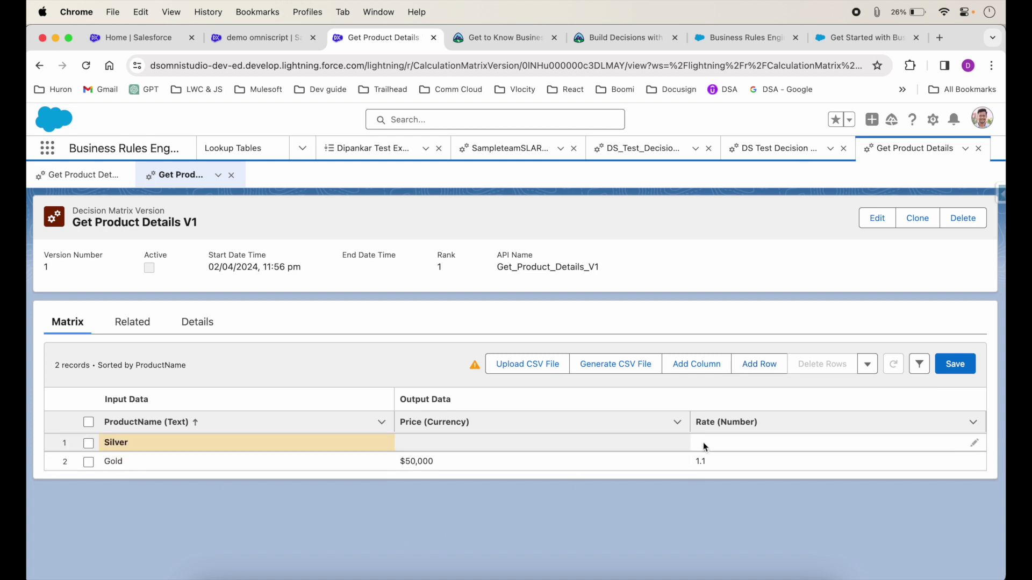
left_click(679, 444)
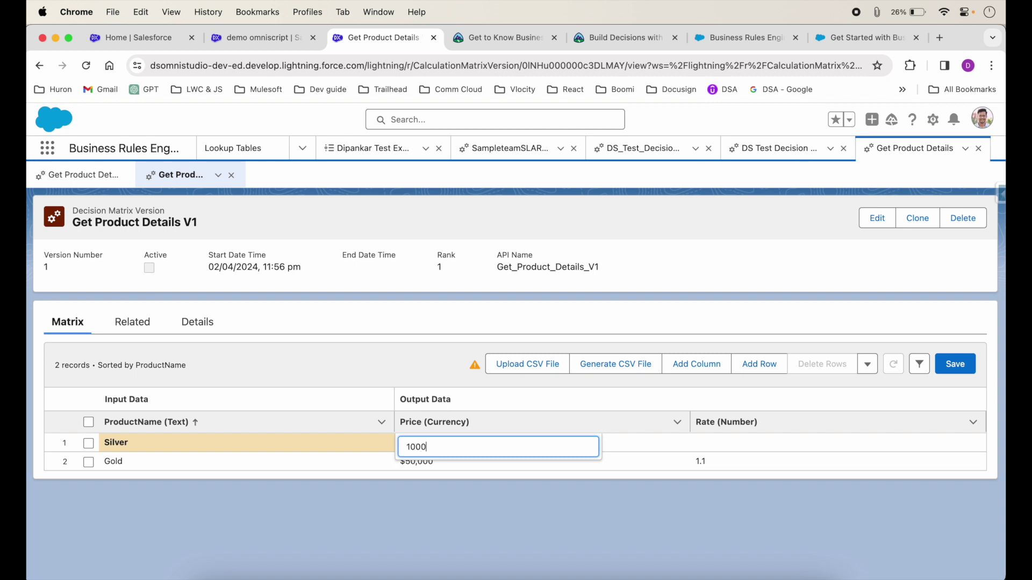
left_click(559, 503)
left_click(721, 444)
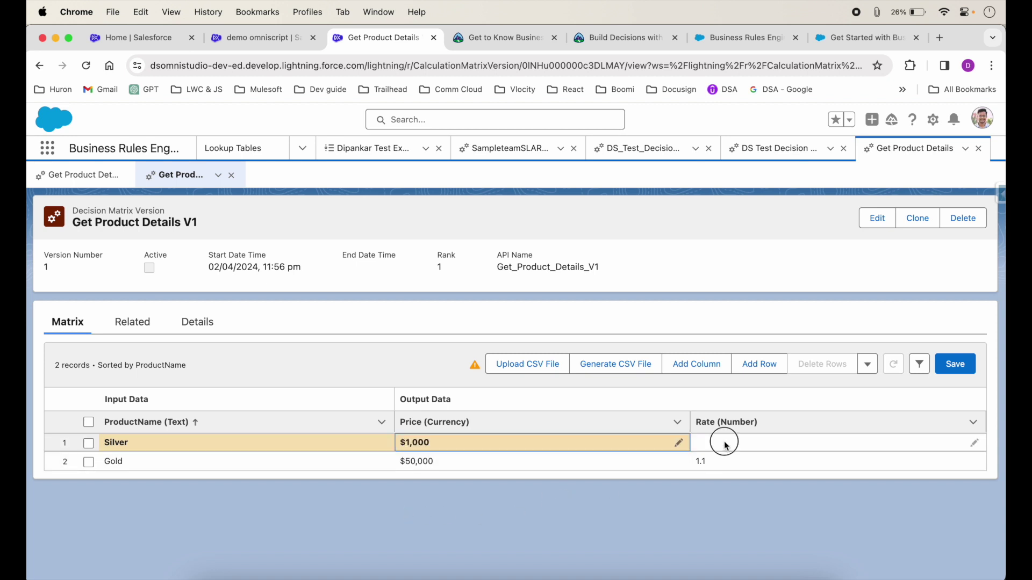
Step: Set the Silver row's rate to 0.9 and save the matrix
left_click(976, 443)
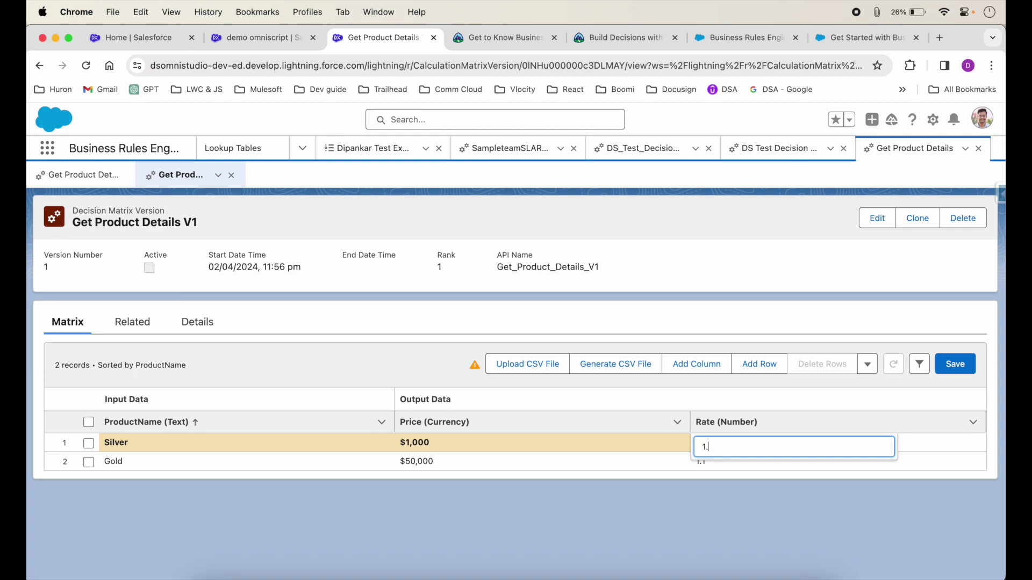
left_click_drag(724, 450, 696, 453)
type(".9")
left_click(717, 488)
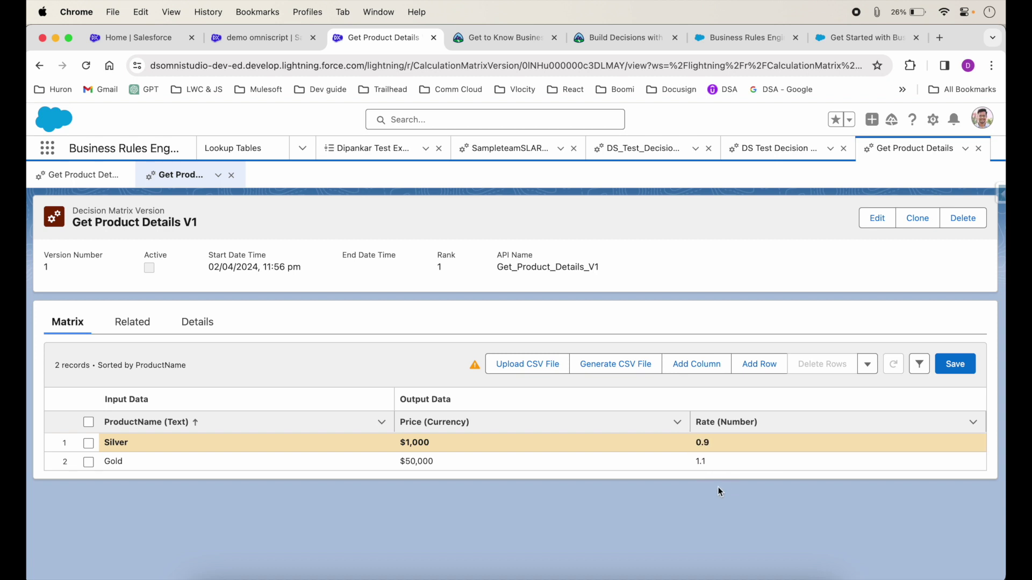
left_click(964, 366)
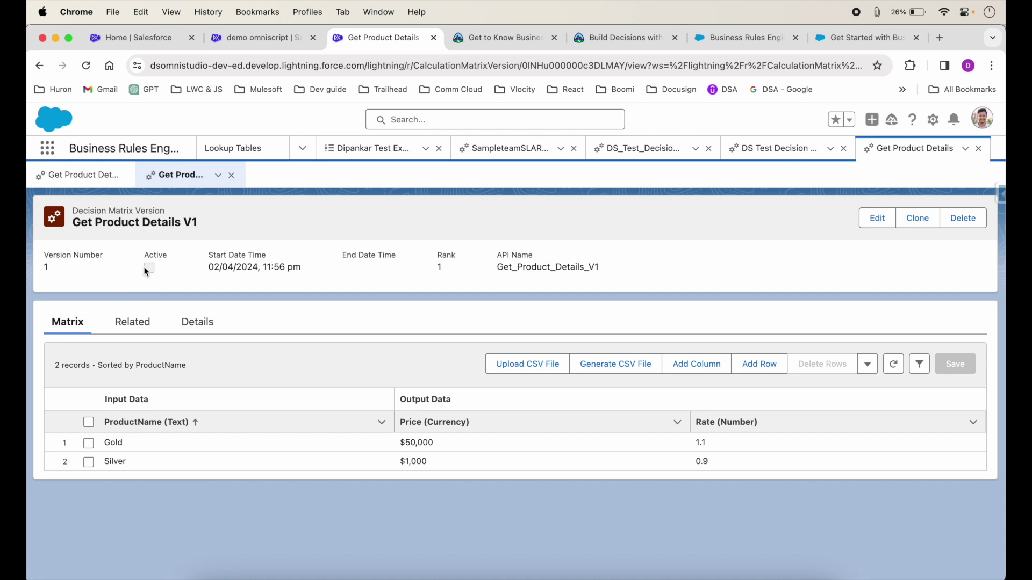
Step: Mark the Get Product Details V1 version as Active, save it and dismiss the notification
left_click(881, 219)
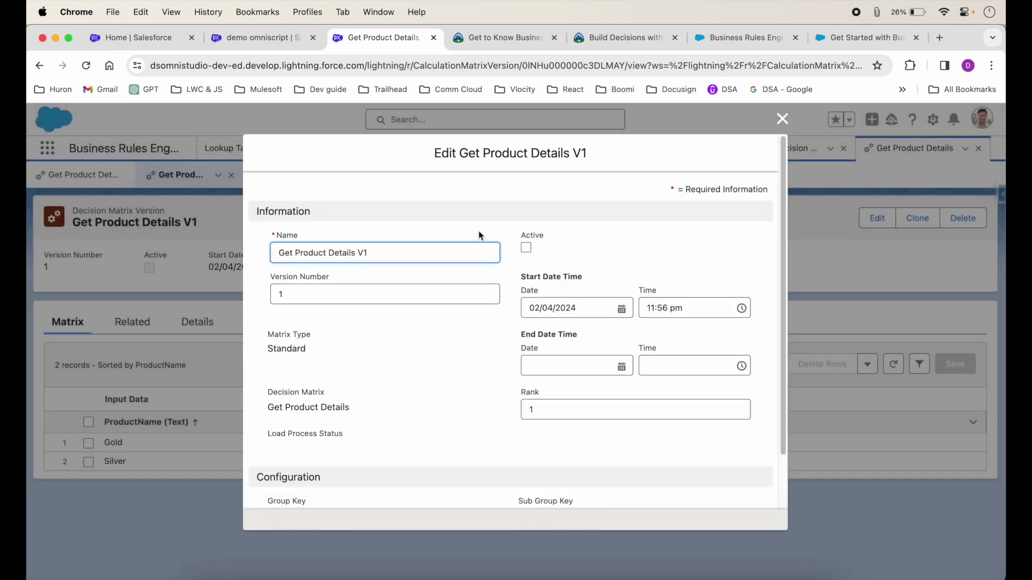
left_click(526, 249)
left_click(574, 508)
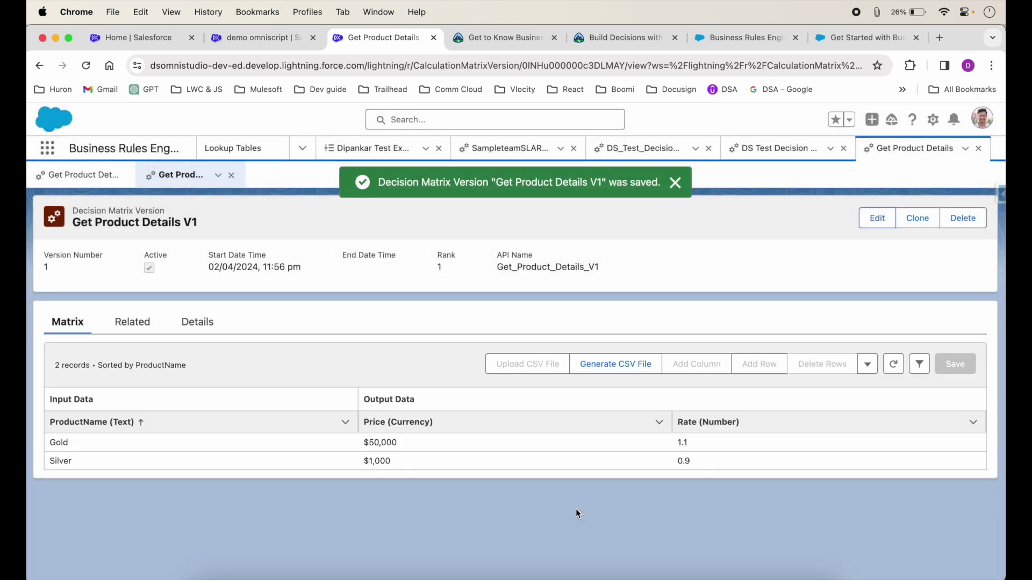
left_click(676, 183)
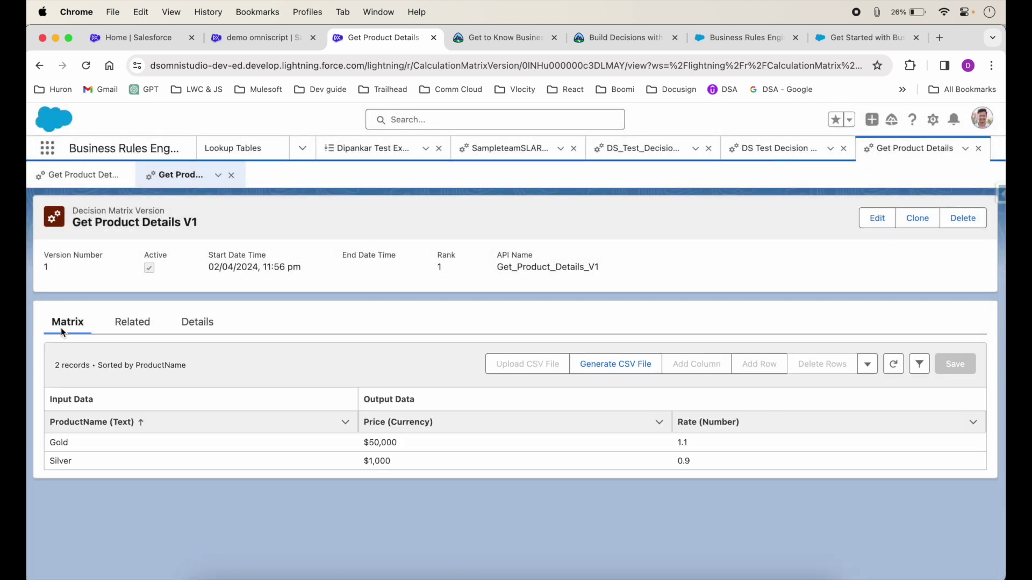
Step: Return to the parent Get Product Details decision matrix and review its edit form without changing anything
left_click(105, 174)
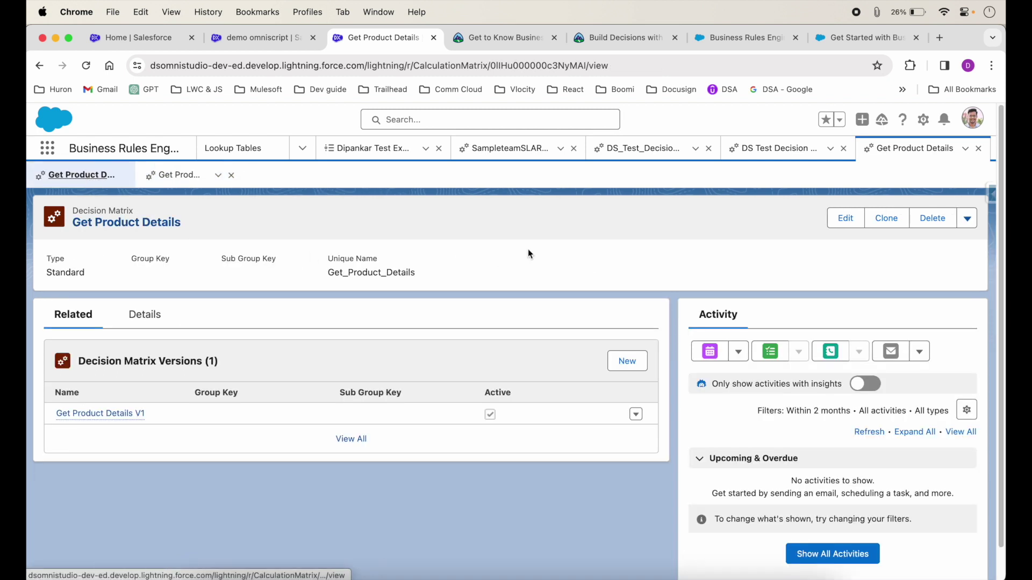
left_click(967, 218)
left_click(843, 225)
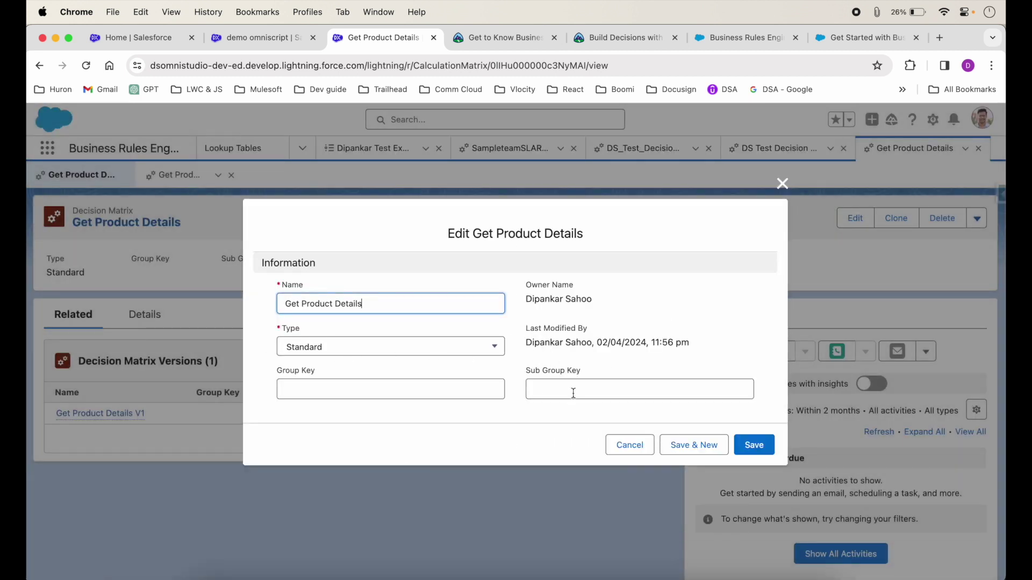
left_click(634, 445)
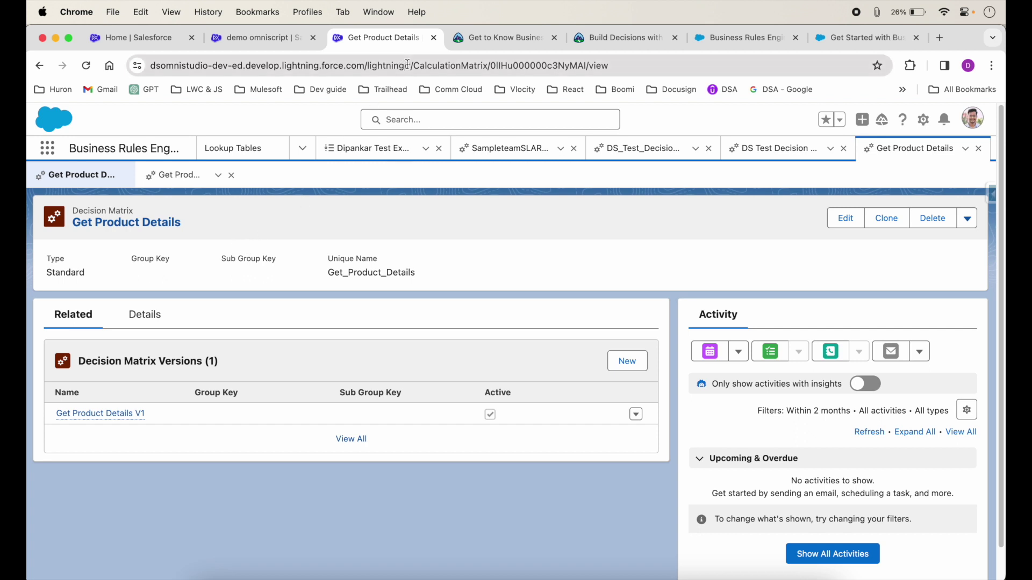
Step: Check the Business Rules Engine tools diagram on Trailhead's lookup tables page and return to the decision matrix in Salesforce
left_click(620, 38)
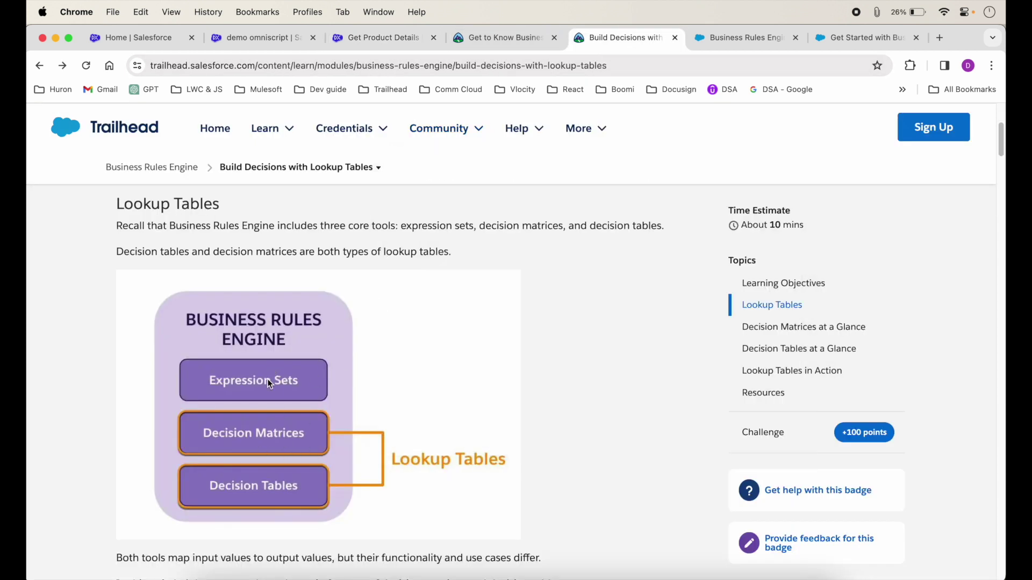
left_click(372, 39)
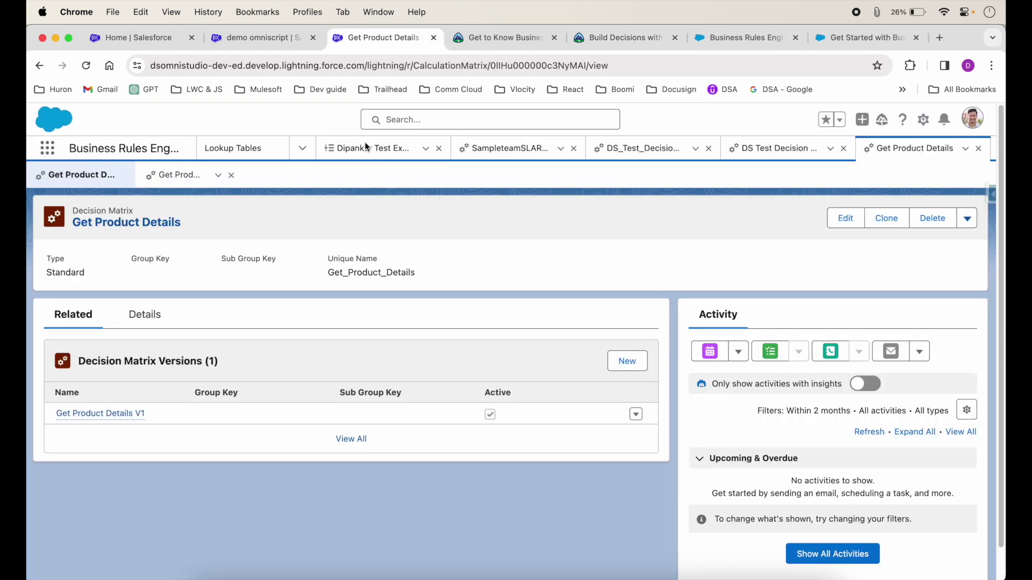
Step: Close all open records in the Business Rules Engine workspace except Get Product Details
left_click(439, 152)
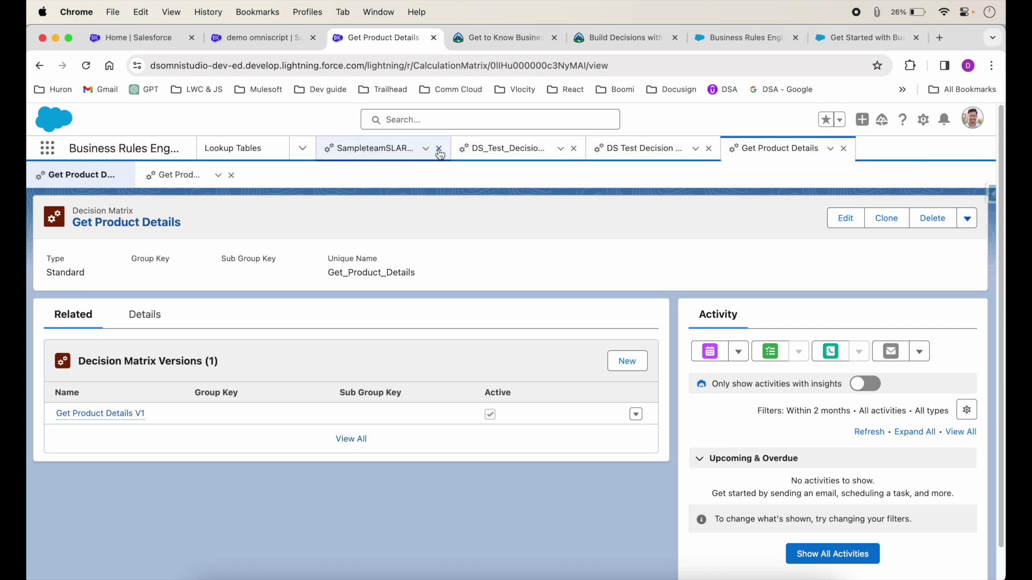
left_click(448, 153)
left_click(448, 151)
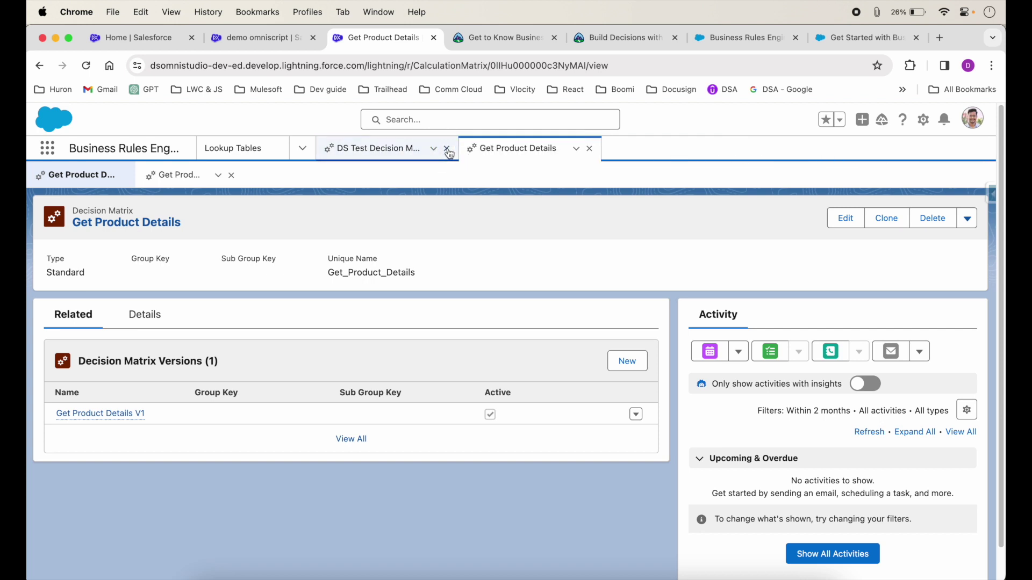
left_click(448, 151)
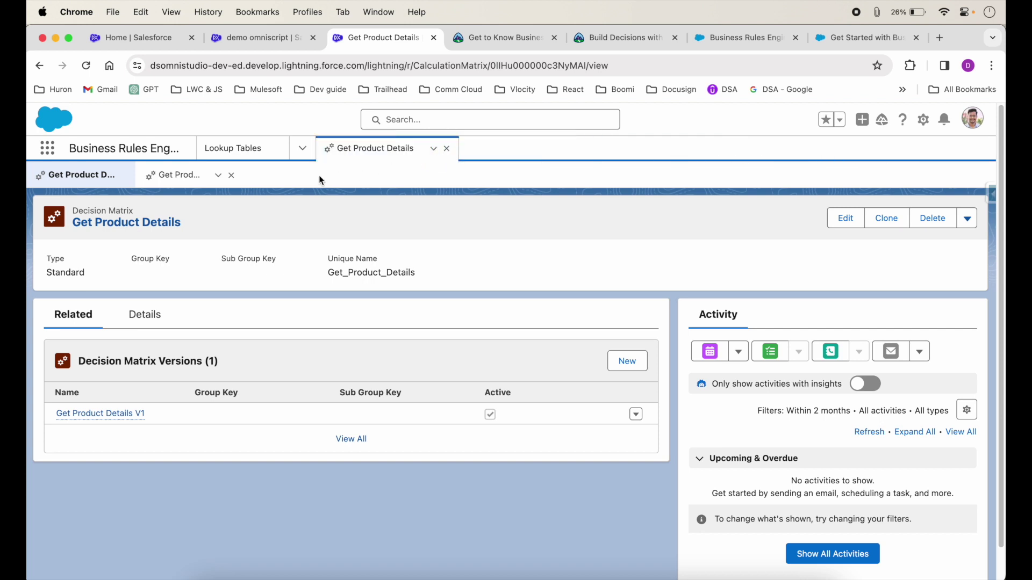
Step: Create an expression set named "Find Product Rate Today" with the Default usage type, save it and dismiss the notification
left_click(303, 148)
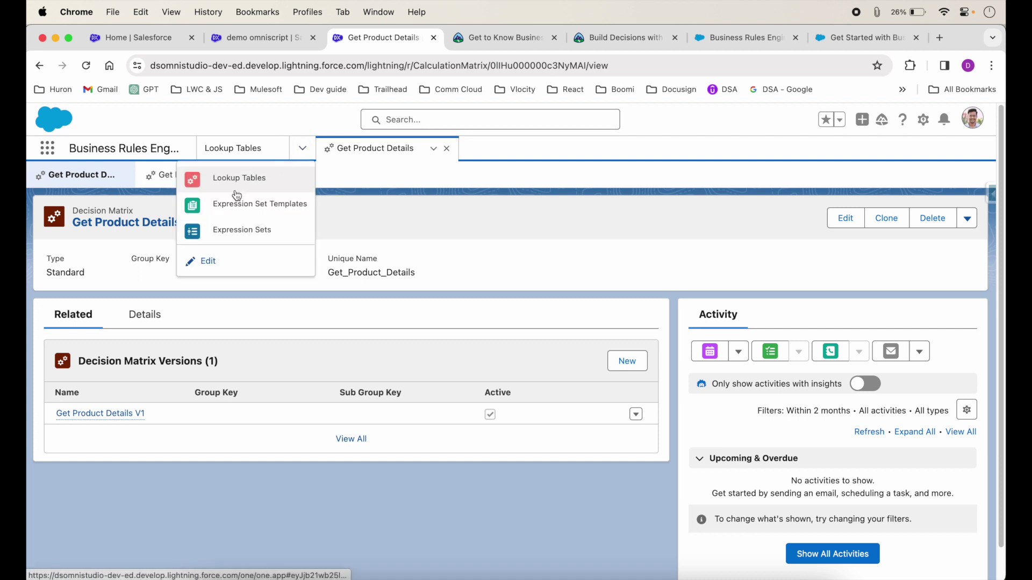
left_click(243, 230)
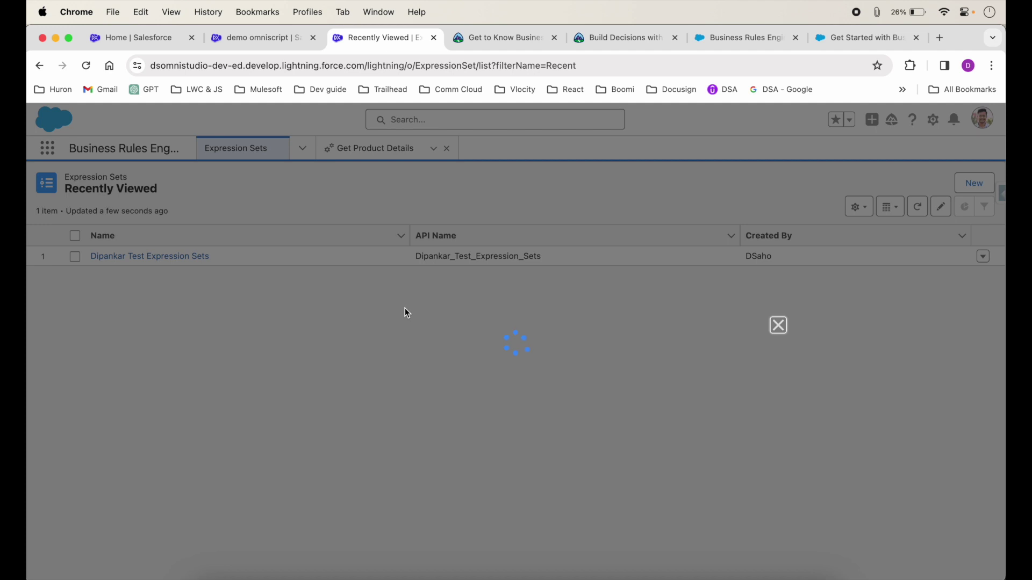
left_click(339, 333)
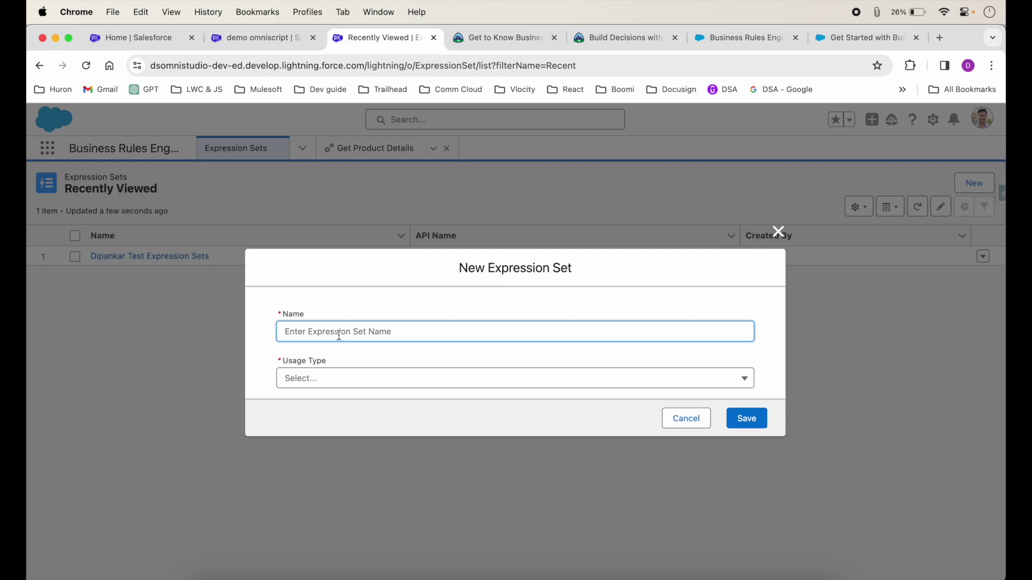
type("Find Product Rate Today")
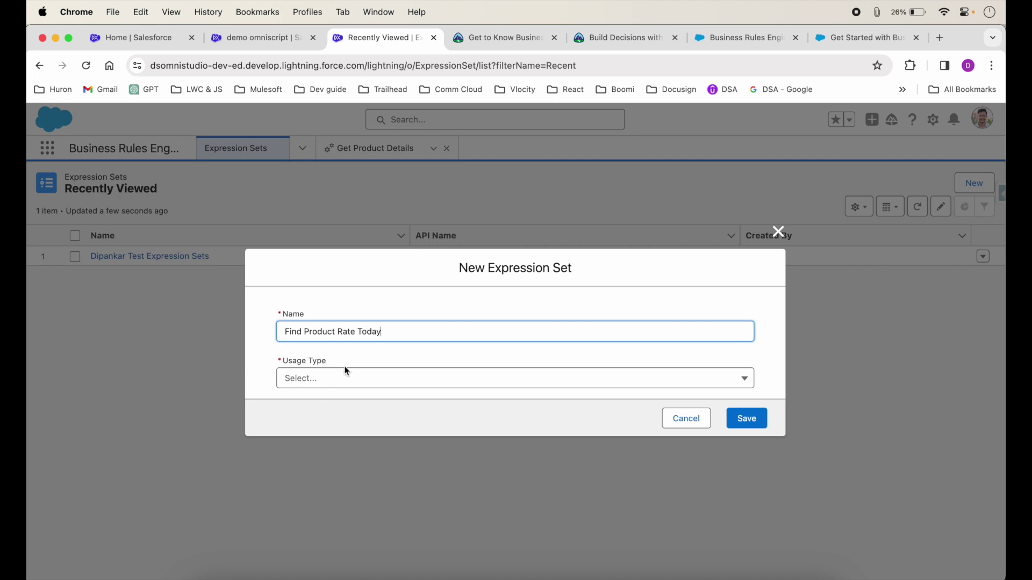
left_click(345, 376)
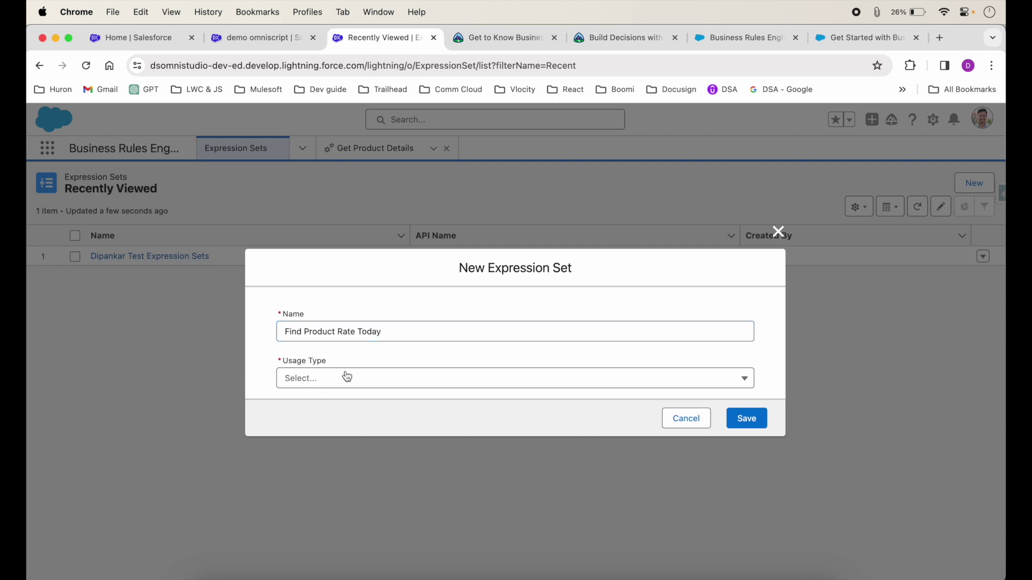
left_click(325, 417)
left_click(746, 418)
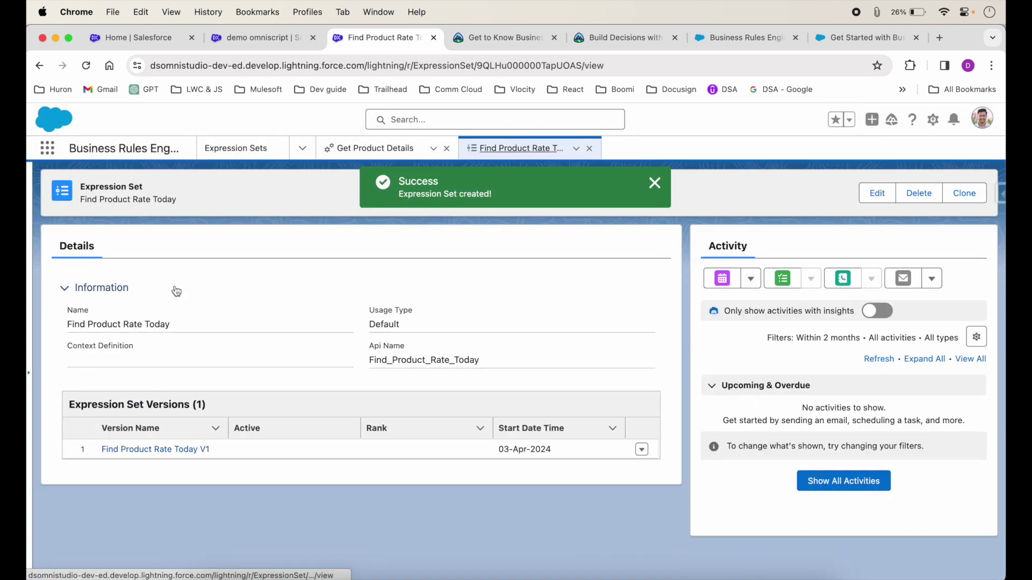
left_click(653, 188)
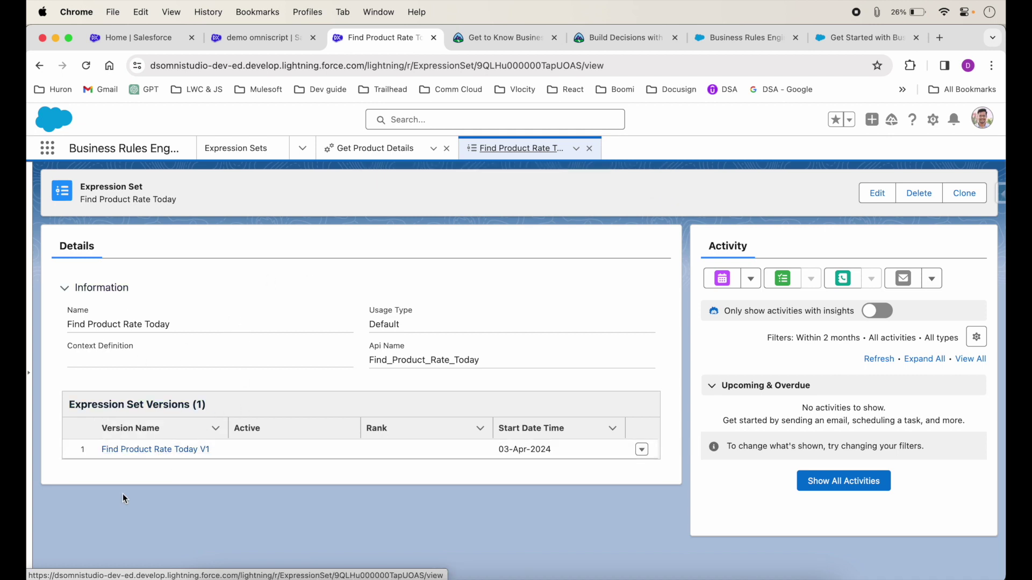
Step: Check the matrix data of Get Product Details V1 and return to the Find Product Rate Today expression set
left_click(374, 152)
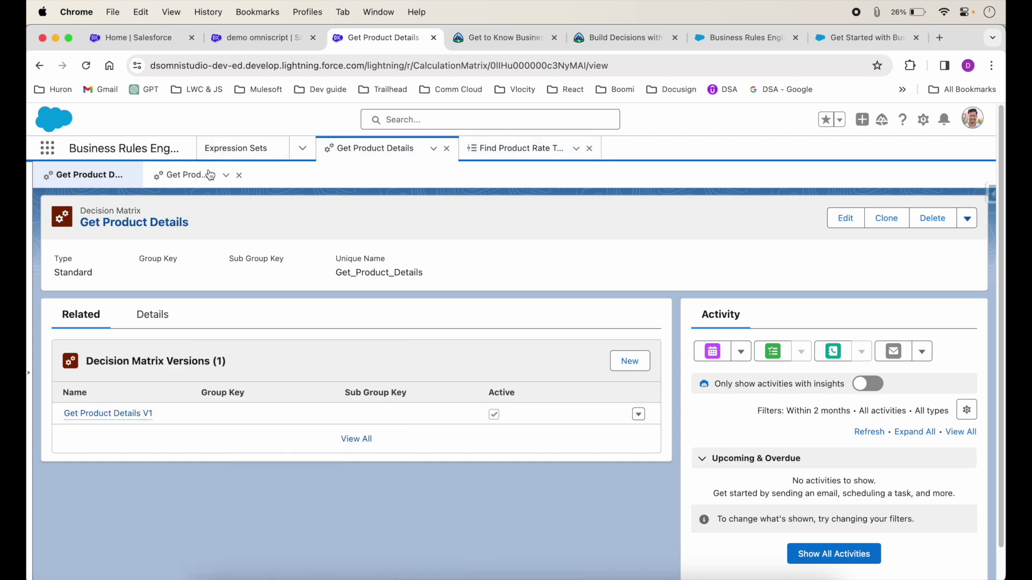
left_click(194, 183)
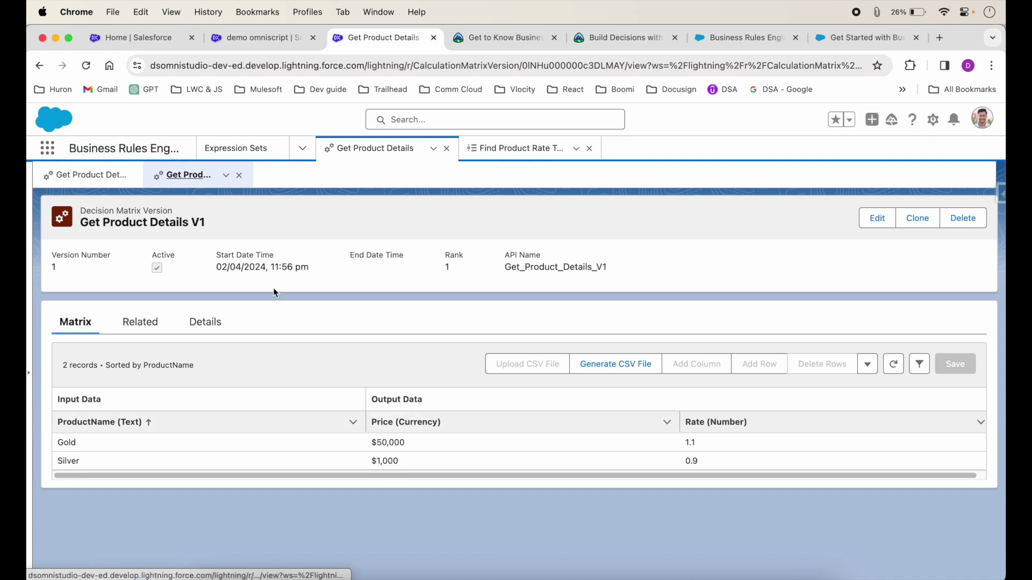
left_click(505, 149)
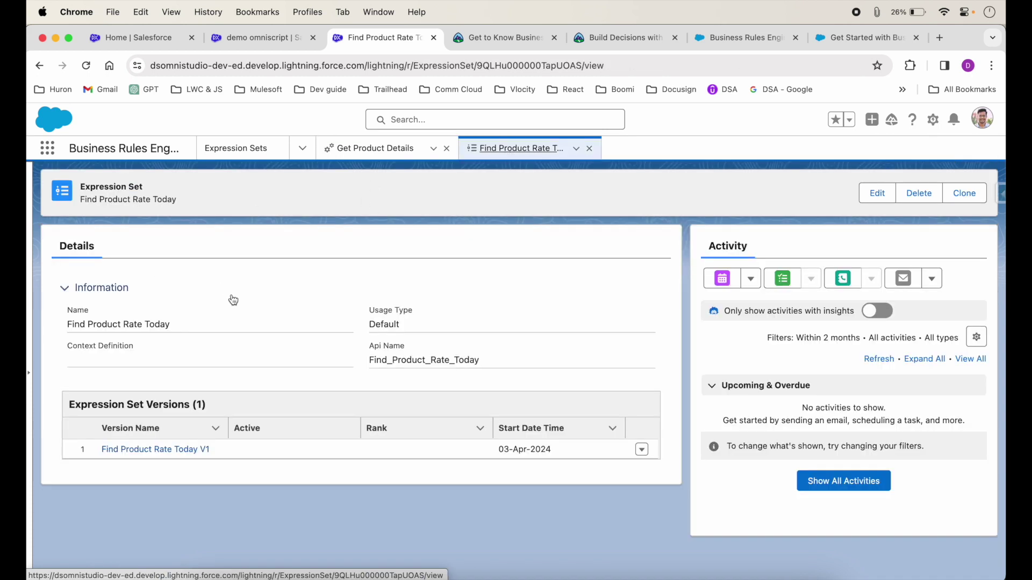
Step: Open Find Product Rate Today V1 in the expression set builder and review its elements, resources, properties and element details
left_click(144, 451)
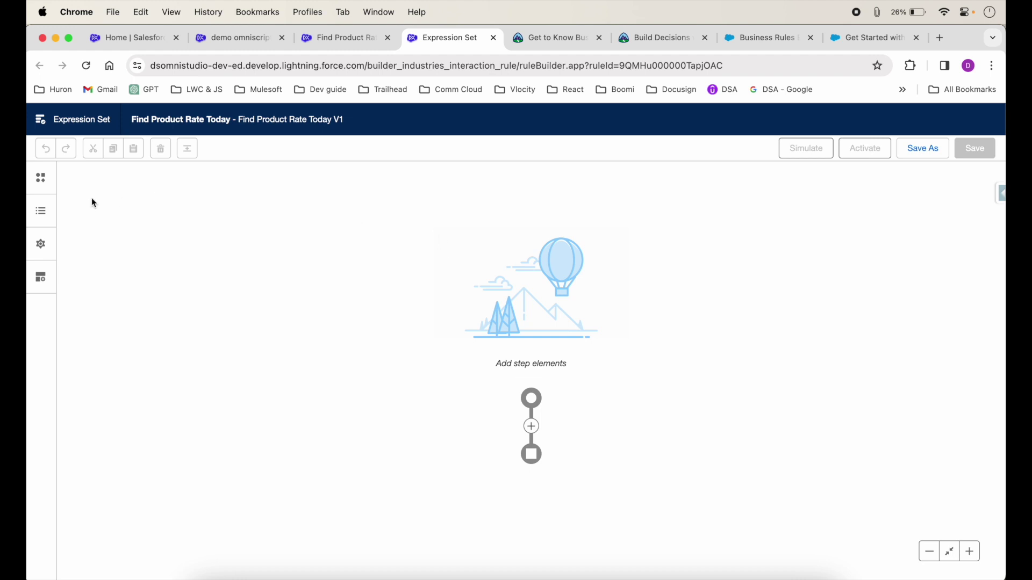
left_click(46, 182)
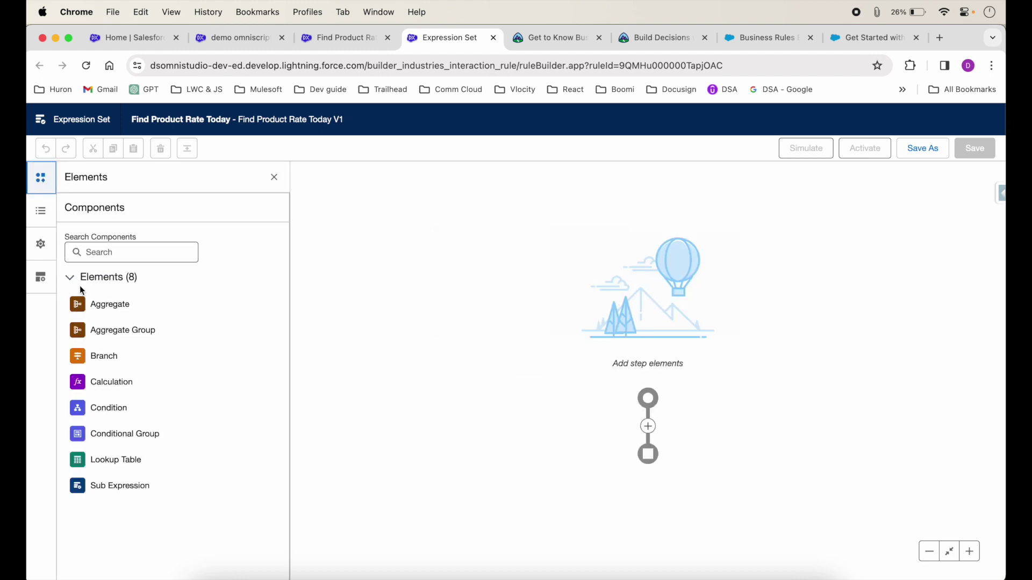
left_click(39, 218)
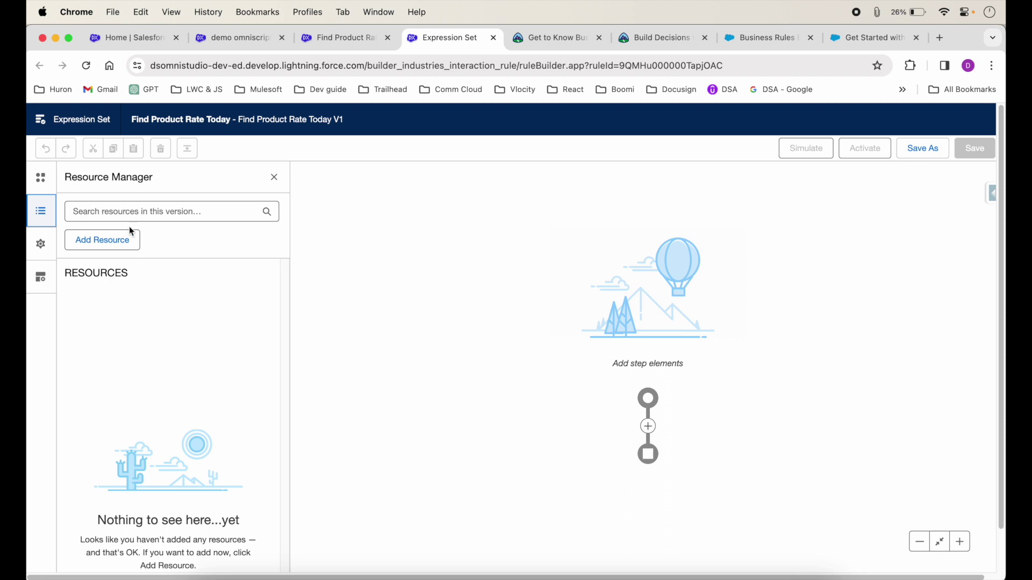
left_click(40, 244)
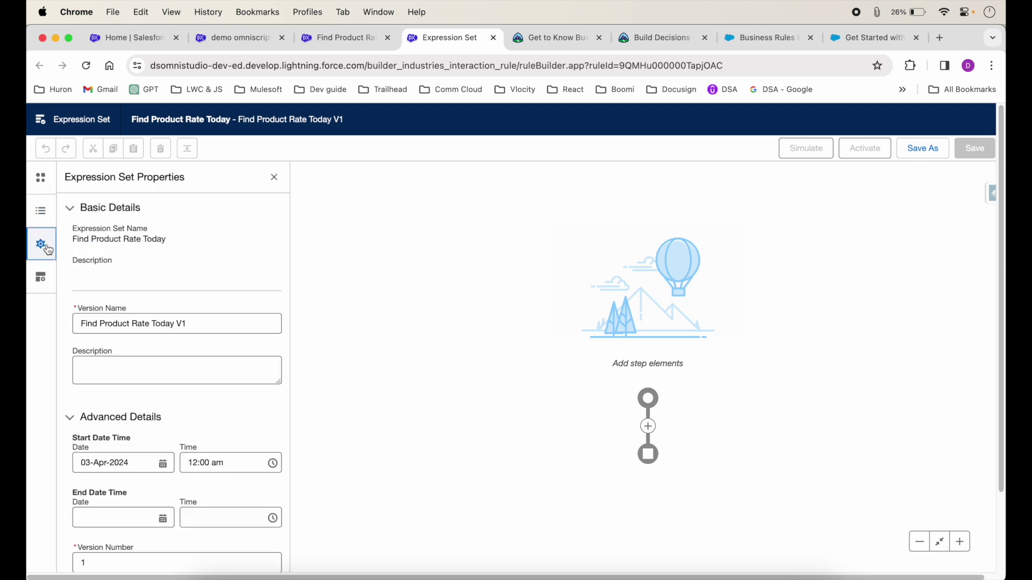
left_click(40, 277)
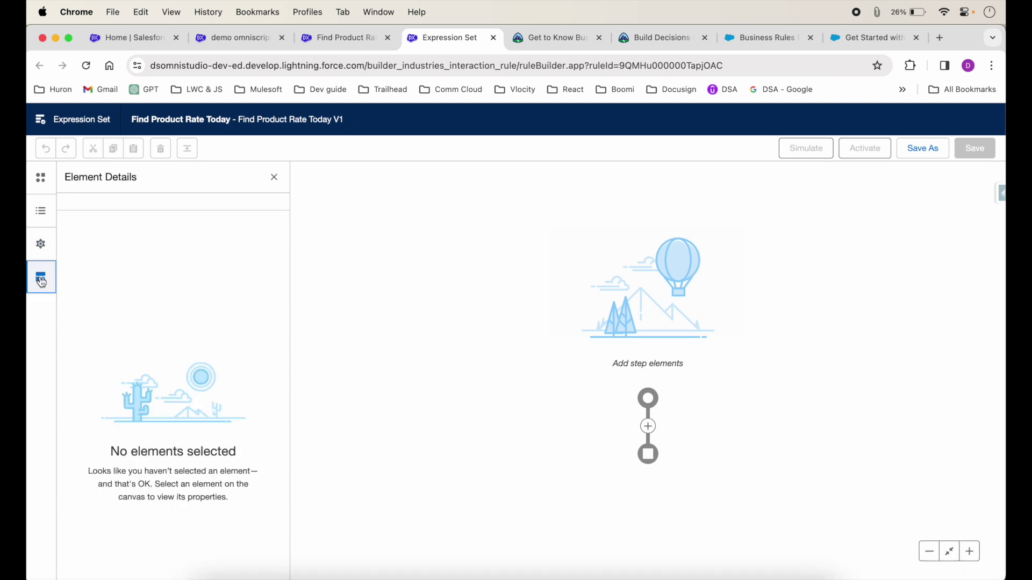
left_click(42, 180)
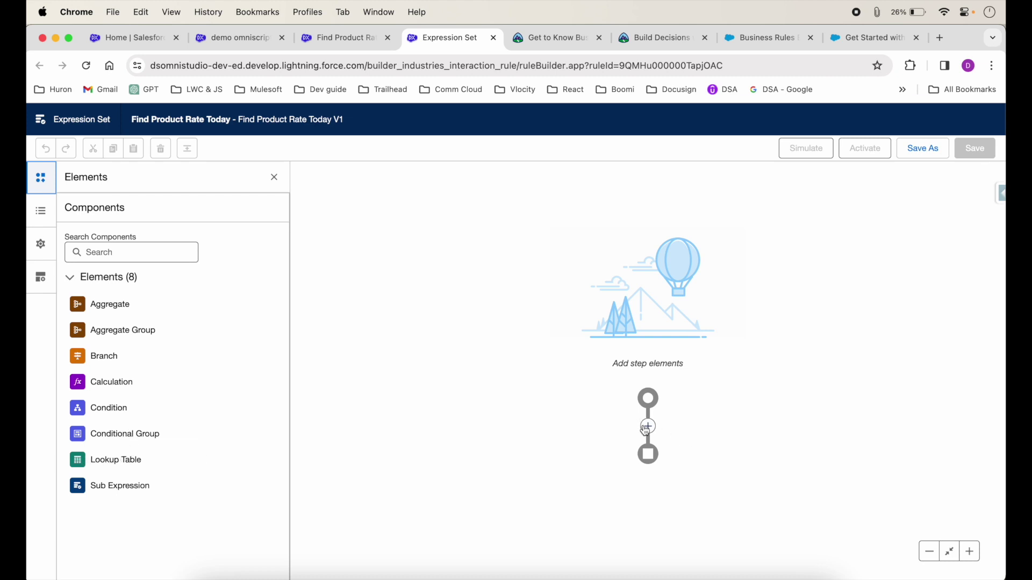
Step: Add a Lookup Table element based on the Get Product Details decision matrix and compare its variables with the matrix columns
left_click(647, 428)
type("Loo")
left_click(625, 529)
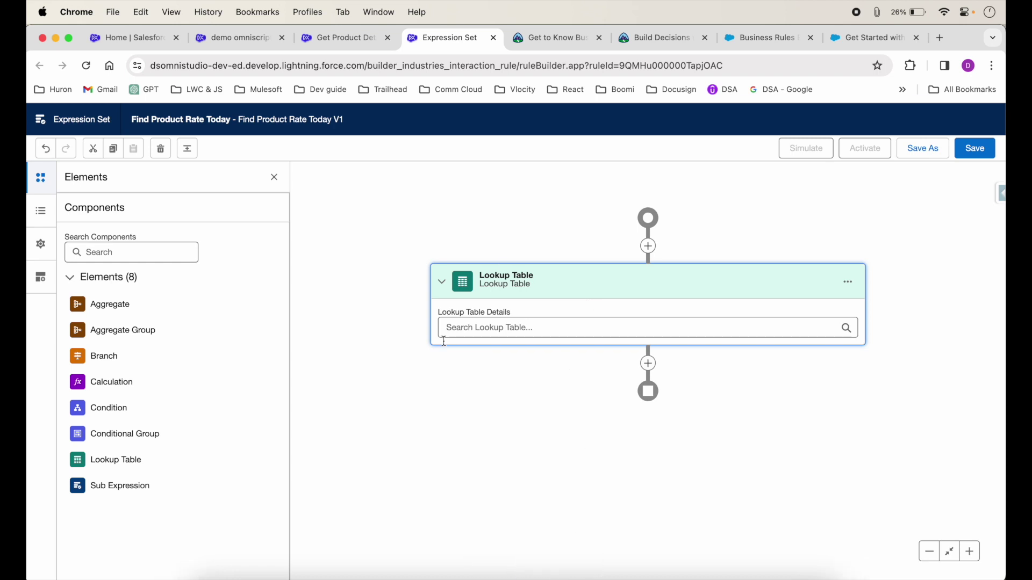
left_click(509, 322)
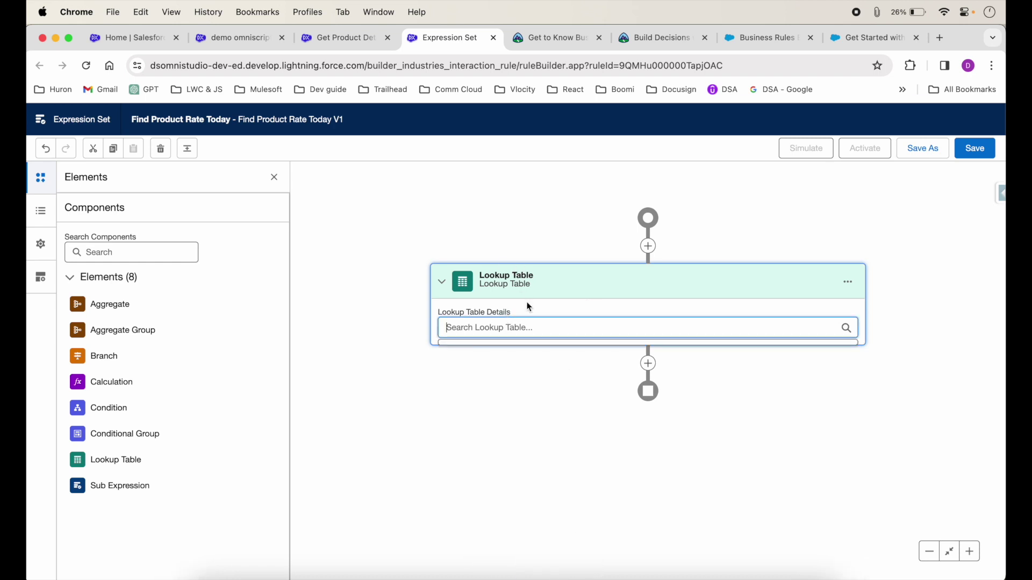
type("Get")
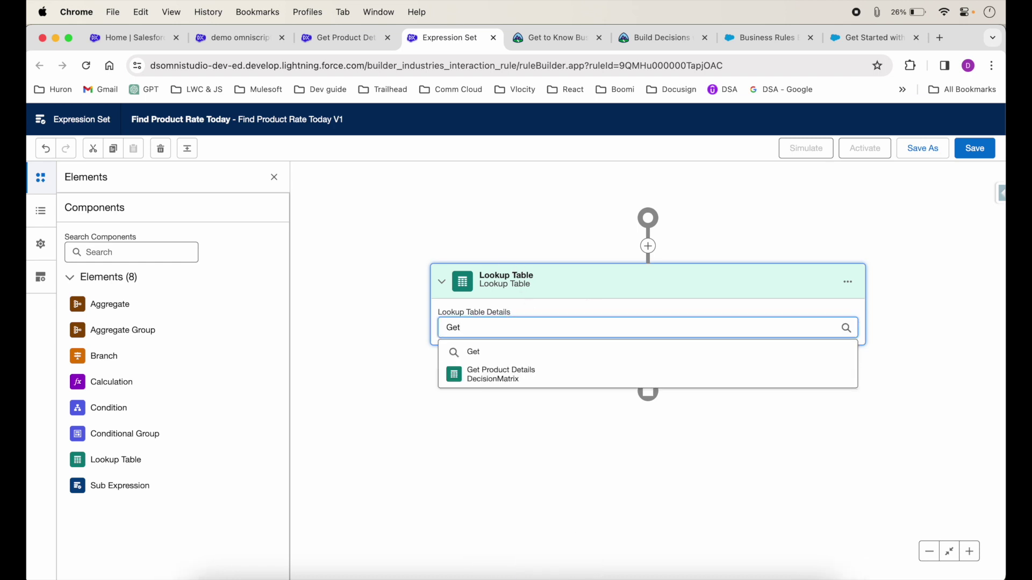
left_click(502, 372)
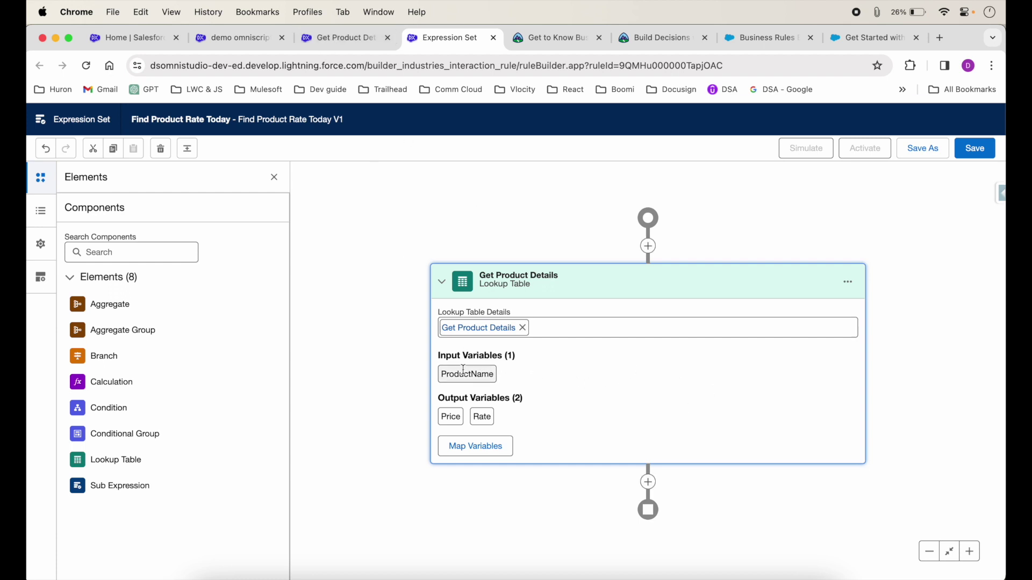
left_click(343, 38)
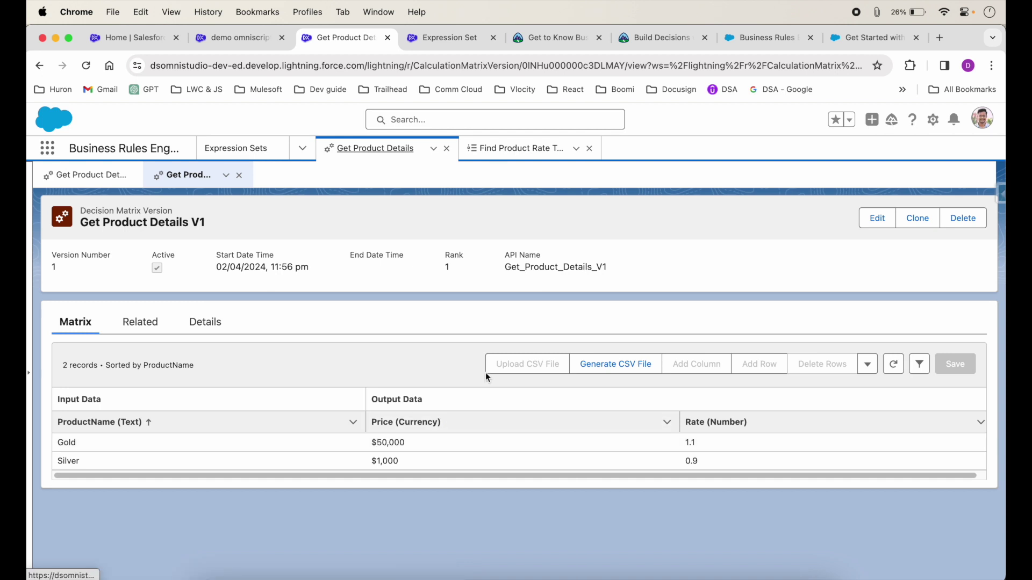
left_click(451, 47)
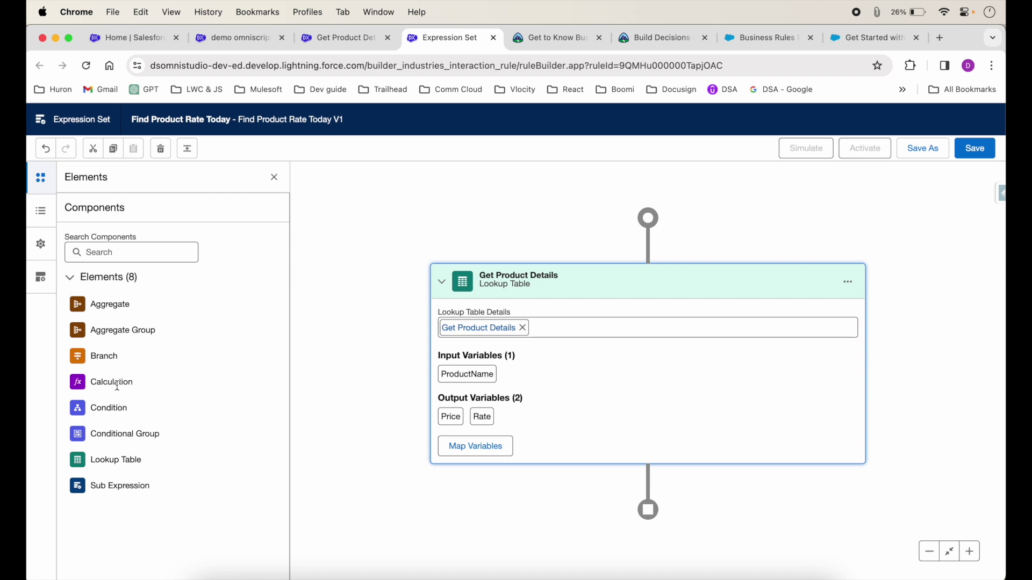
Step: Add a Calculation element directly after the Get Product Details lookup table
left_click_drag(114, 383, 598, 485)
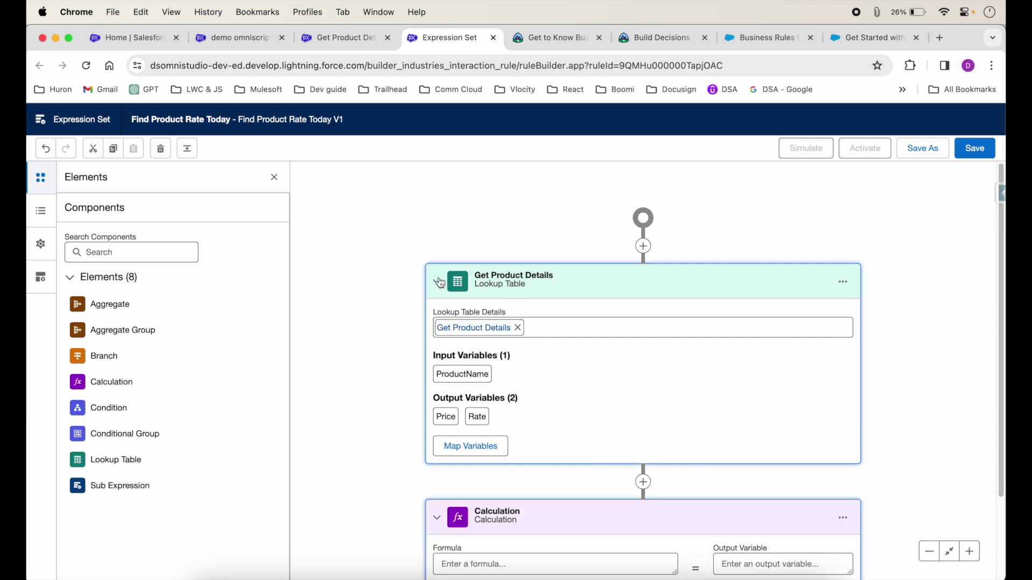
scroll(548, 463, "down", 2)
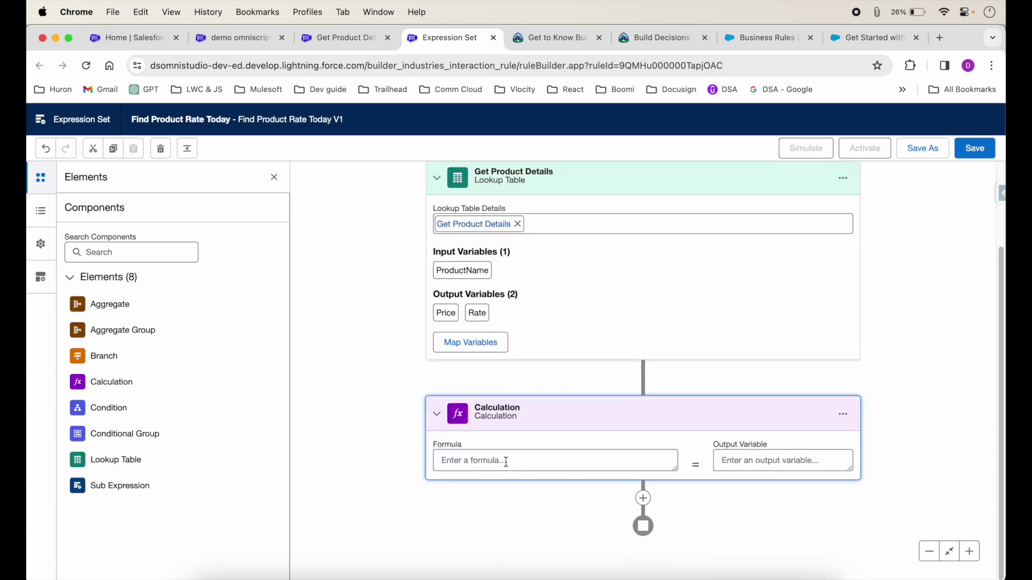
left_click(741, 456)
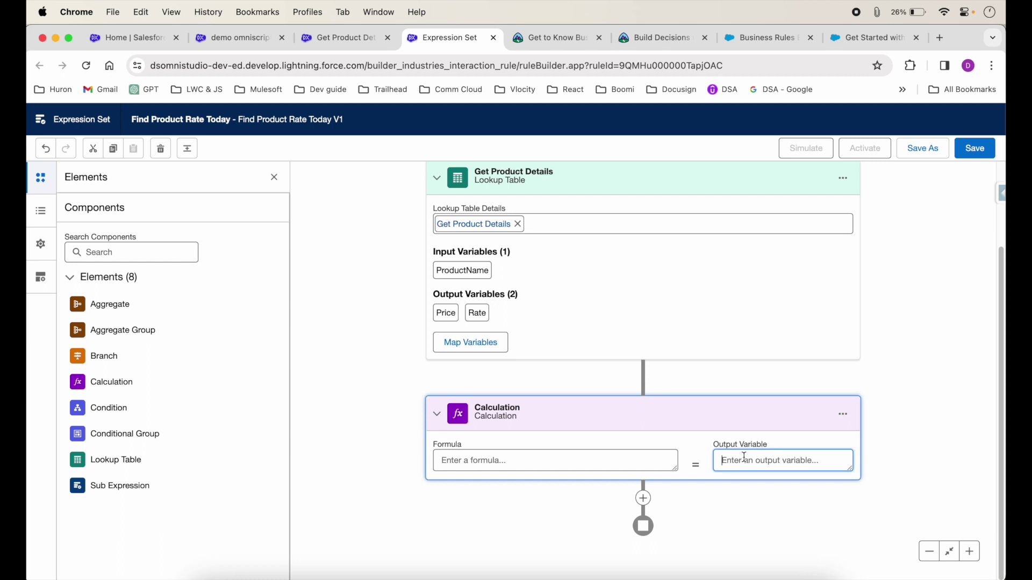
Step: Set the Calculation element's formula to Get_Product_Details__Price * Get_Product_Details__Rate, checking the variable names among the version's resources
left_click(469, 460)
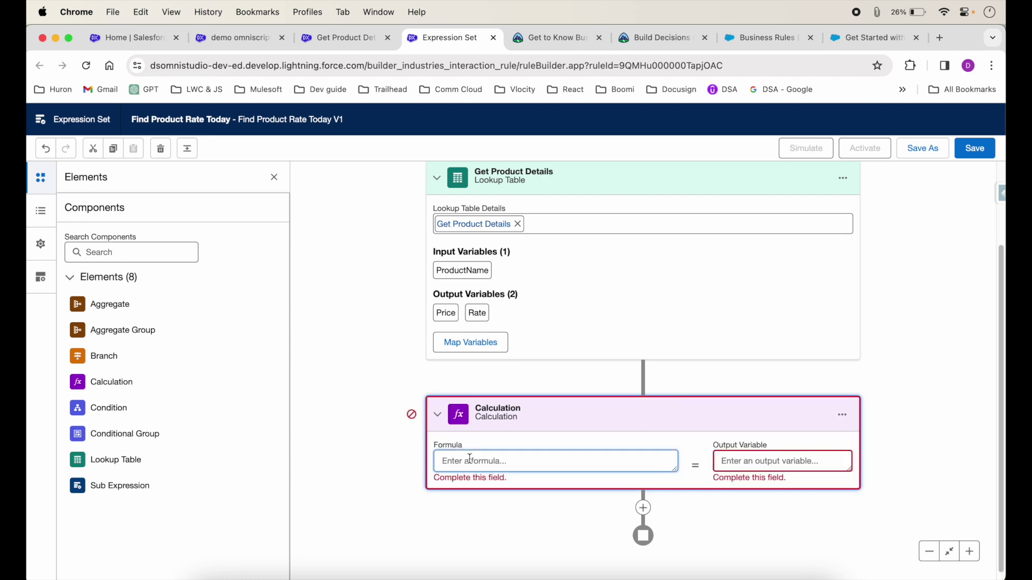
type("Price")
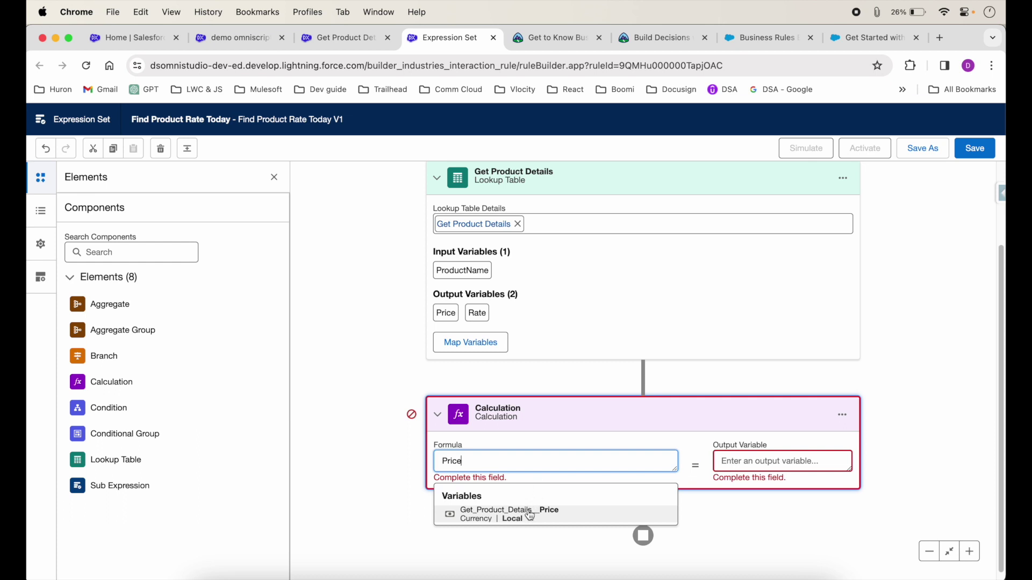
left_click(513, 519)
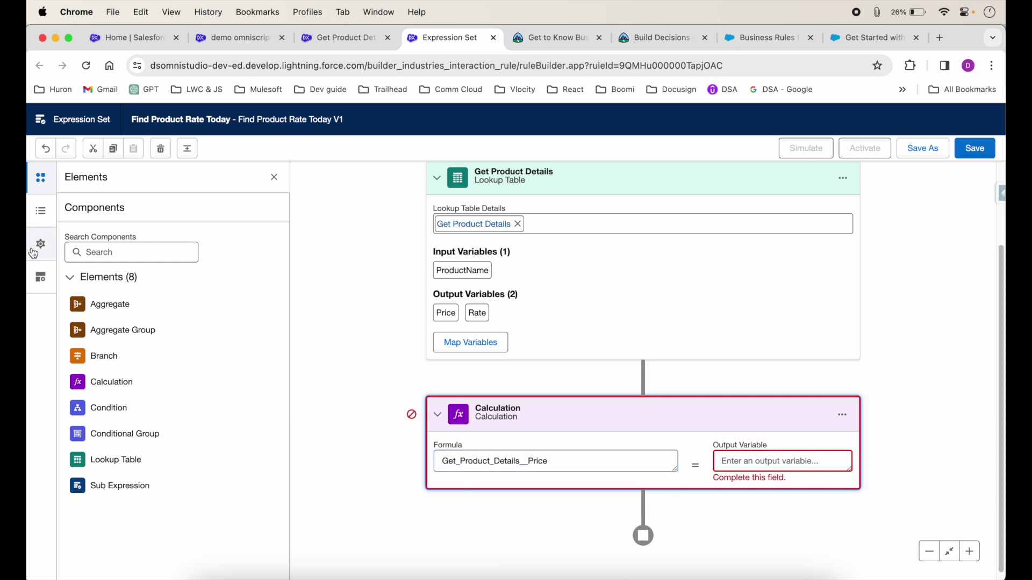
left_click(40, 210)
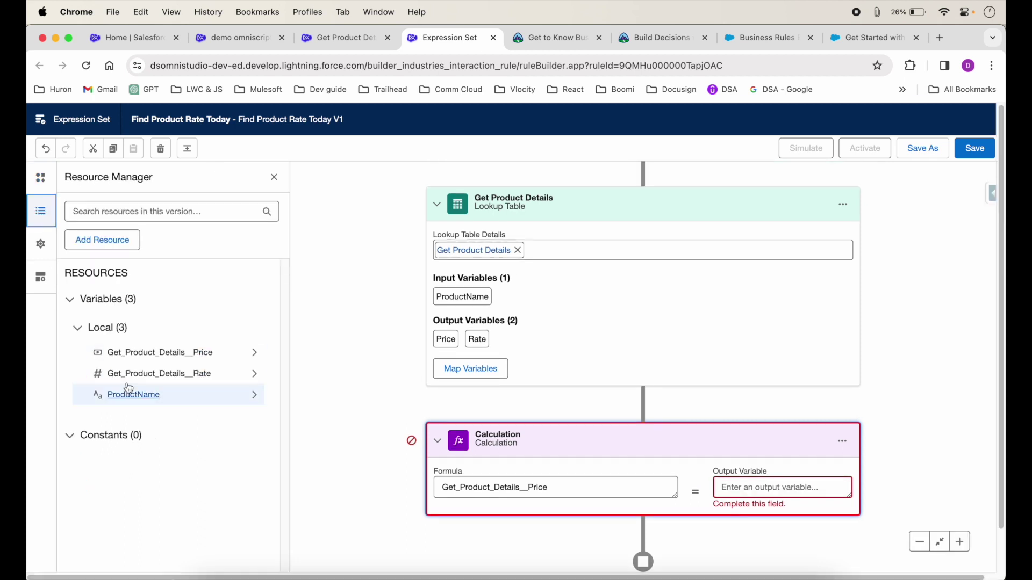
left_click(564, 479)
type("*")
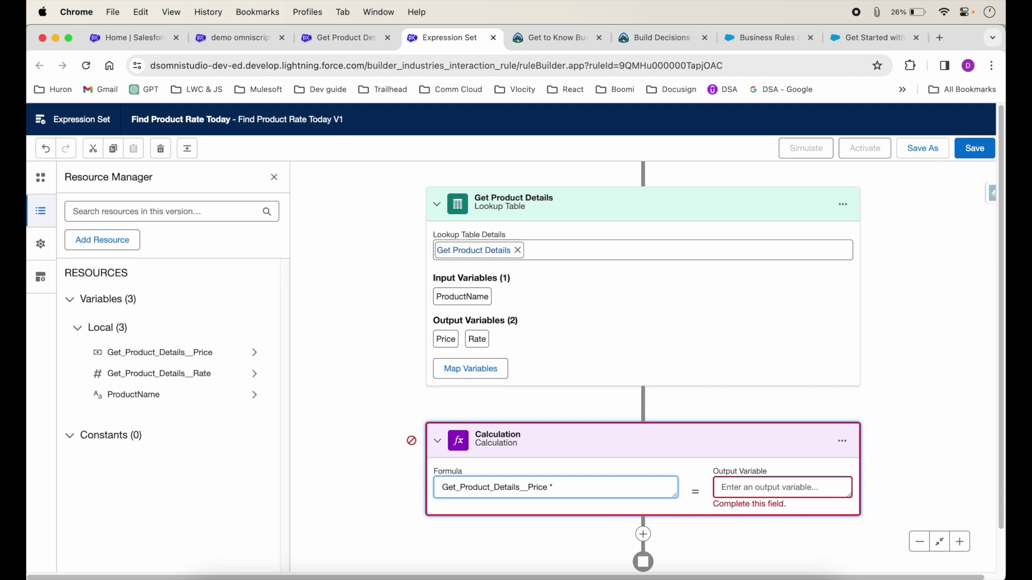
type(" Rat")
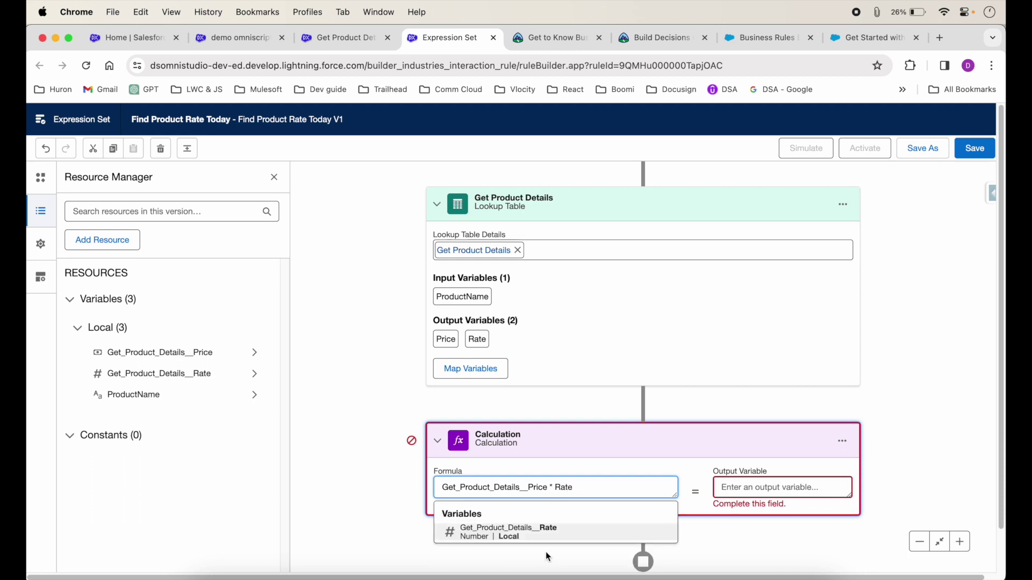
type("e")
left_click(545, 532)
Step: Add a variable resource named TodaysPrice with data type Currency and 2 decimals for the calculation's output
left_click(740, 488)
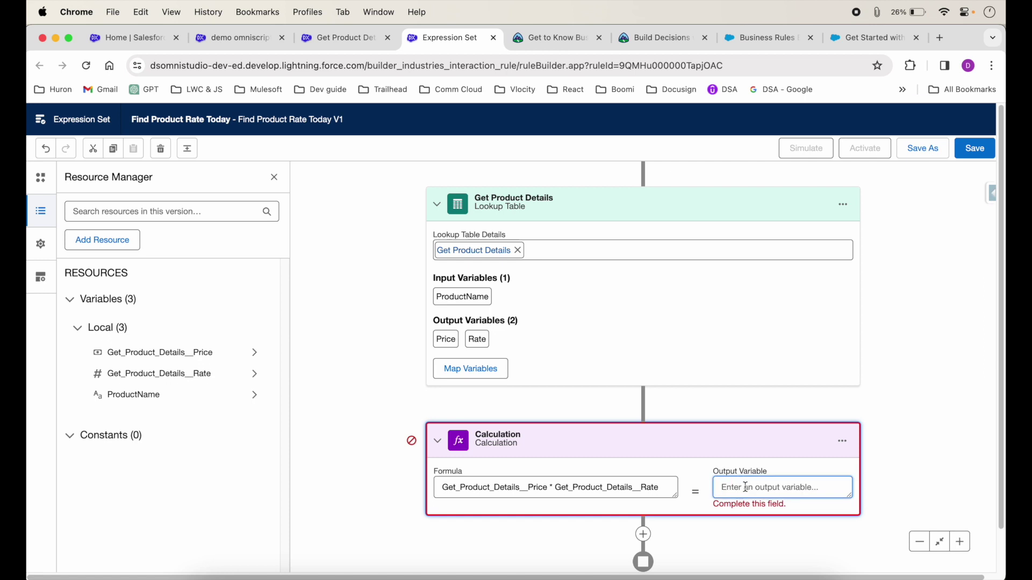
left_click(87, 240)
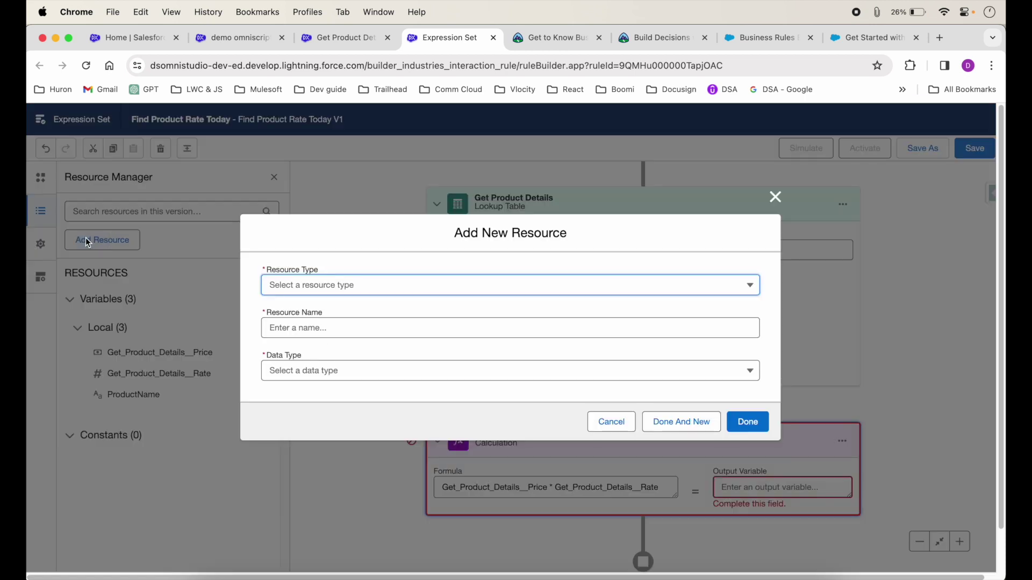
left_click(266, 281)
left_click(287, 308)
left_click(285, 324)
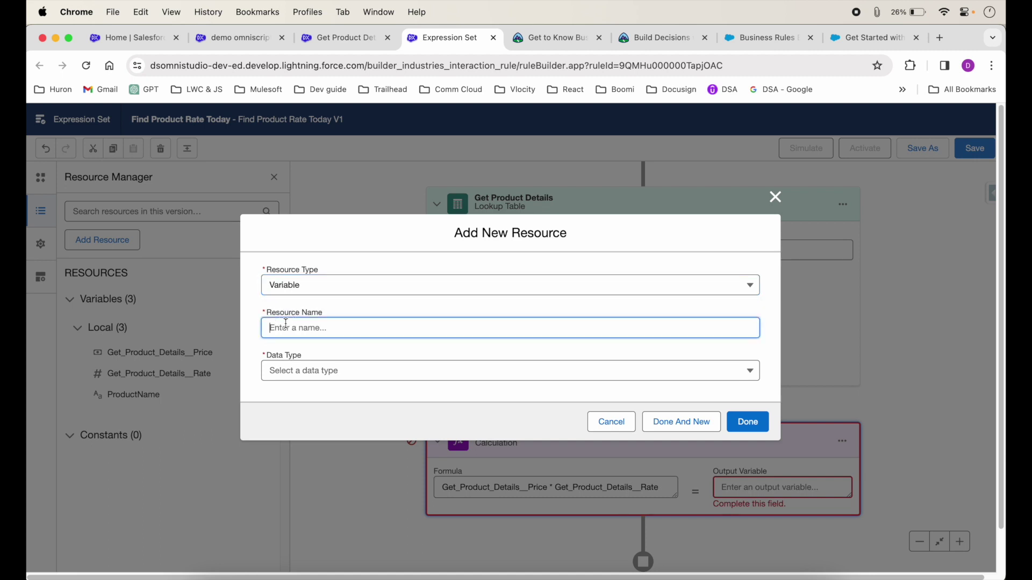
type("T")
left_click(325, 375)
left_click(329, 479)
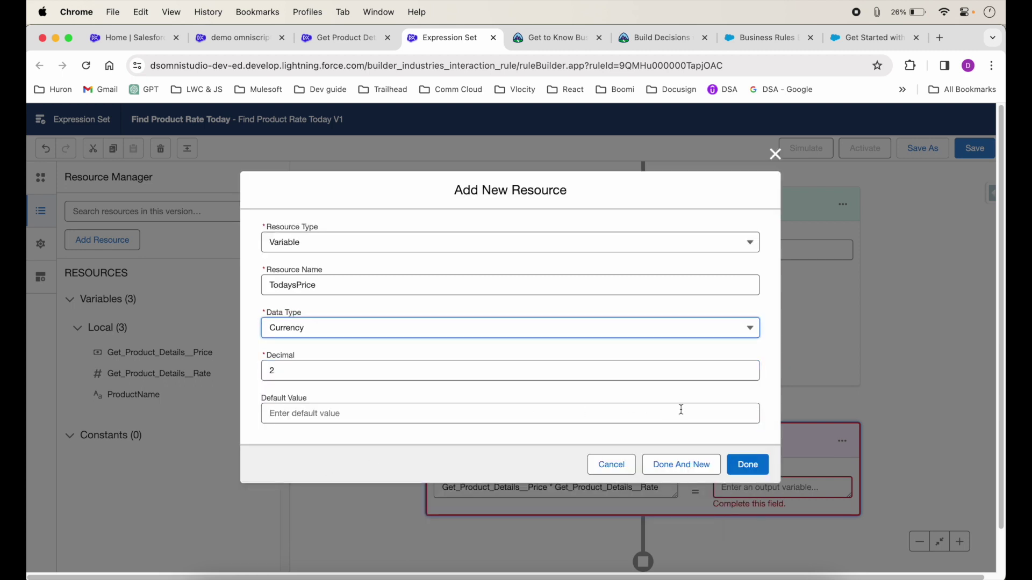
left_click(759, 465)
Step: Set the Calculation element's output variable to TodaysPrice and save the expression set version
left_click(742, 485)
type("To")
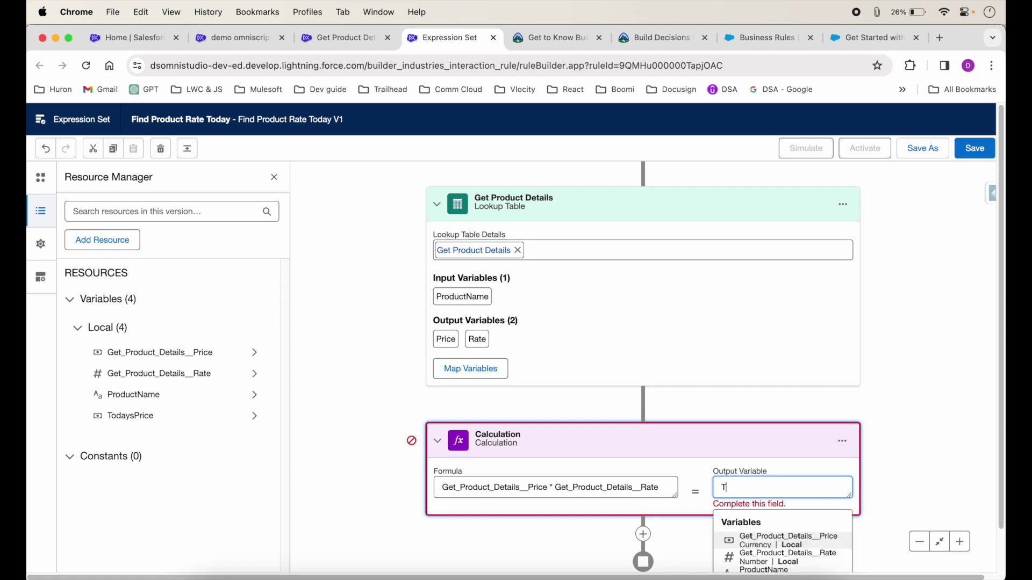
left_click(760, 540)
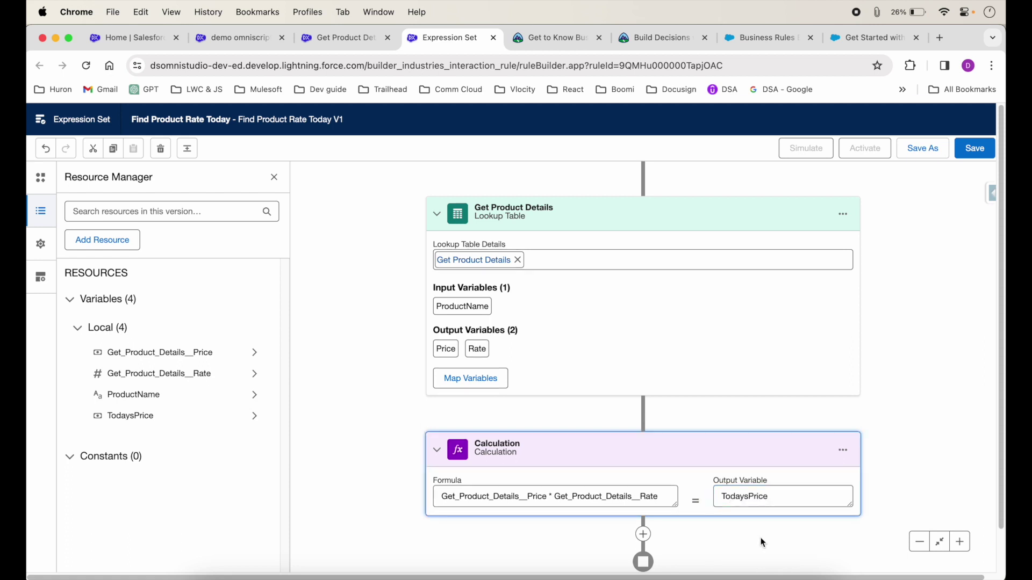
left_click(981, 152)
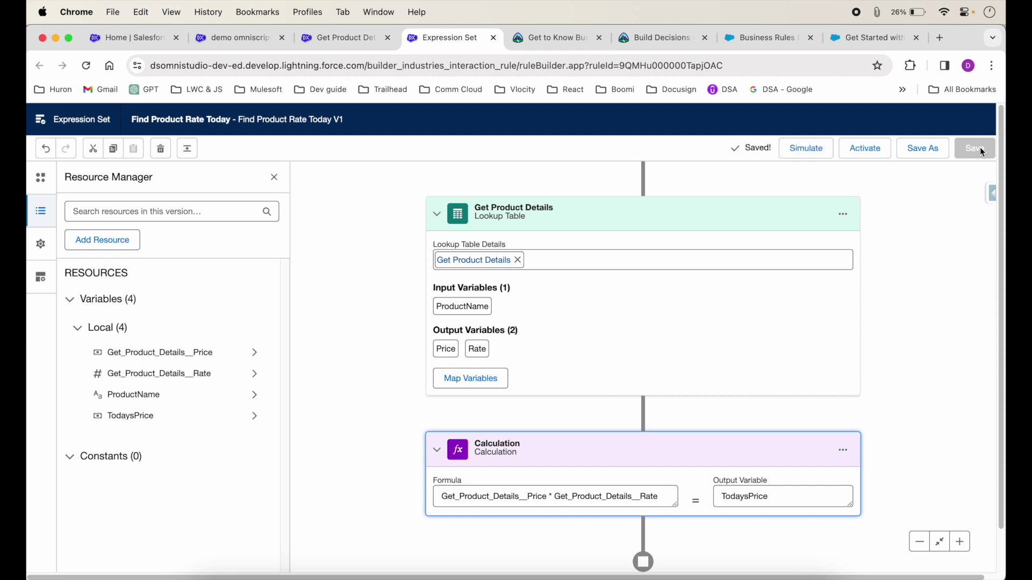
Step: Review the Calculation element's details and the expression set properties, including dates, version number, rank and active status
left_click(37, 278)
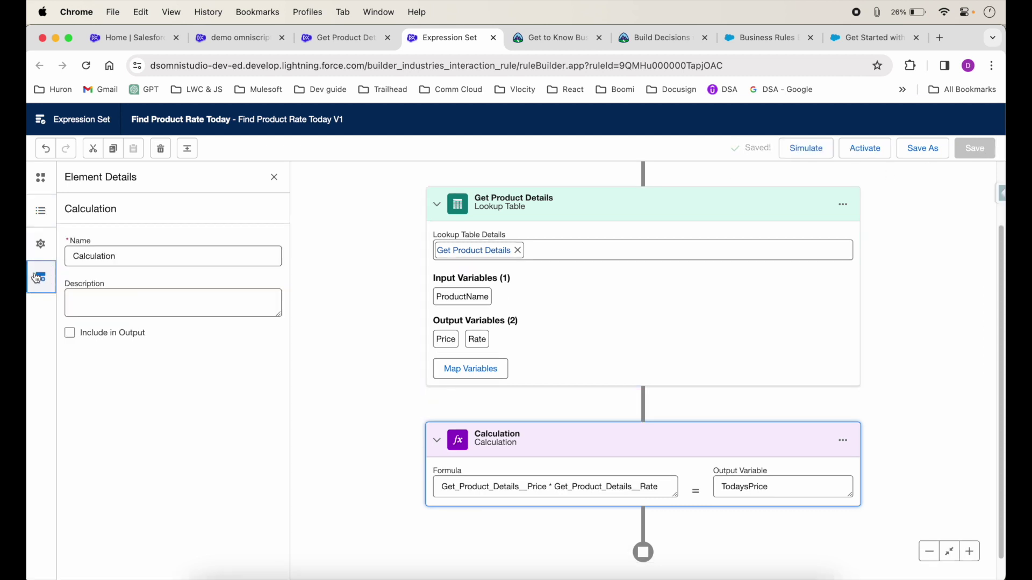
left_click(35, 248)
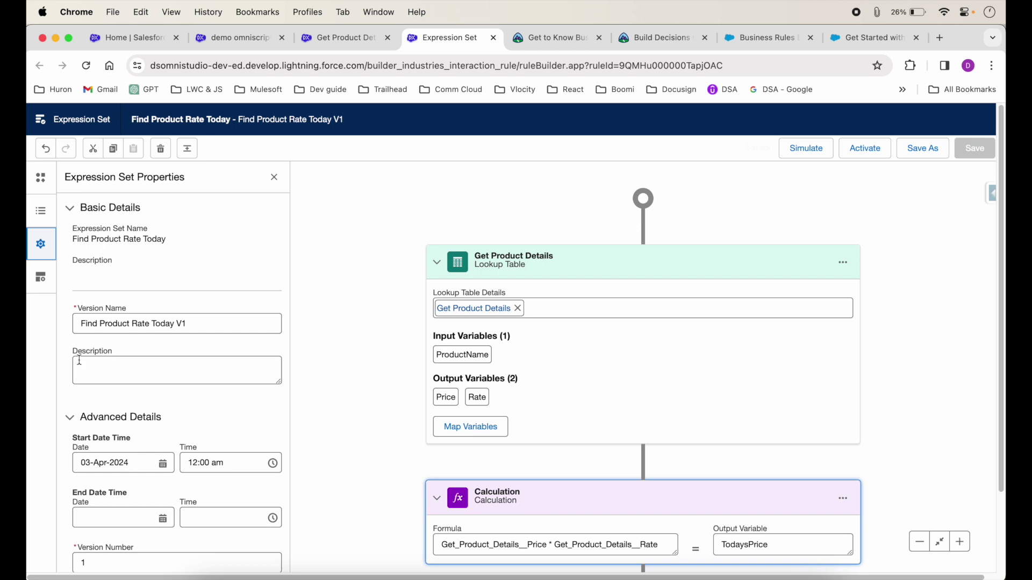
scroll(145, 373, "down", 3)
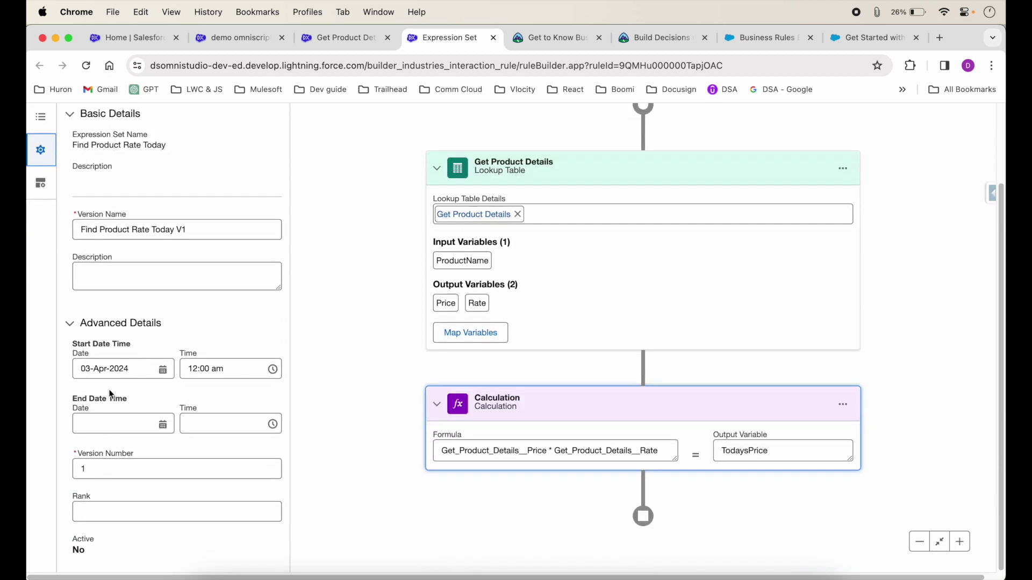
scroll(144, 459, "up", 3)
scroll(126, 371, "down", 3)
left_click(82, 546)
triple_click(82, 545)
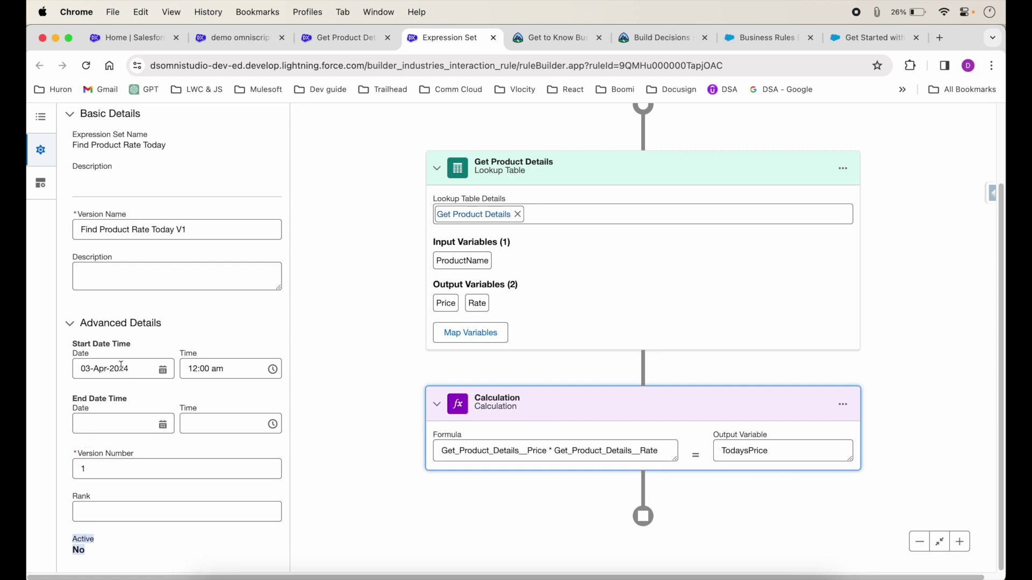
scroll(121, 331, "up", 2)
left_click(47, 215)
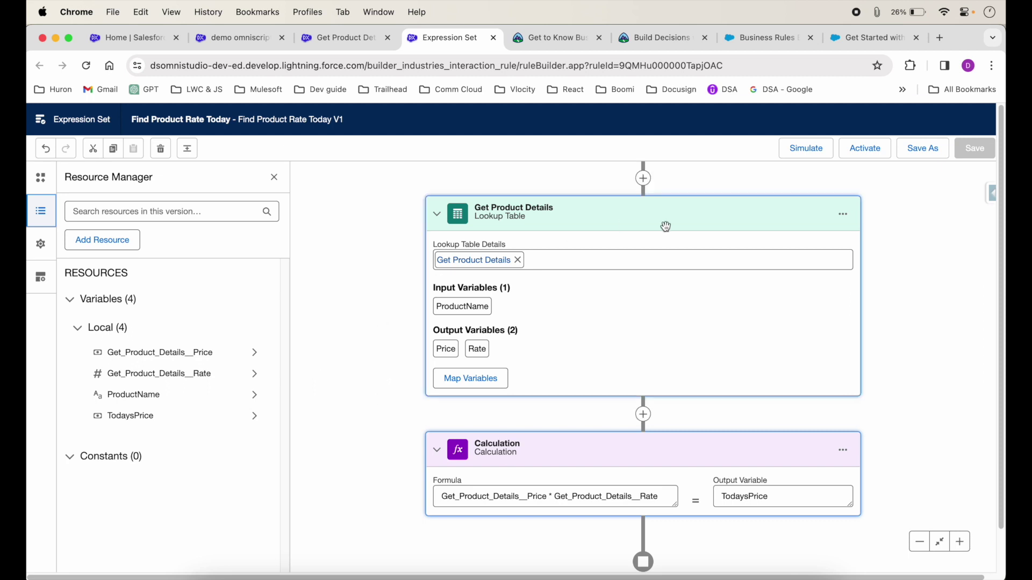
Step: Simulate the expression set with ProductName set to Gold, copied from the Get Product Details V1 matrix
left_click(799, 150)
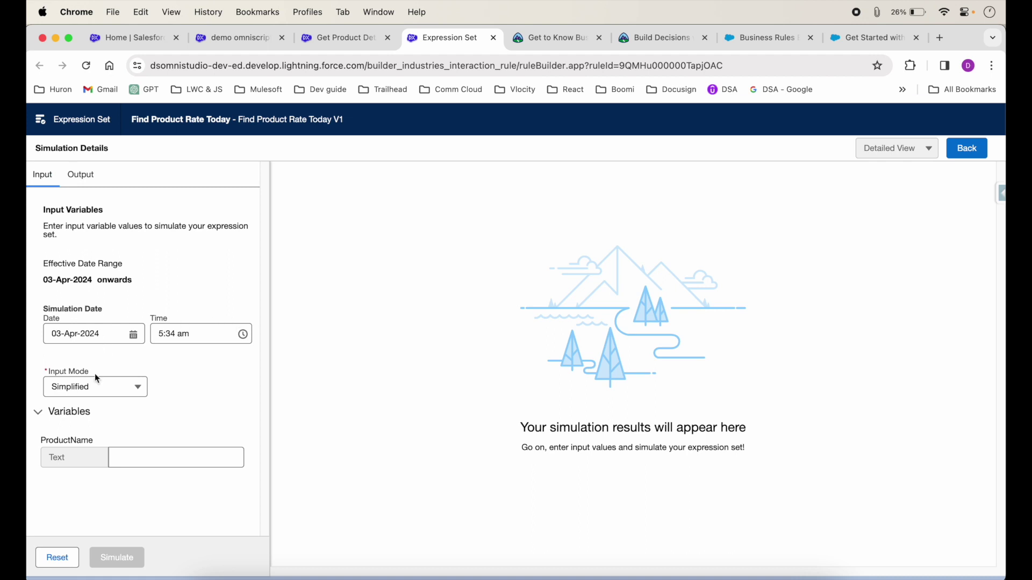
left_click(137, 451)
key("super+alt+Left")
left_click(68, 443)
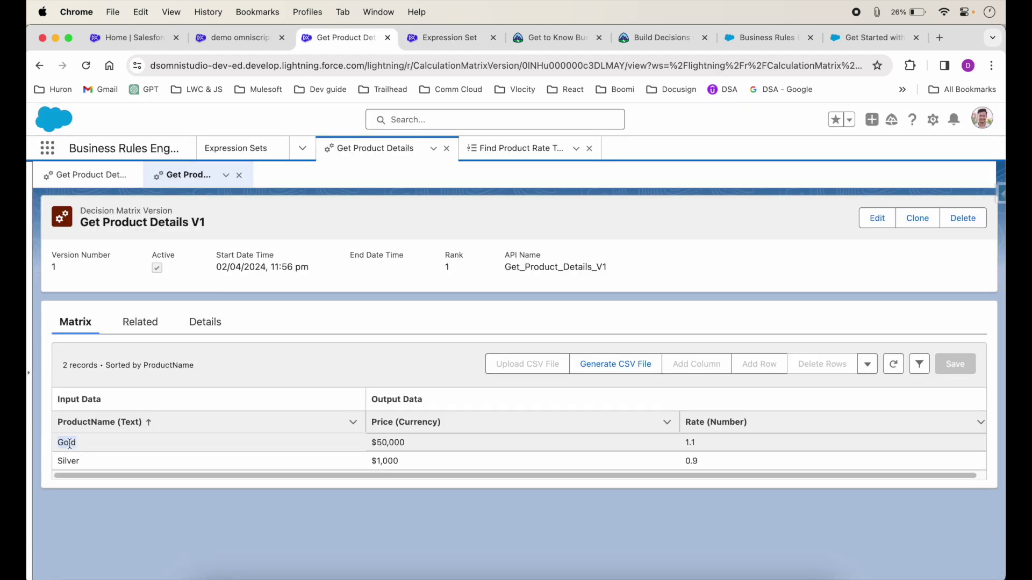
key("super+c")
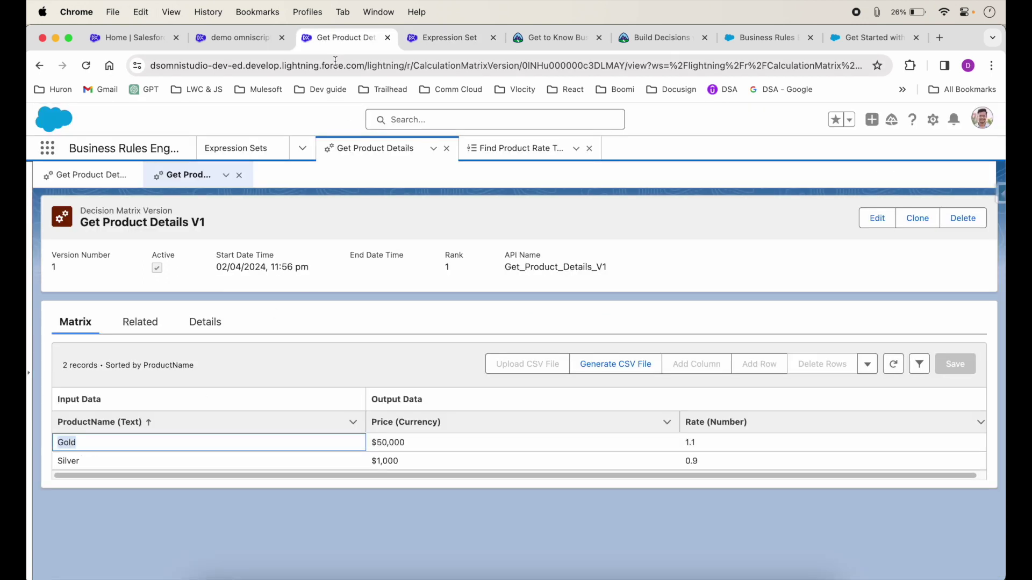
left_click(433, 33)
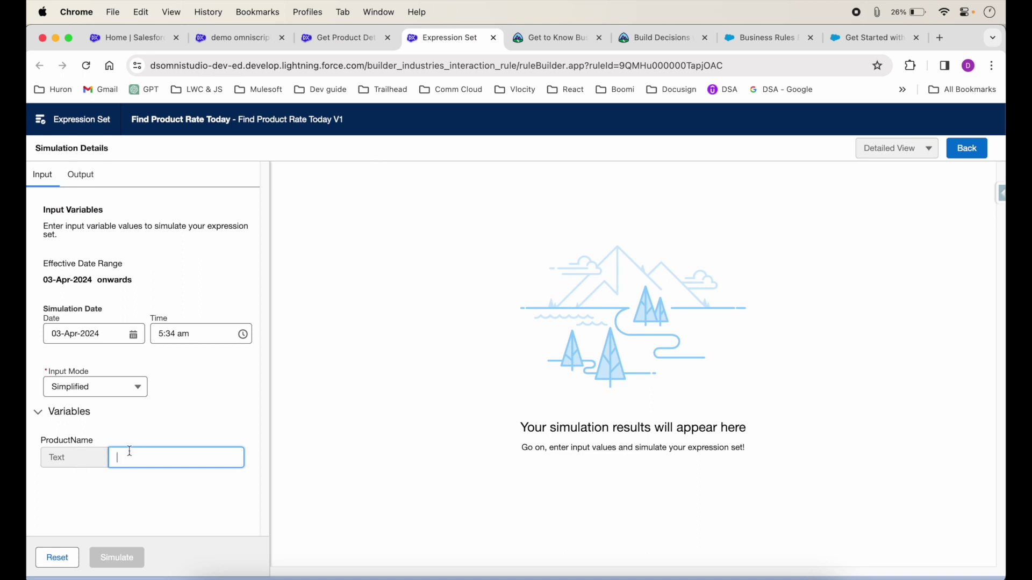
key("super+v")
left_click(167, 415)
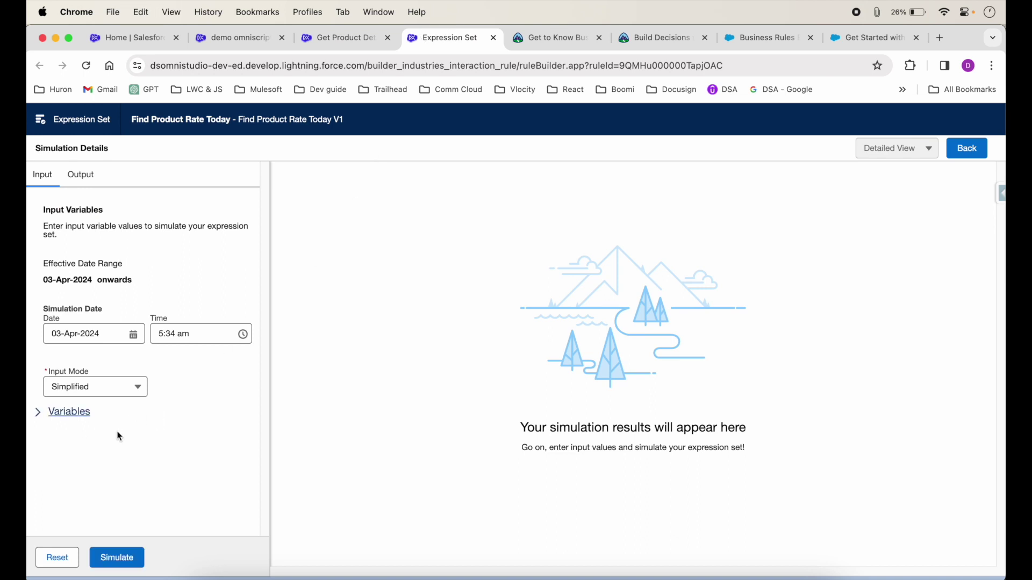
left_click(35, 412)
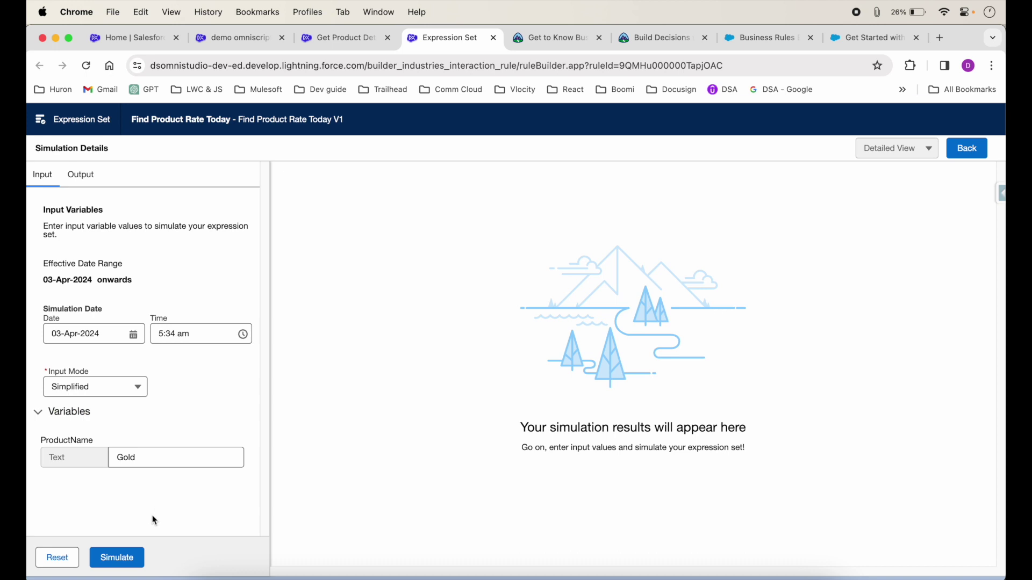
left_click(119, 556)
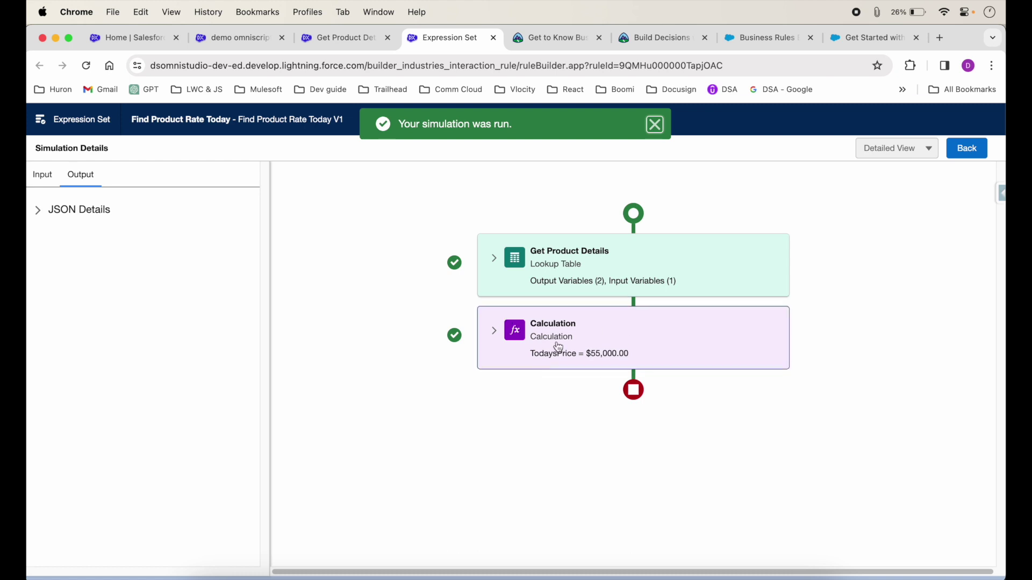
Step: Examine the lookup table's and calculation's inputs and outputs in the simulation results, and return to the builder
left_click(632, 356)
left_click(494, 258)
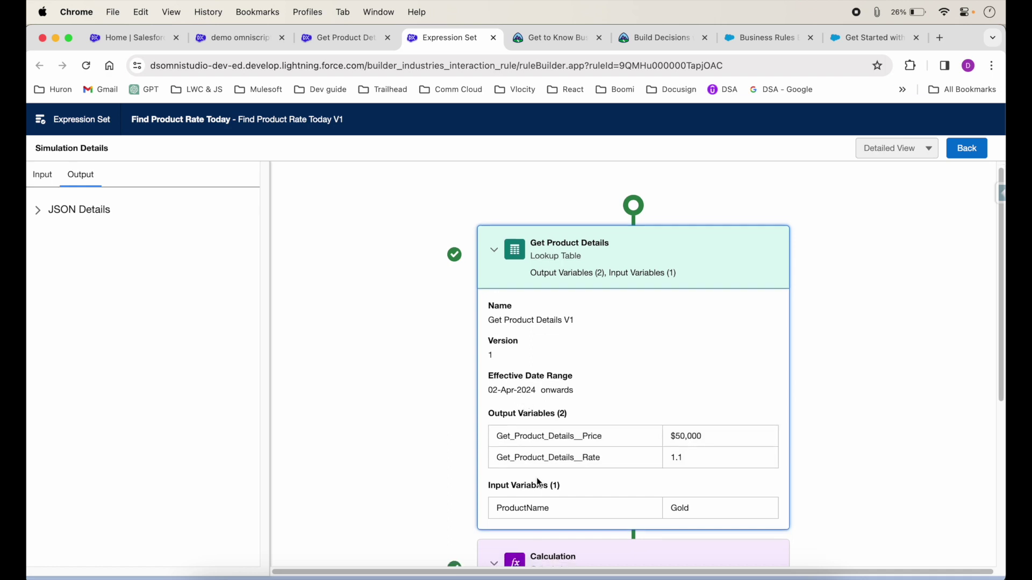
scroll(534, 430, "down", 4)
scroll(533, 423, "down", 1)
scroll(553, 338, "up", 1)
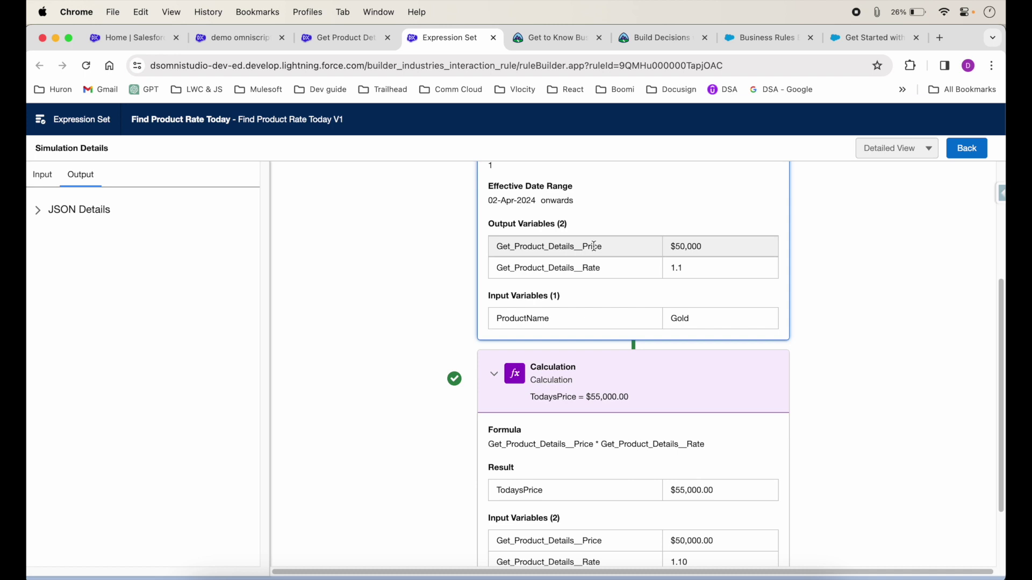
scroll(578, 446, "down", 3)
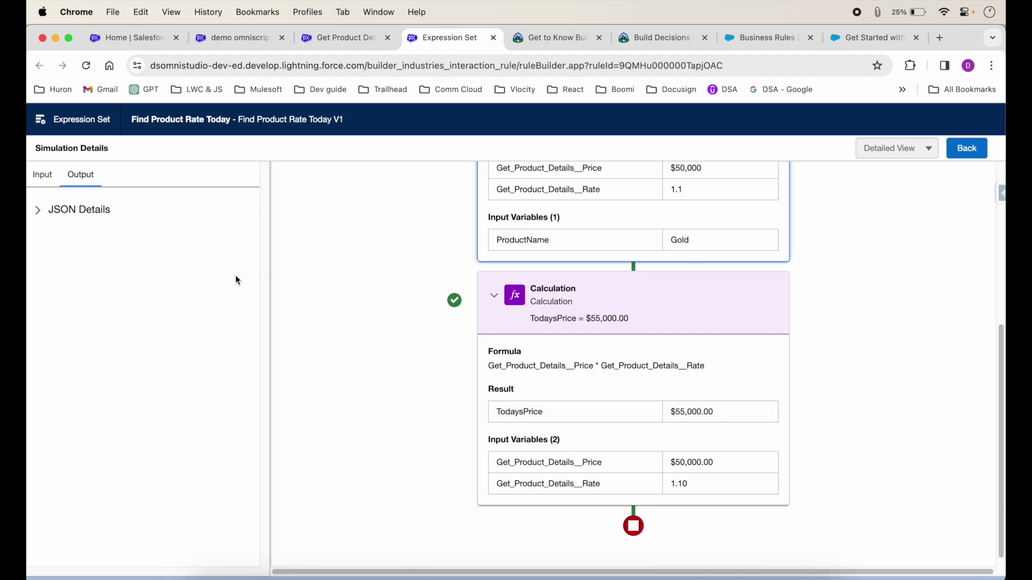
scroll(521, 376, "up", 5)
left_click(962, 149)
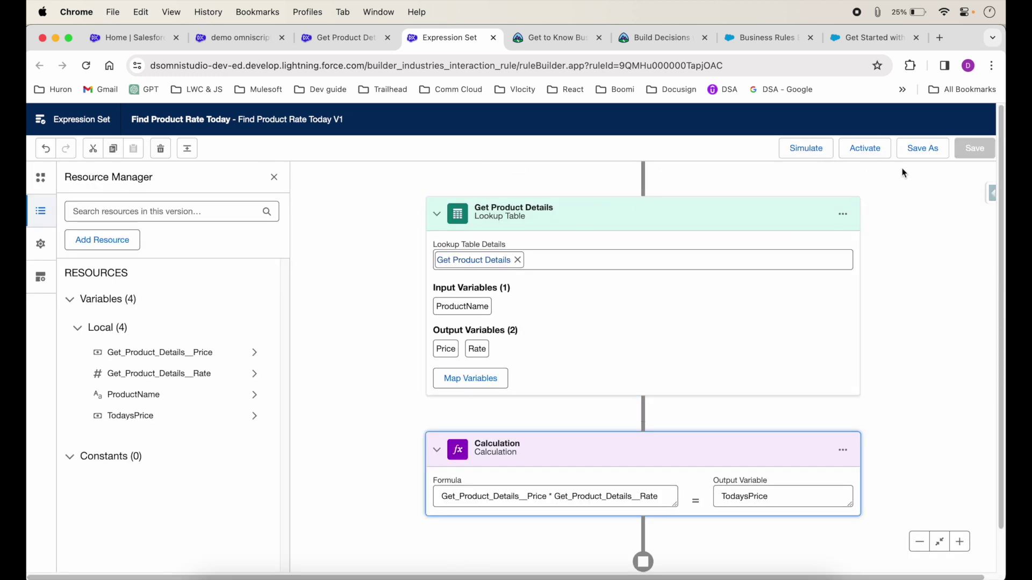
Step: Try to activate Find Product Rate Today V1, set its rank to 1 in the expression set properties, and save the version
left_click(867, 153)
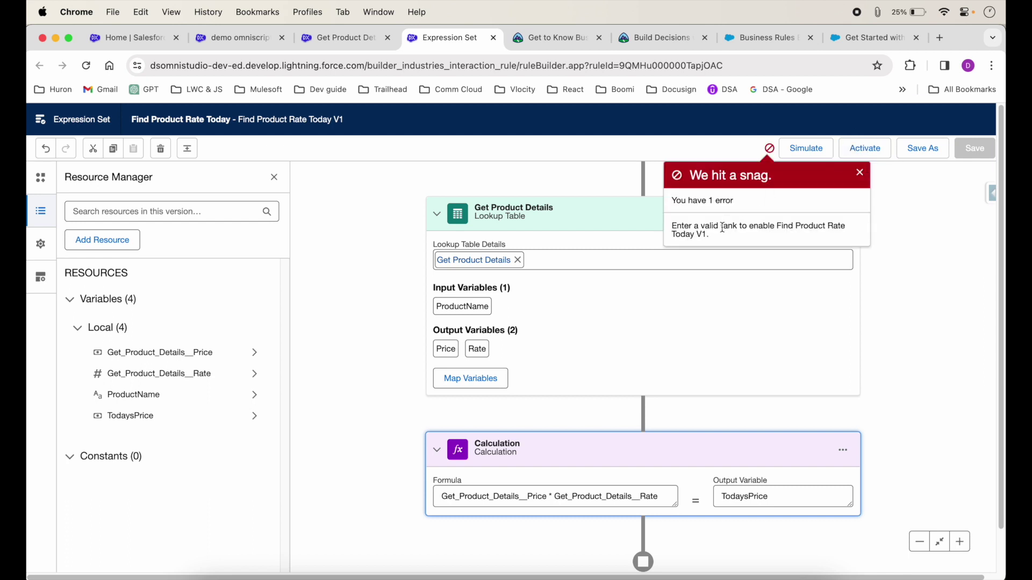
left_click(40, 244)
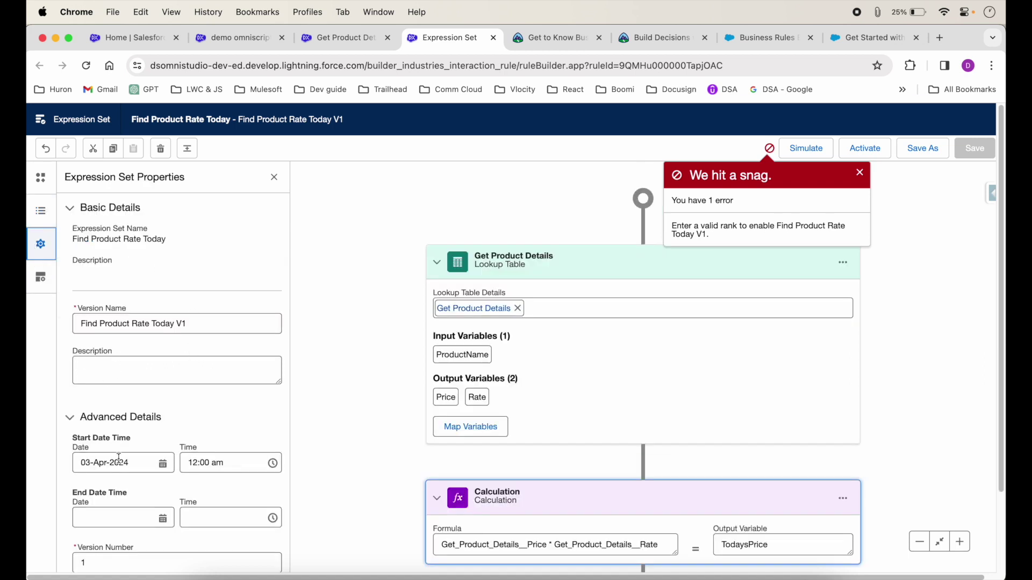
scroll(119, 457, "down", 3)
left_click(106, 509)
type("1")
left_click(679, 255)
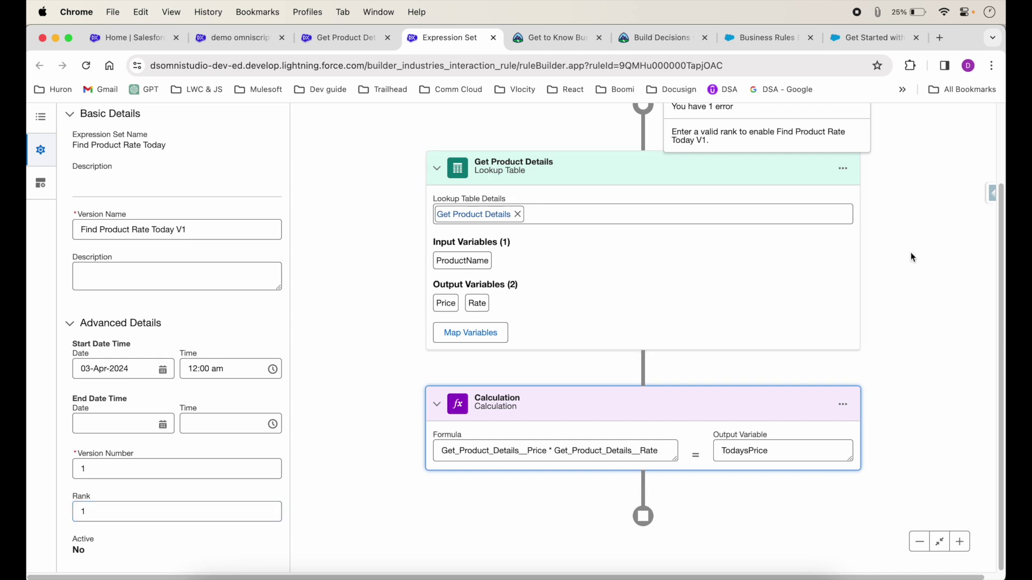
scroll(838, 289, "up", 3)
left_click(975, 147)
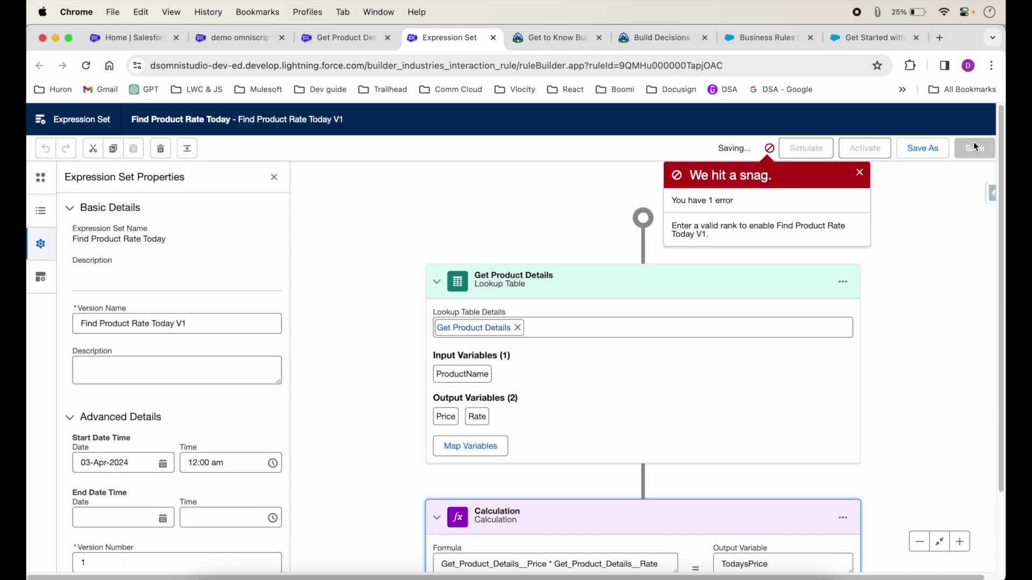
left_click(860, 174)
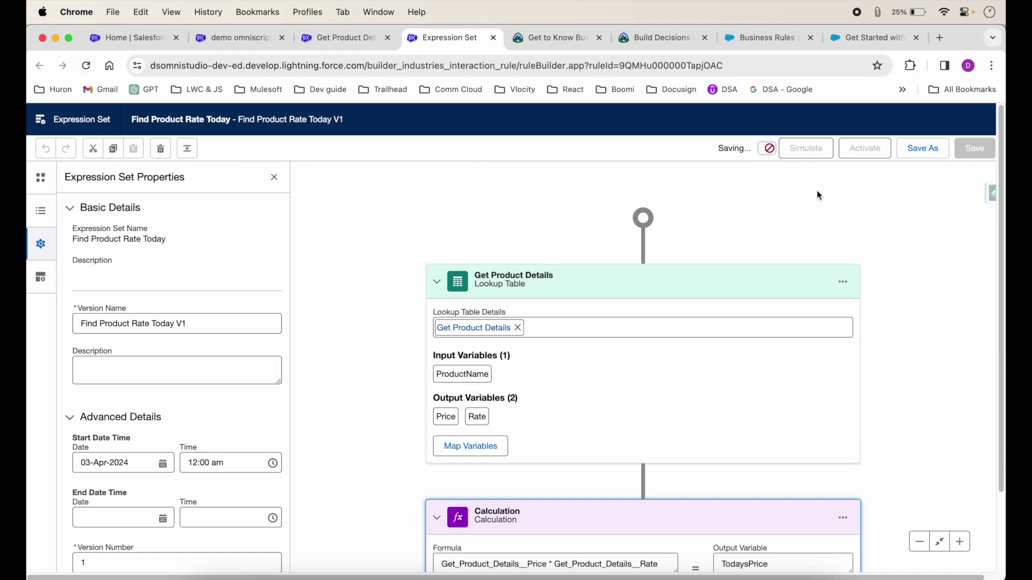
Step: Reload the stalled builder, reopen Find Product Rate Today V1 from its expression set record, and close the old builder page
left_click(86, 66)
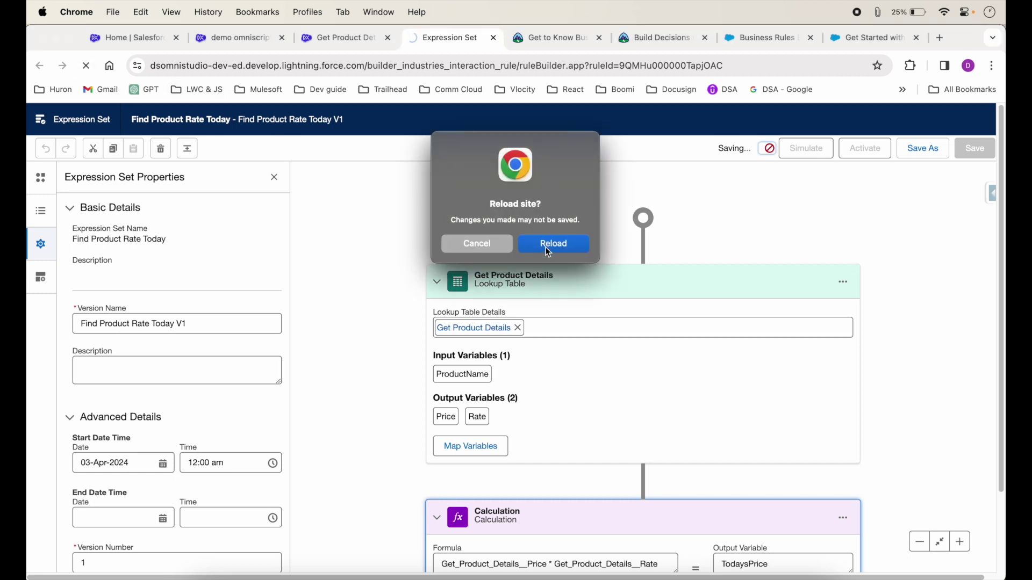
left_click(547, 247)
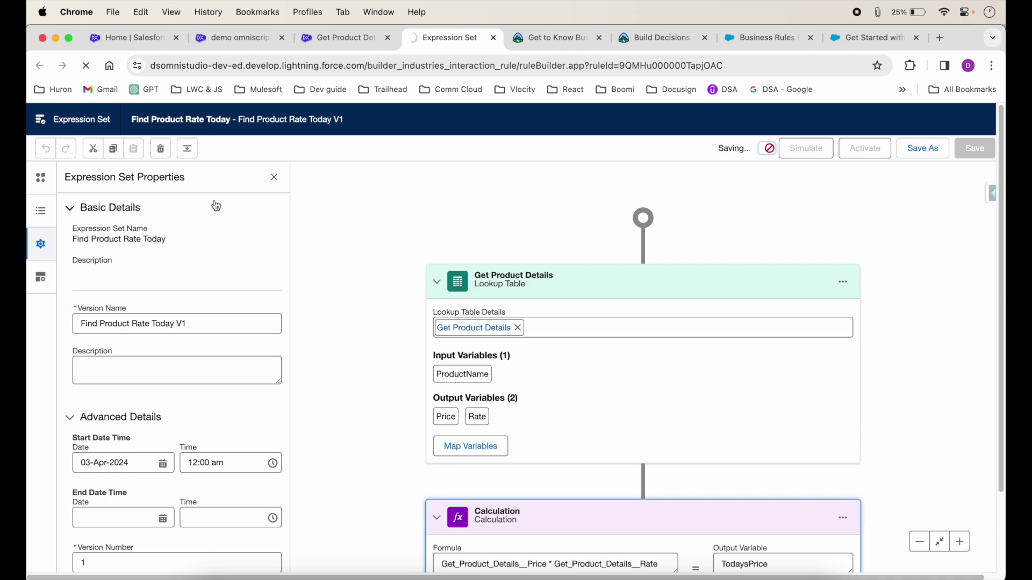
left_click(340, 39)
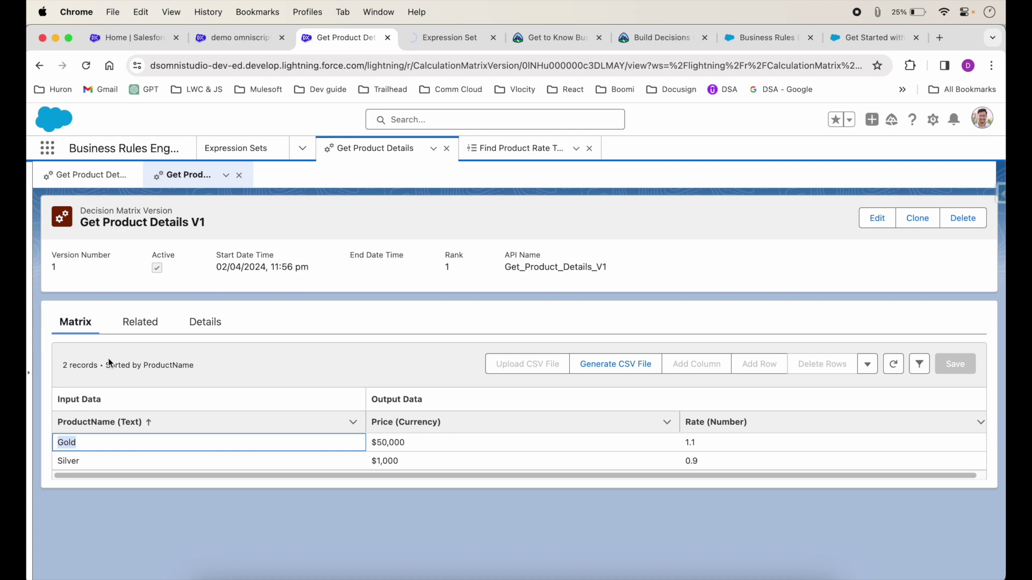
left_click(514, 153)
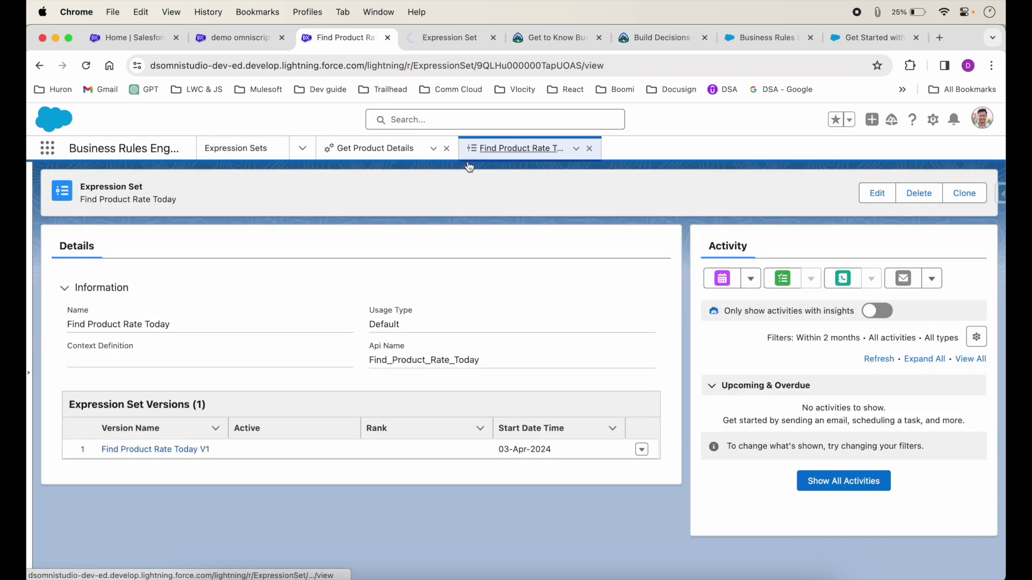
left_click(148, 450)
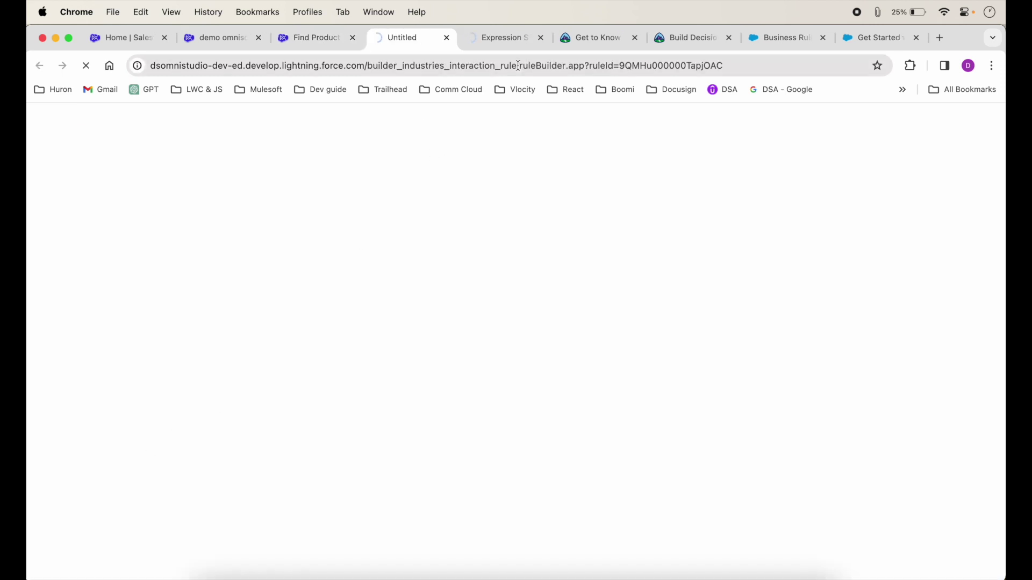
left_click(540, 38)
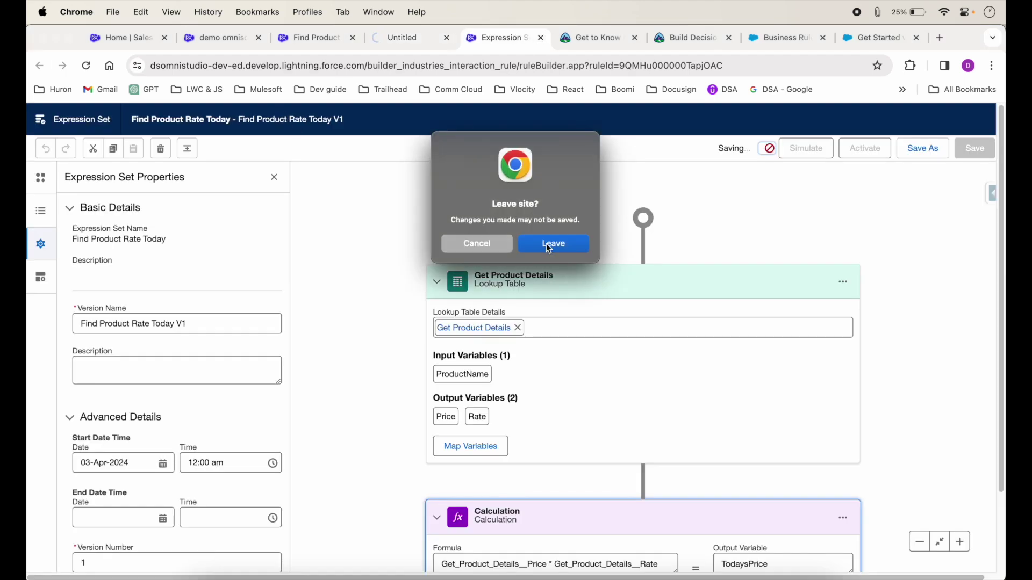
left_click(546, 242)
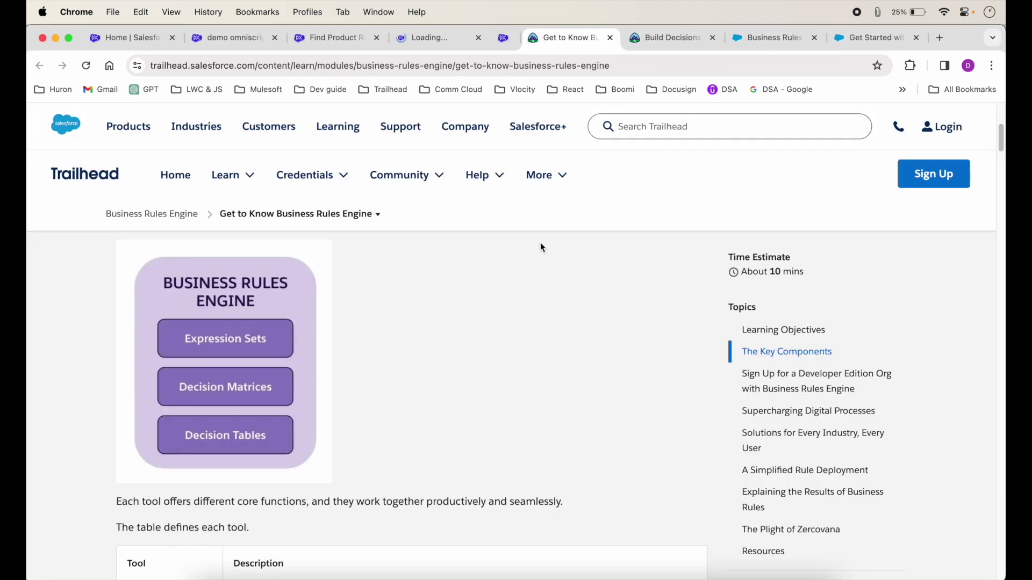
Step: Return to the expression set builder, review the expression set properties, and try to activate Find Product Rate Today V1 again
left_click(438, 37)
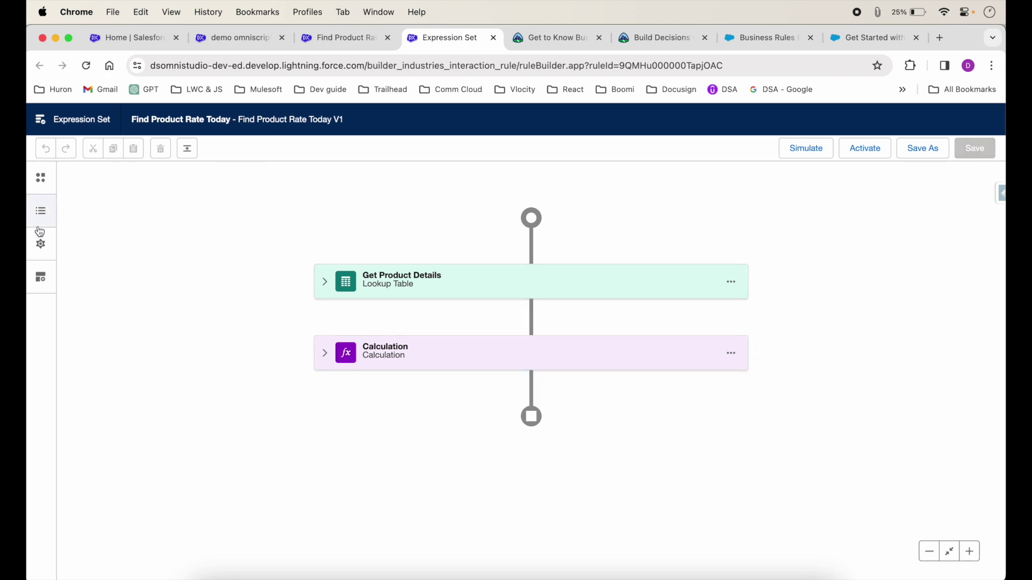
left_click(40, 245)
scroll(129, 482, "down", 3)
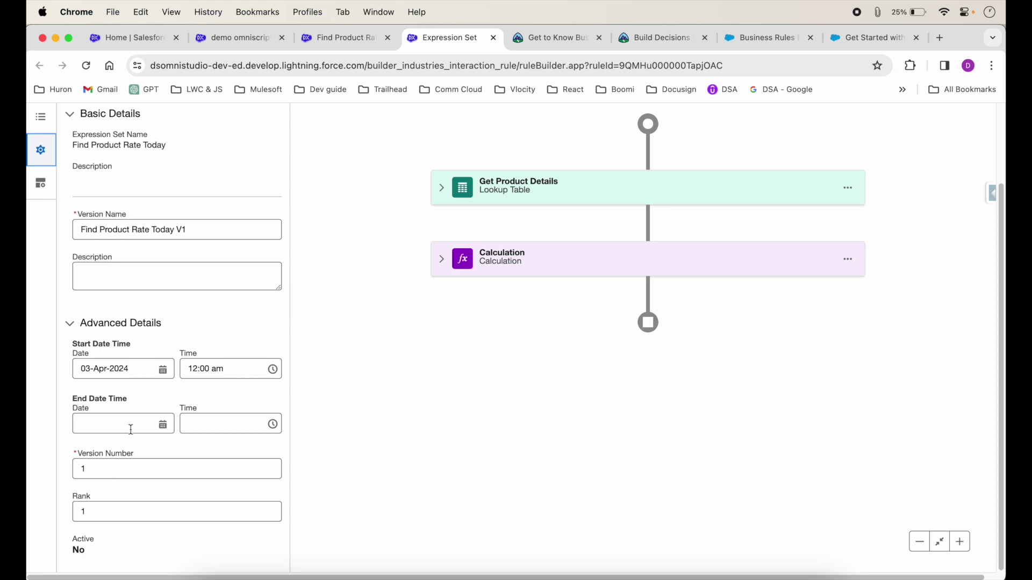
scroll(230, 342, "up", 3)
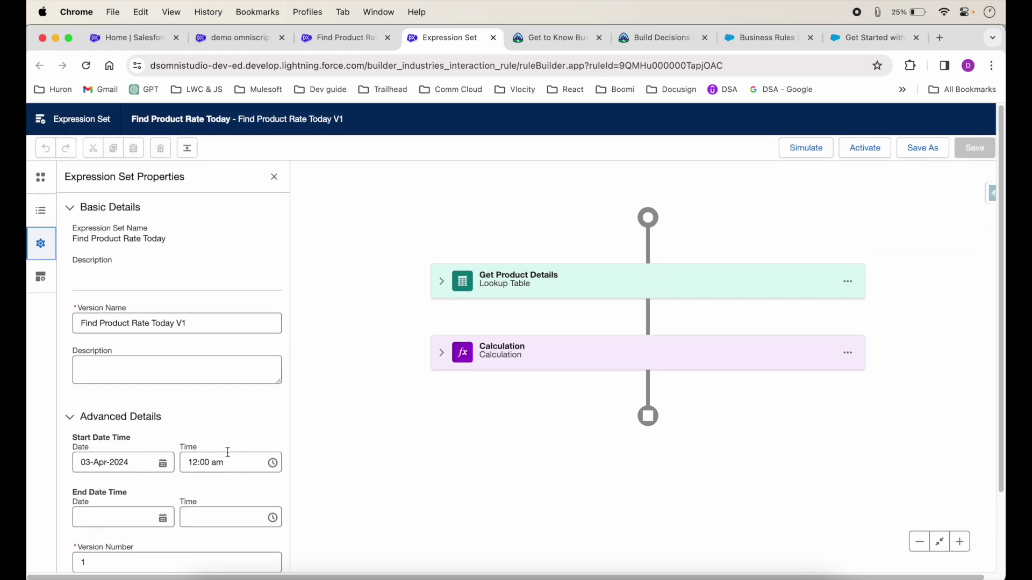
left_click(874, 154)
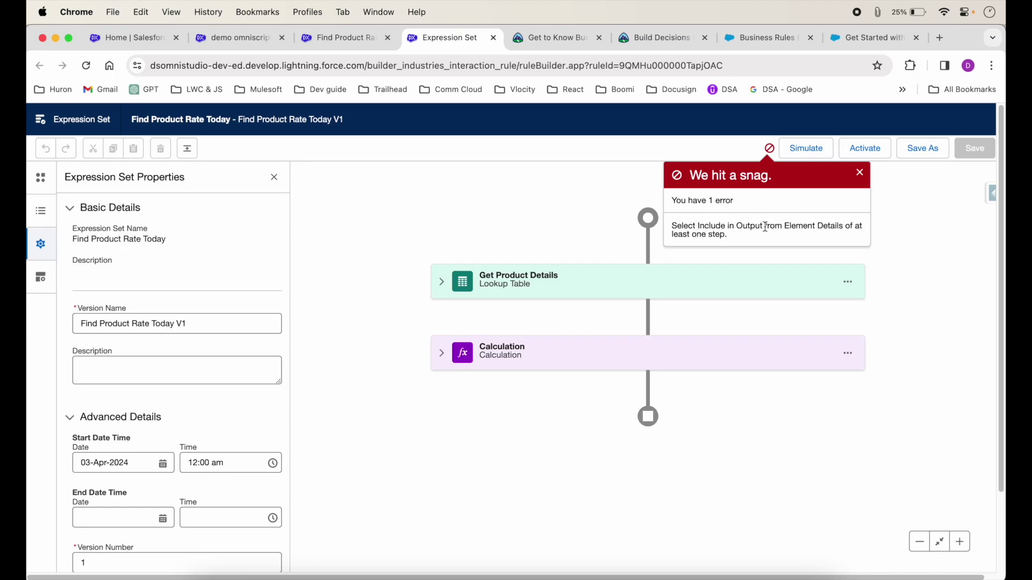
Step: Enable Include in Output in the element details of the Calculation step
left_click(444, 357)
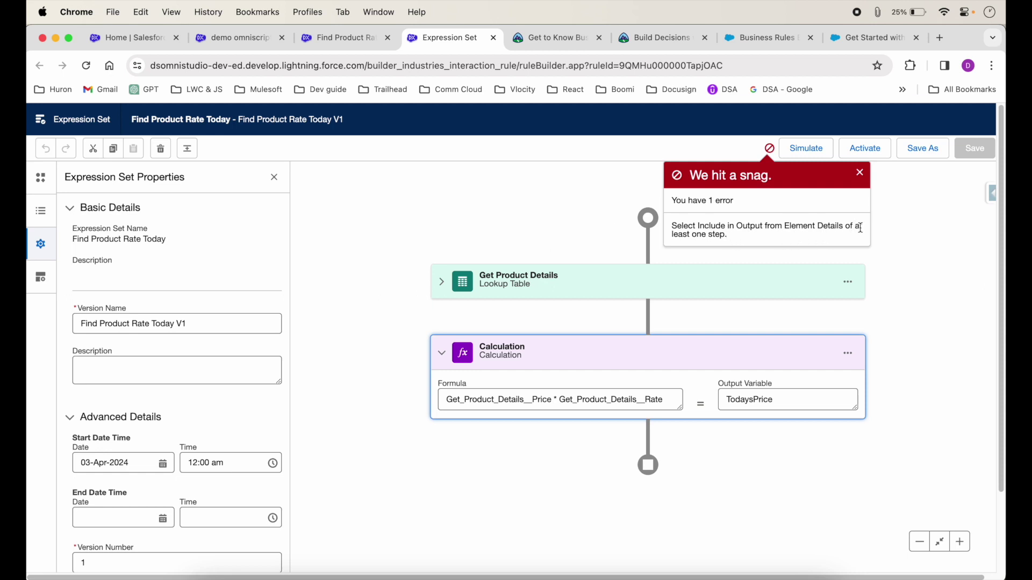
left_click(602, 282)
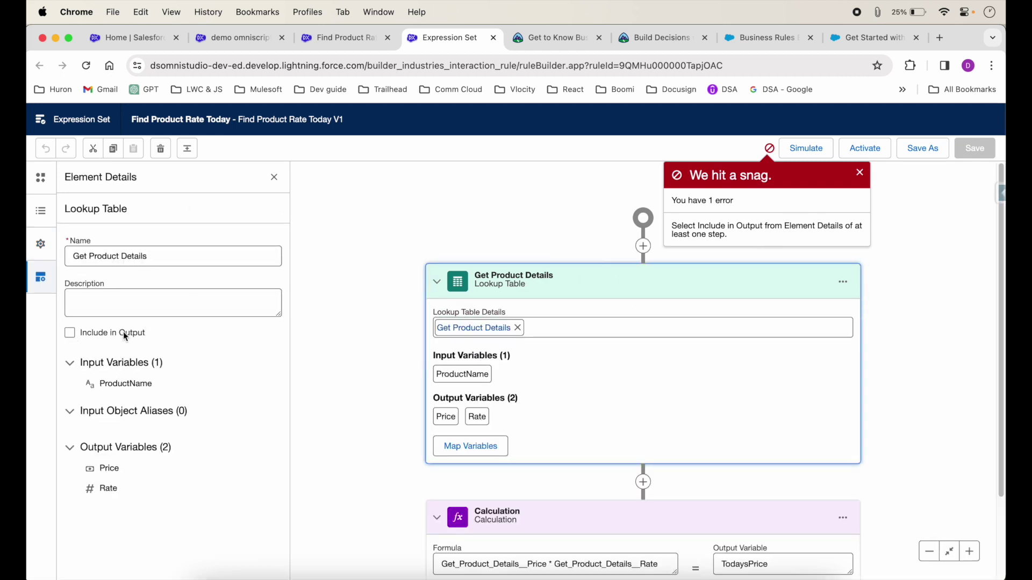
left_click_drag(560, 448, 548, 344)
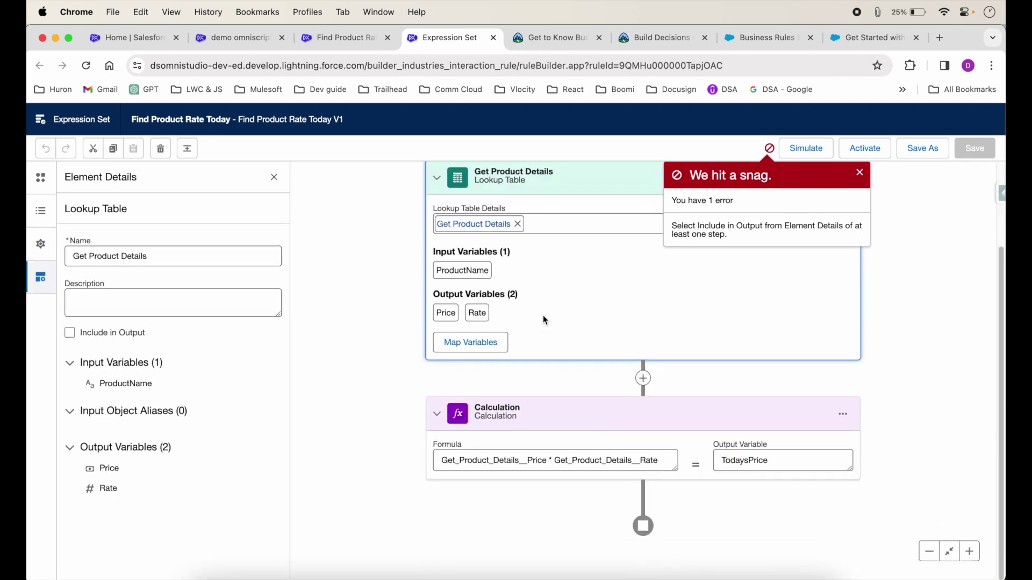
left_click(548, 418)
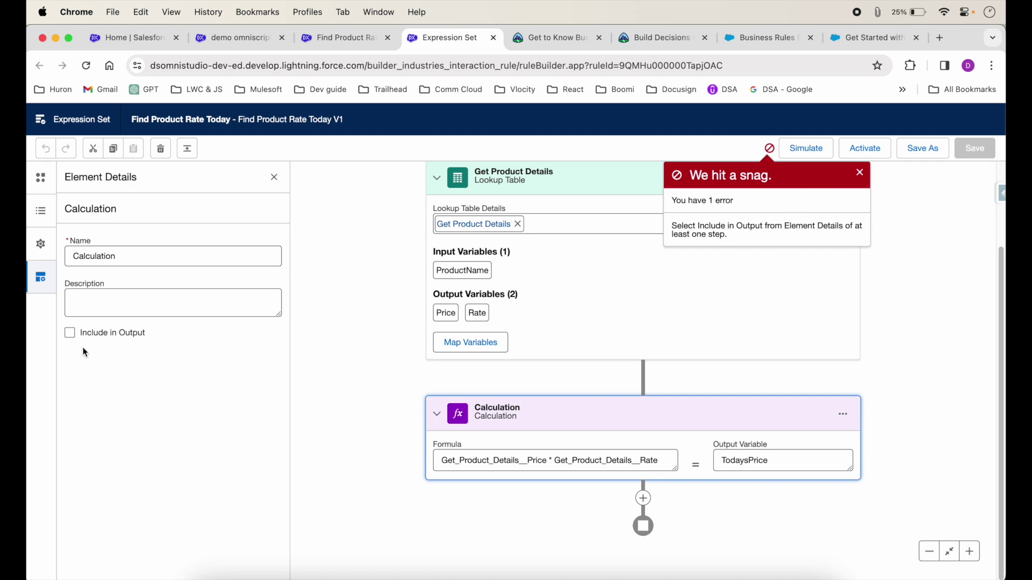
left_click(69, 333)
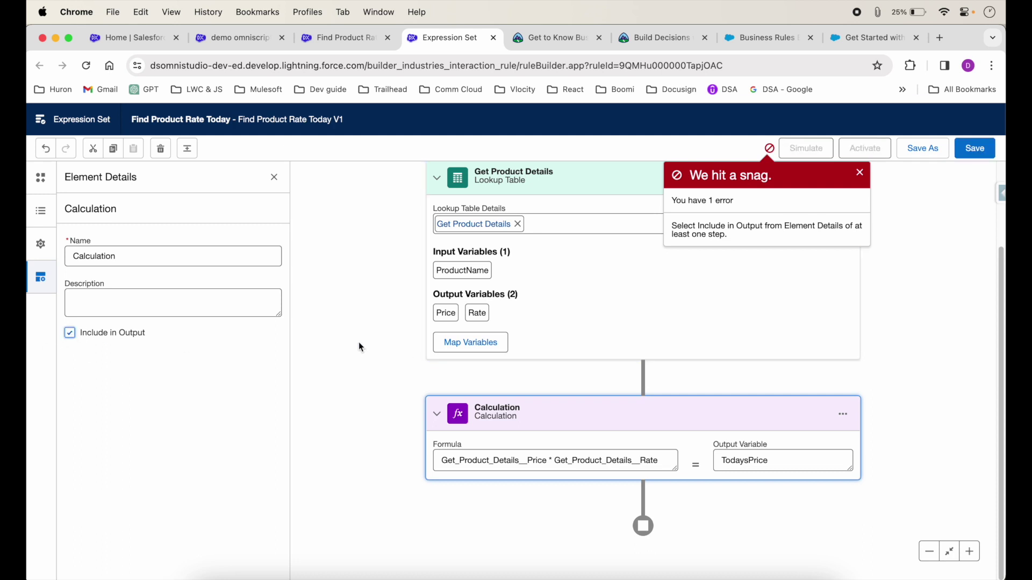
Step: Dismiss the error, save the expression set version, and activate Find Product Rate Today V1
left_click(860, 171)
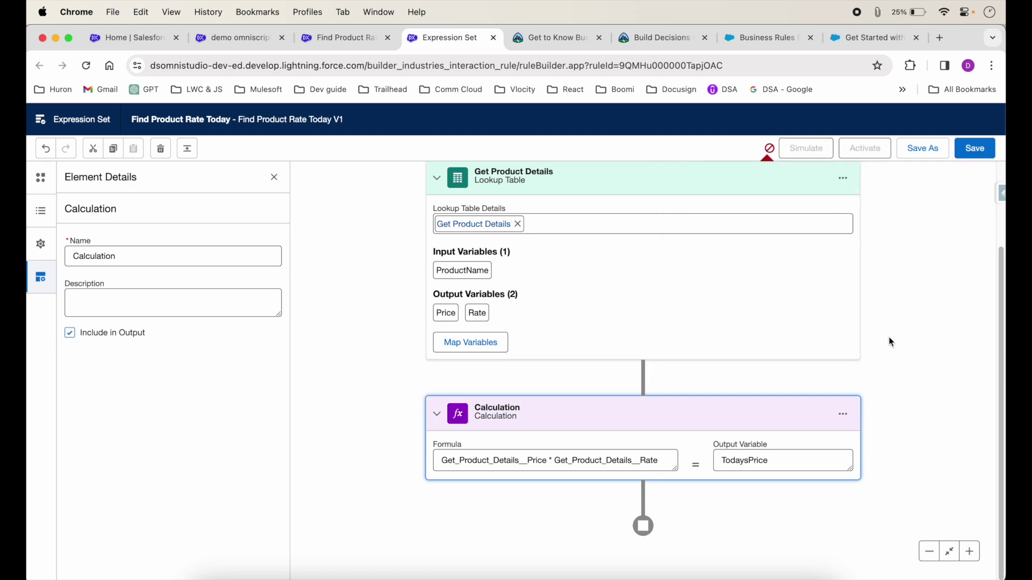
scroll(899, 328, "up", 3)
left_click(975, 150)
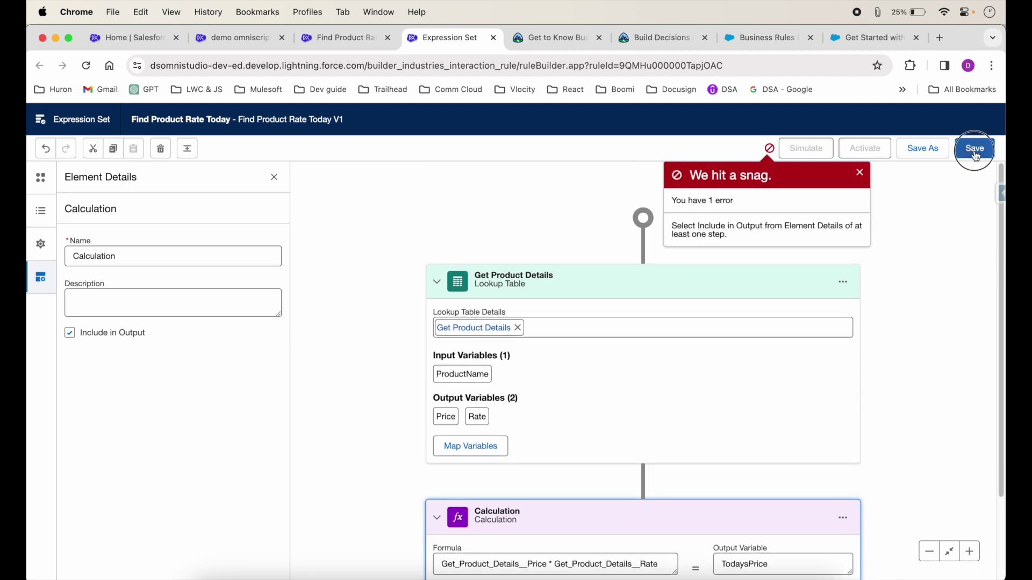
left_click(858, 173)
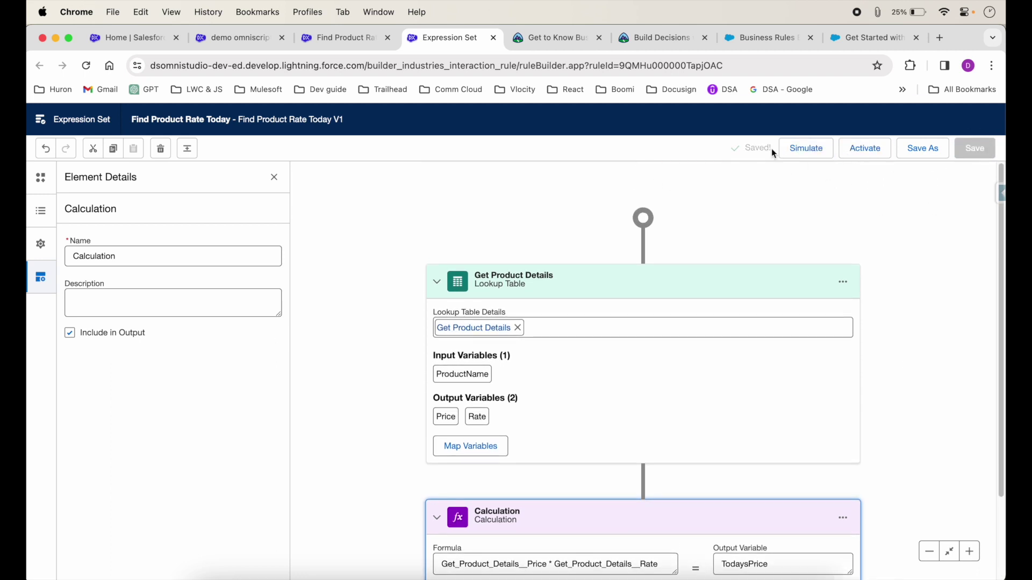
left_click(860, 150)
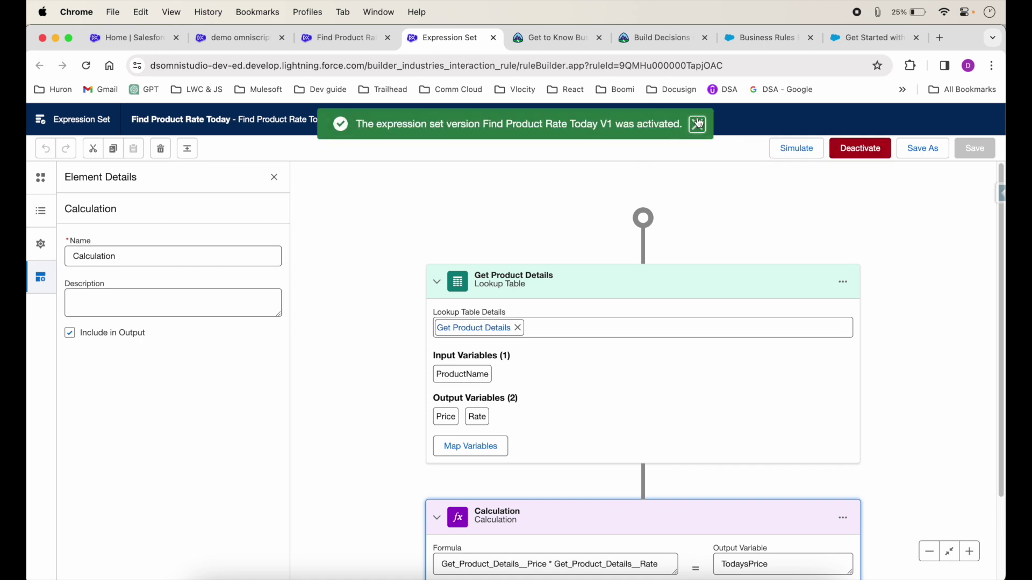
left_click(698, 125)
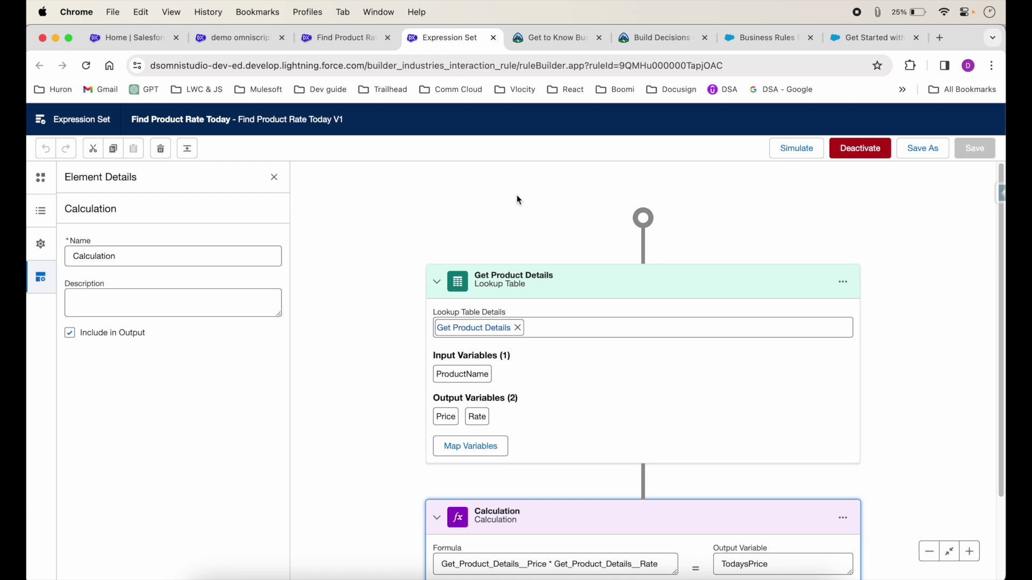
Step: Go to the OmniStudio app and close its two old record tabs to return to the OmniScripts list
left_click(332, 39)
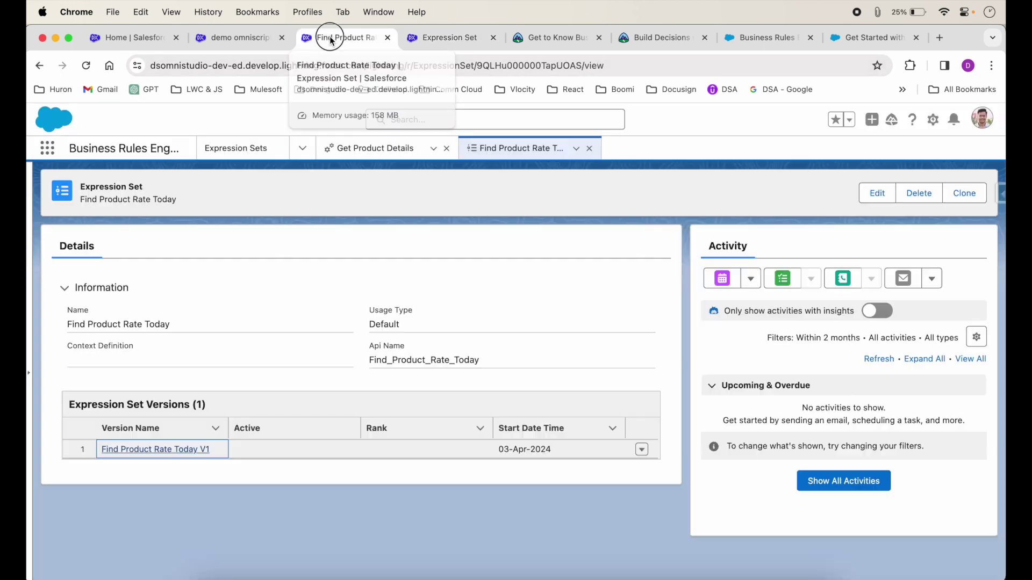
left_click(244, 39)
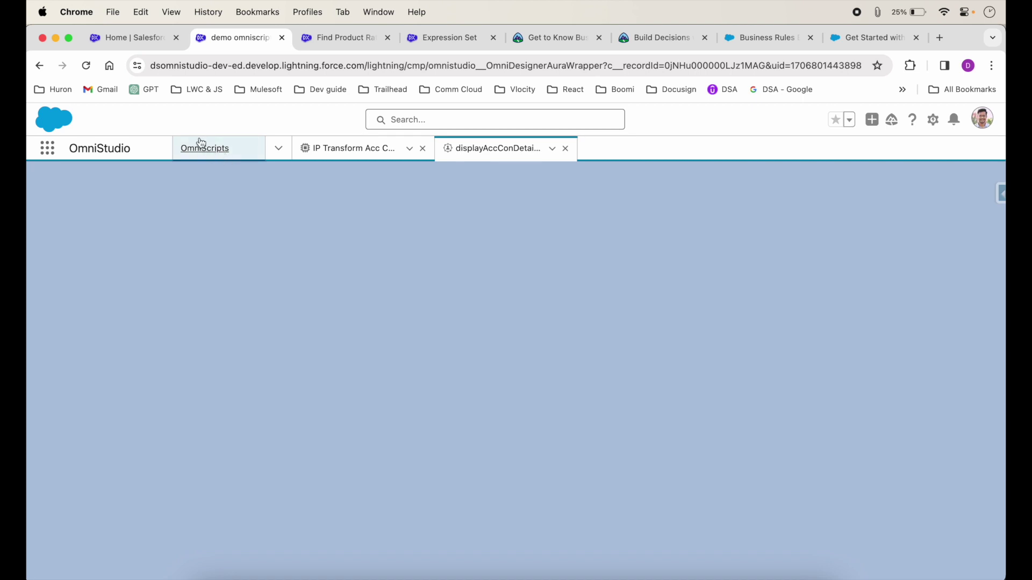
left_click(422, 148)
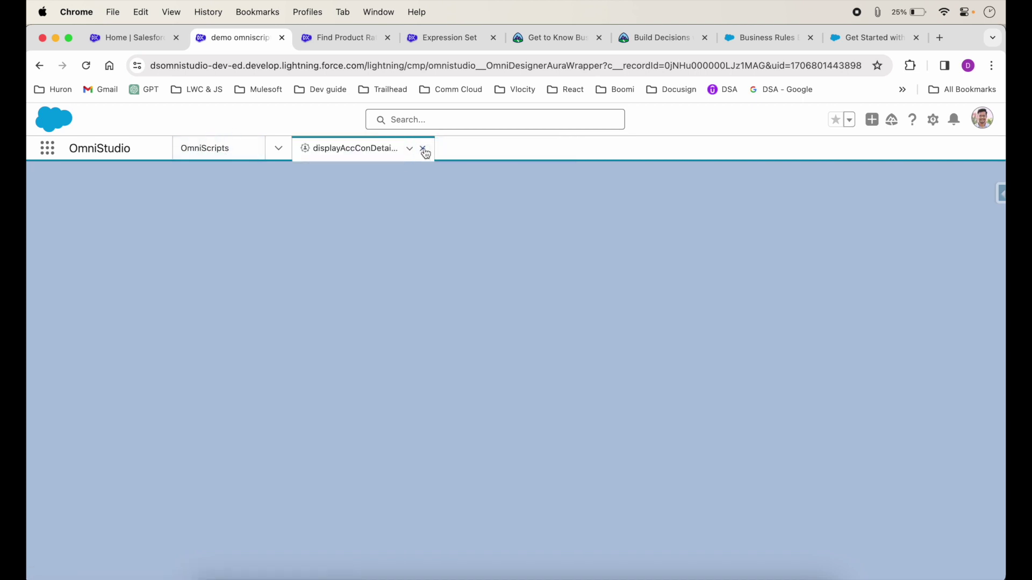
left_click(423, 149)
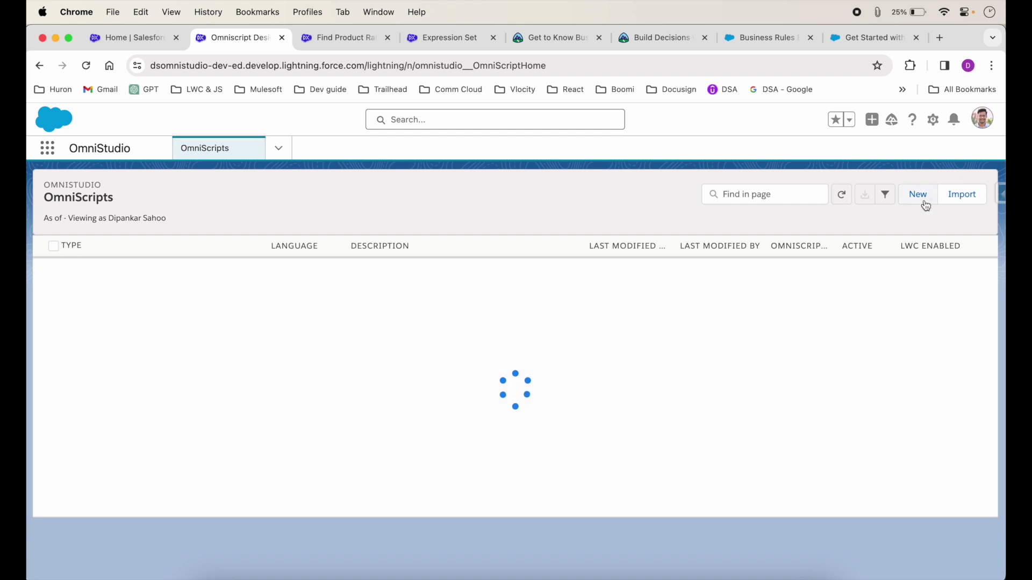
Step: Start a new OmniScript named DemoBusinessRulesEngine and choose the existing type demo
left_click(924, 202)
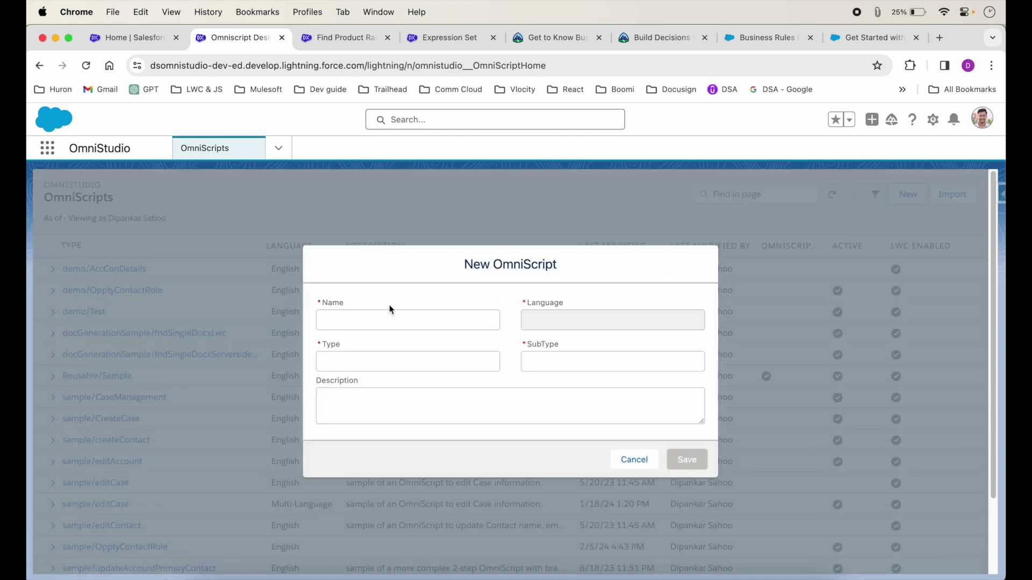
left_click(342, 321)
type("DemoBusinessRulesEngine")
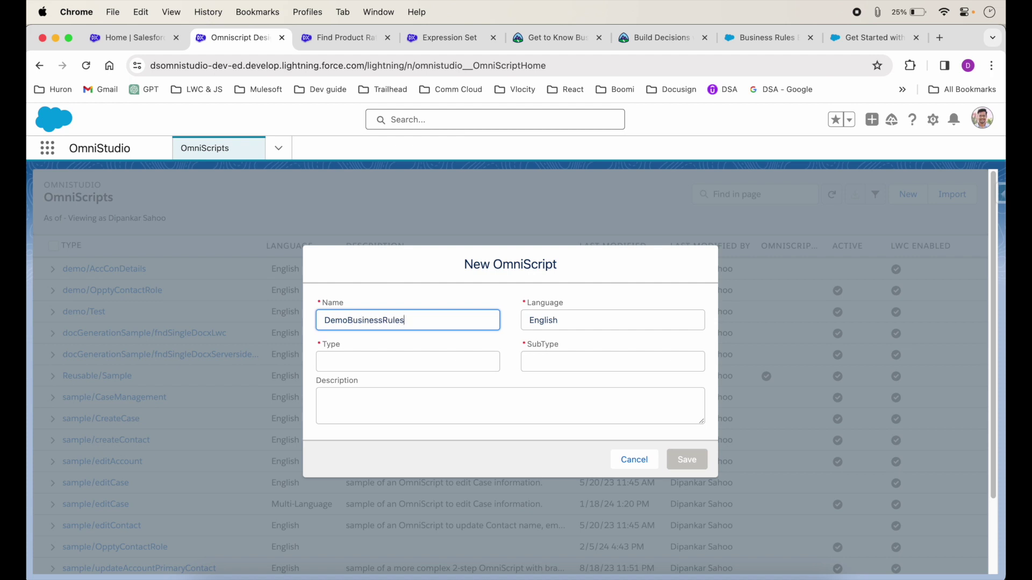
left_click(404, 360)
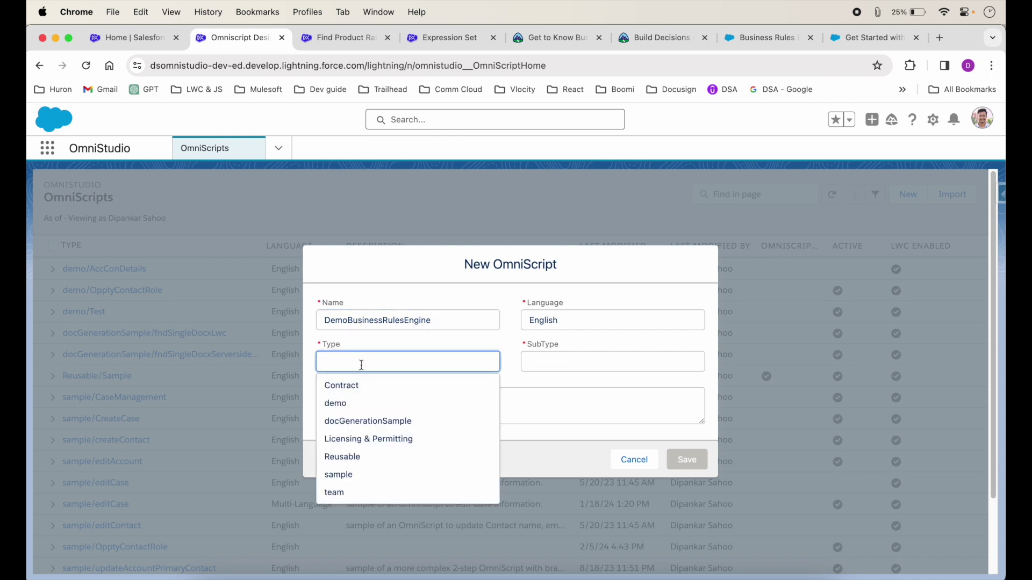
type("Demo")
left_click(364, 388)
mouse_move(353, 320)
left_mouse_down()
mouse_move(449, 317)
mouse_move(350, 324)
left_mouse_up()
Step: Set the subtype to BusinessRulesEngine, change the name to demoBusinessRulesEngine, and save the new OmniScript
left_click(553, 359)
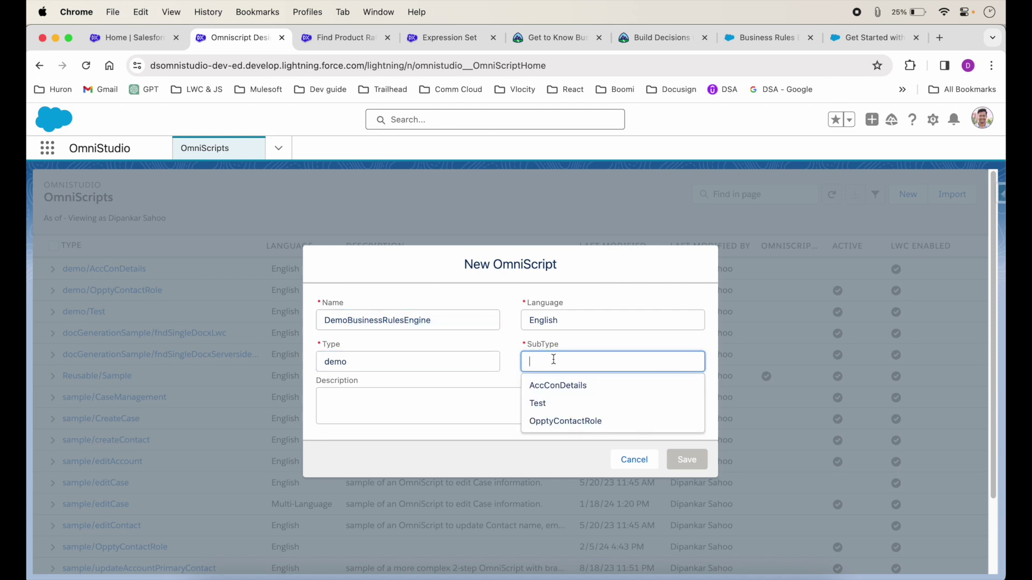
type("BusinessRulesEngine")
left_click(329, 321)
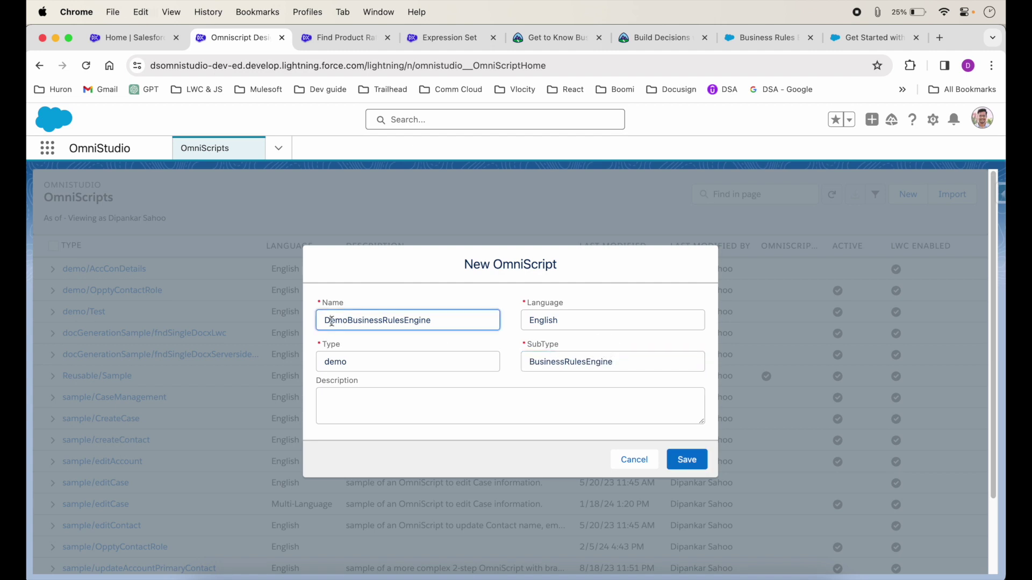
key("BackSpace")
type("d")
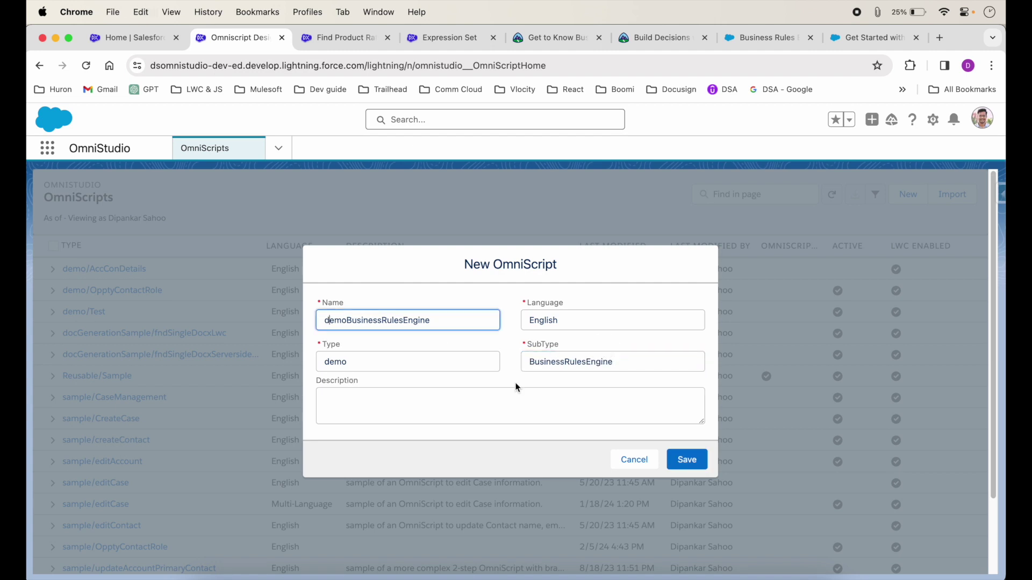
left_click(693, 458)
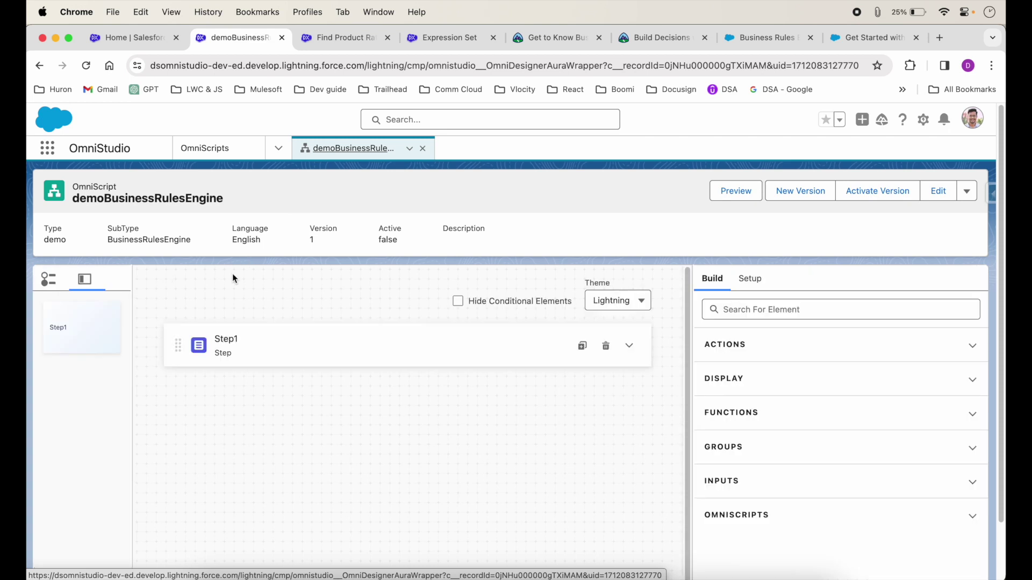
Step: Expand Step1 and add a Select input element inside it
left_click(630, 345)
left_click(723, 314)
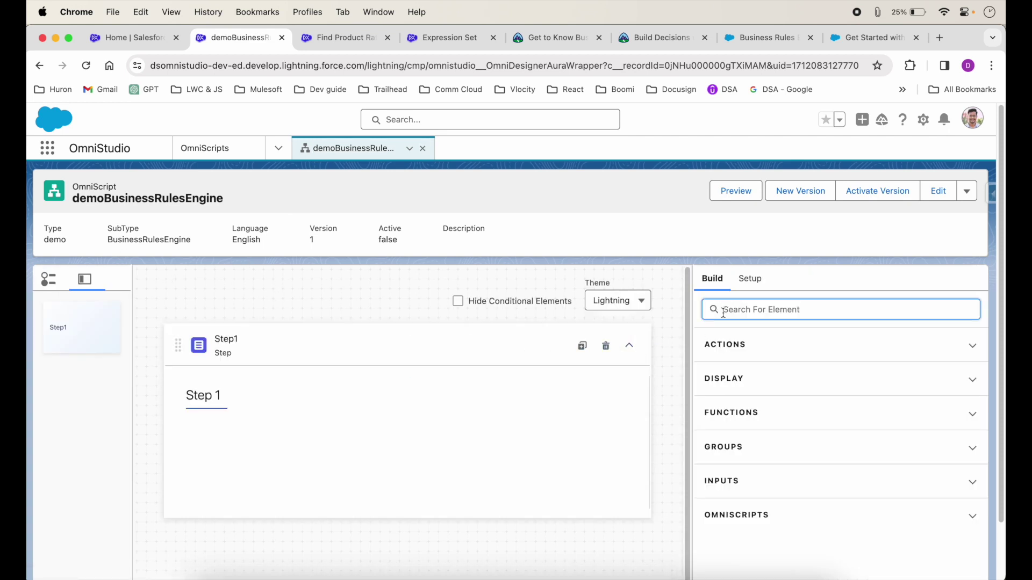
type("Sele")
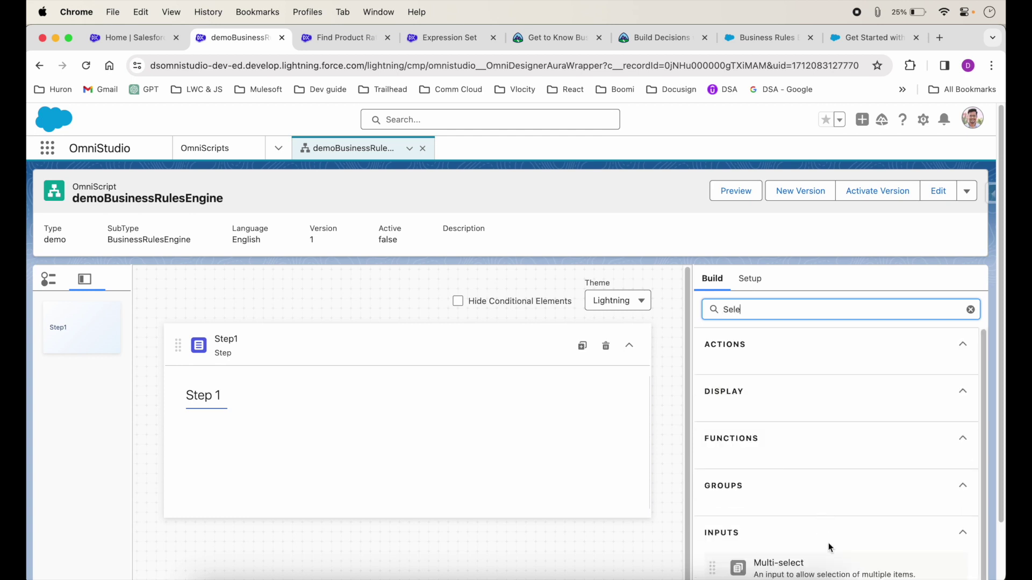
scroll(822, 532, "down", 2)
left_click_drag(822, 535, 311, 403)
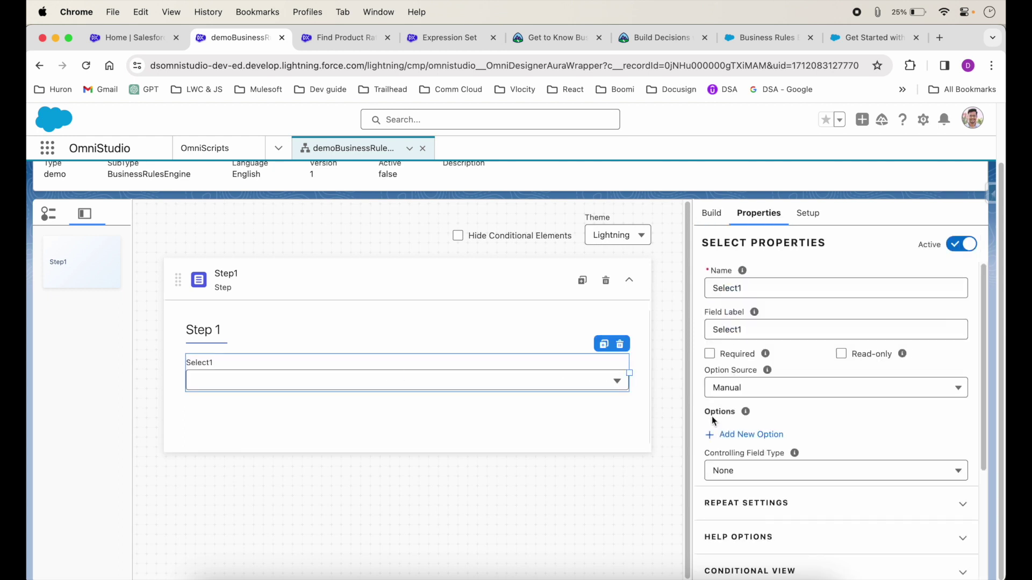
Step: Name the Select element ProductName after the lookup table's input variable in the expression set, and set its field label to Product Name
left_click(466, 38)
left_click_drag(467, 40, 353, 39)
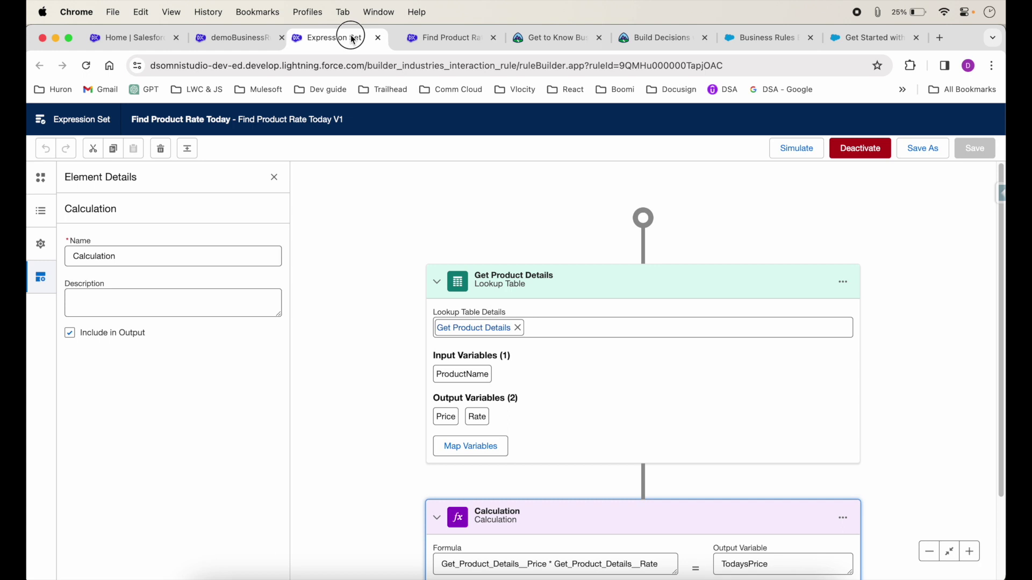
left_click(445, 307)
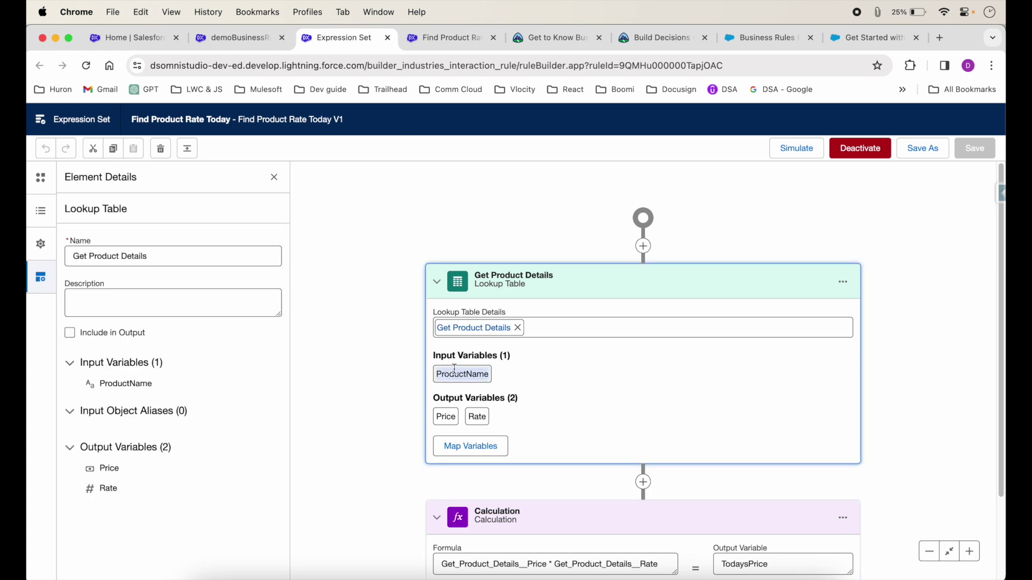
left_click(240, 39)
double_click(717, 285)
type("ProductName")
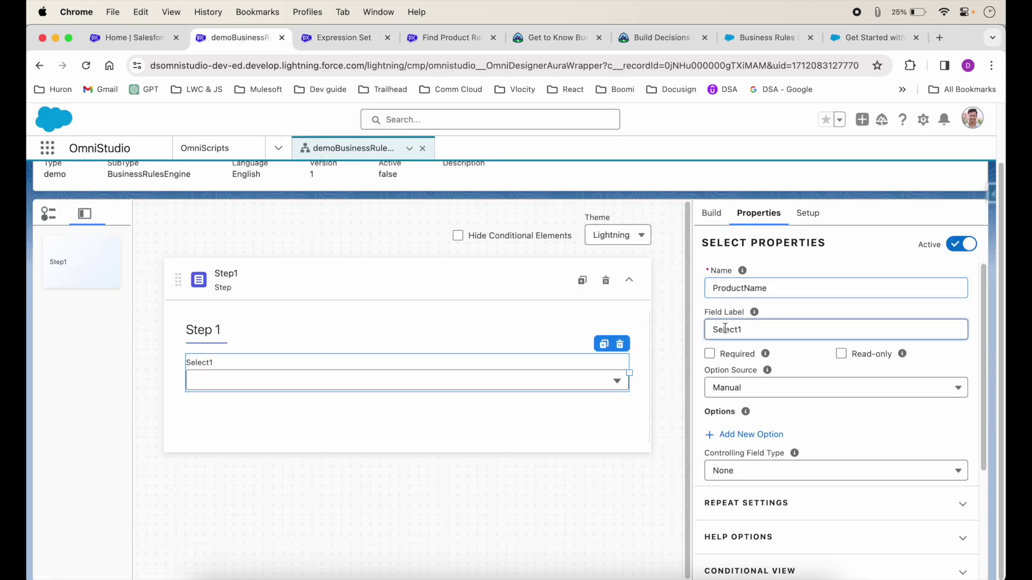
double_click(726, 329)
type("ProductName")
left_click(739, 329)
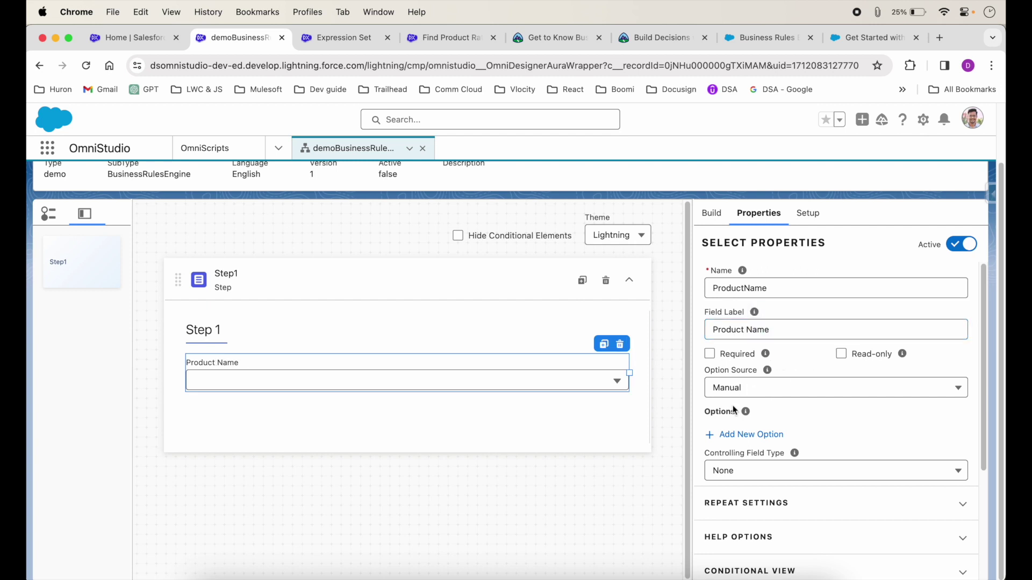
Step: Add a manual option to the Product Name select with value Gold and label GOLD, saving it with a new blank option ready
left_click(722, 436)
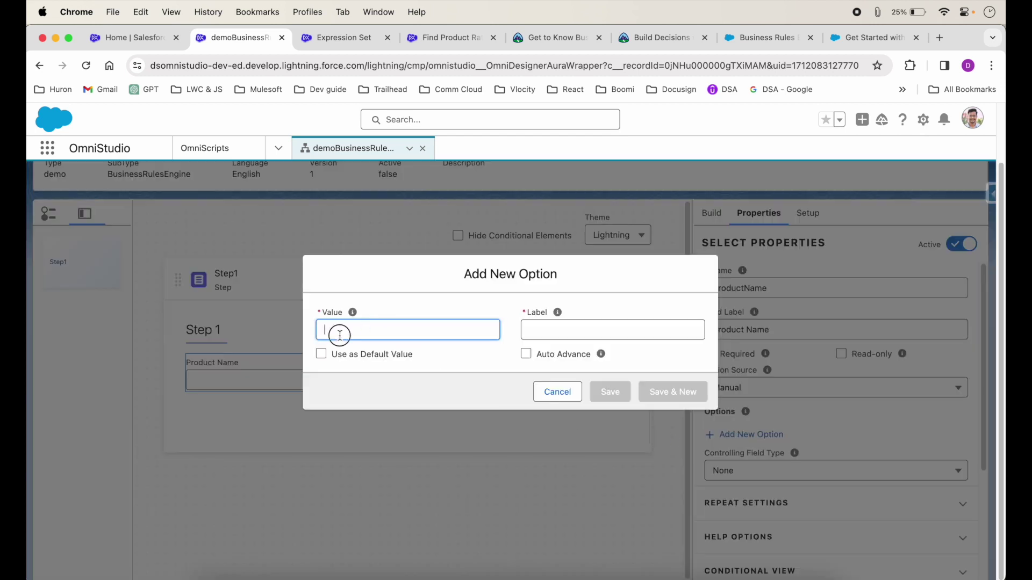
type("Go")
left_click(546, 330)
type("GOLD")
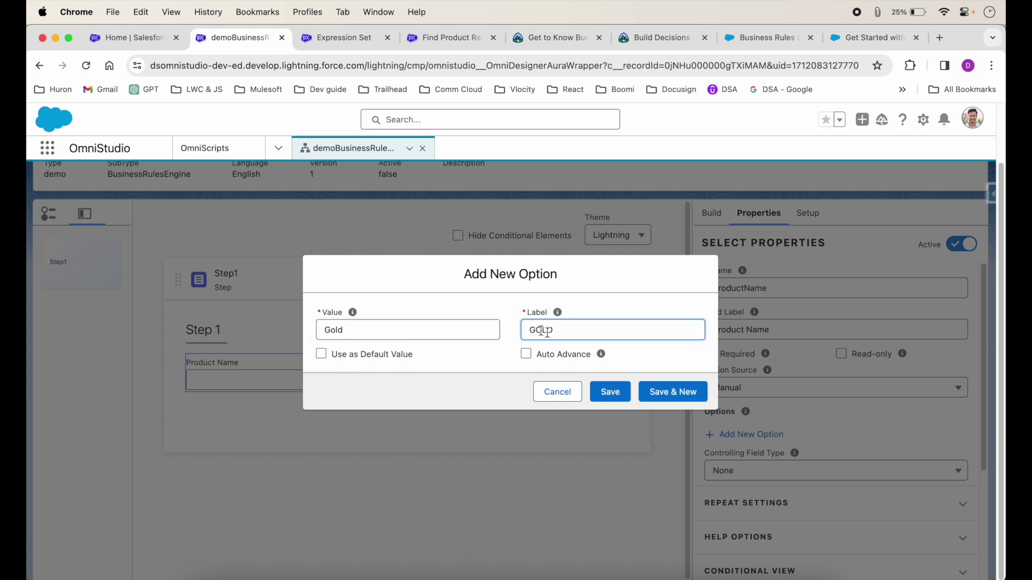
left_click(671, 392)
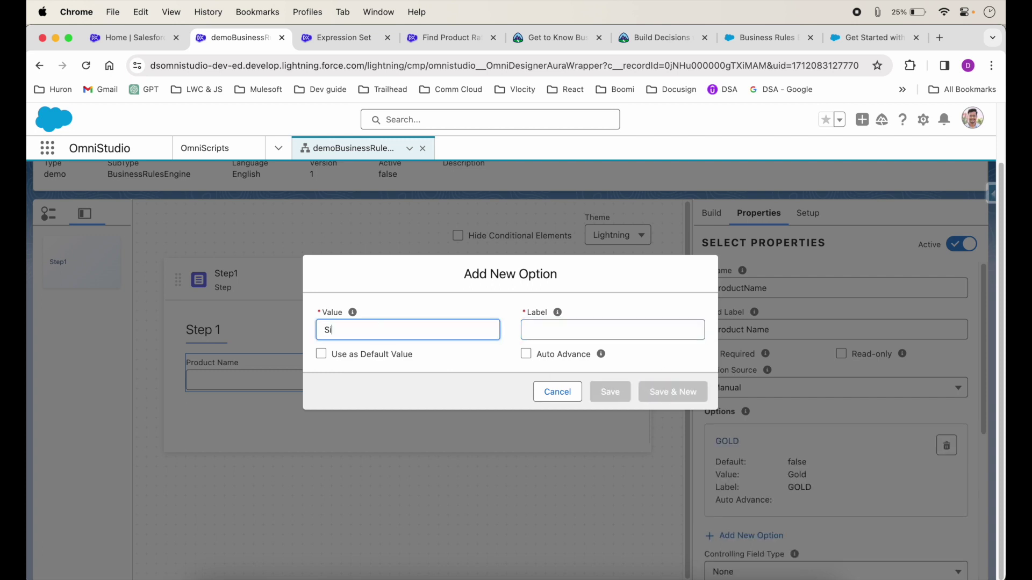
Step: Complete the second Product Name option with value Silver and label SILVER, and save it
left_click(538, 320)
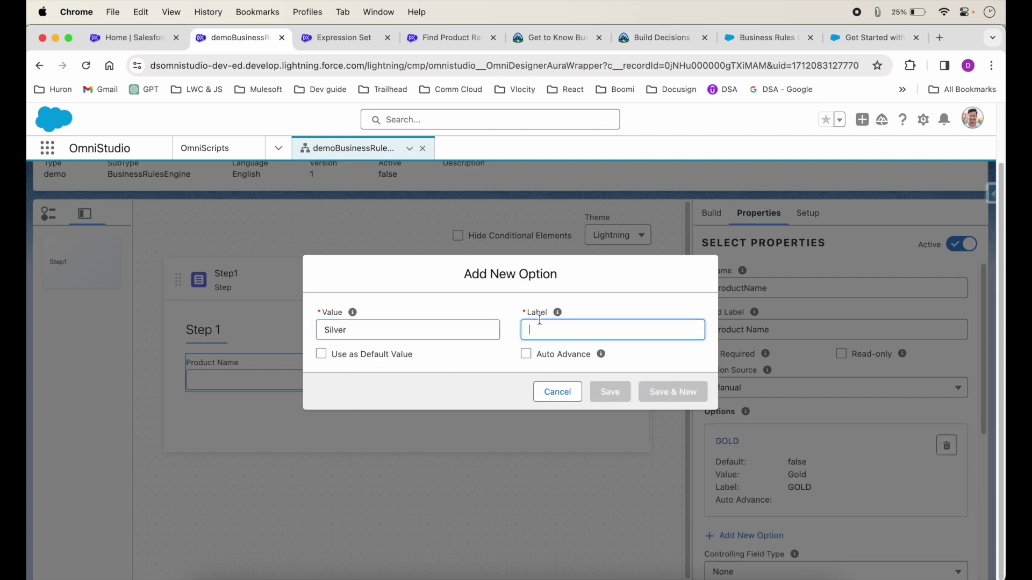
type("SILVER")
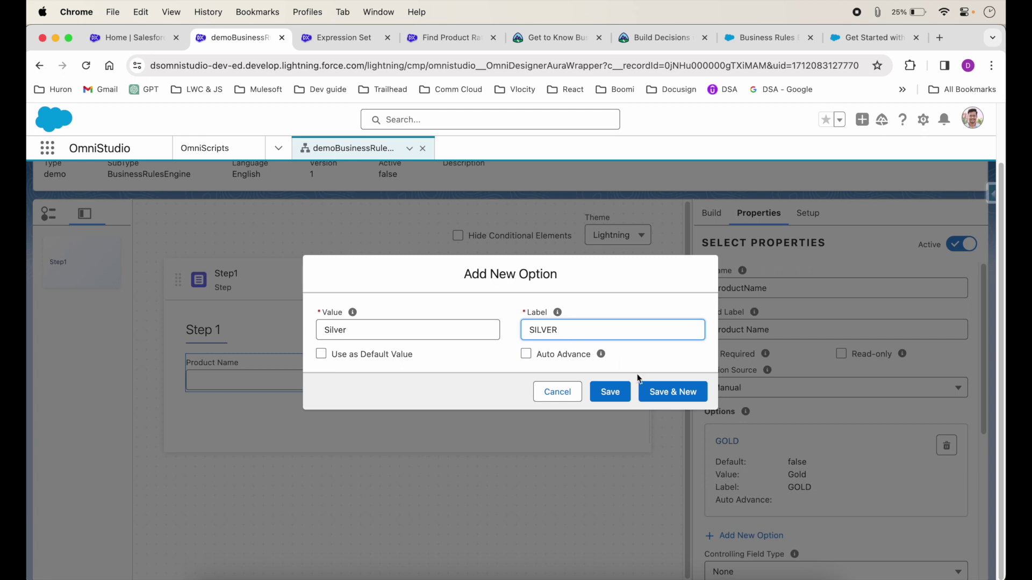
left_click(610, 391)
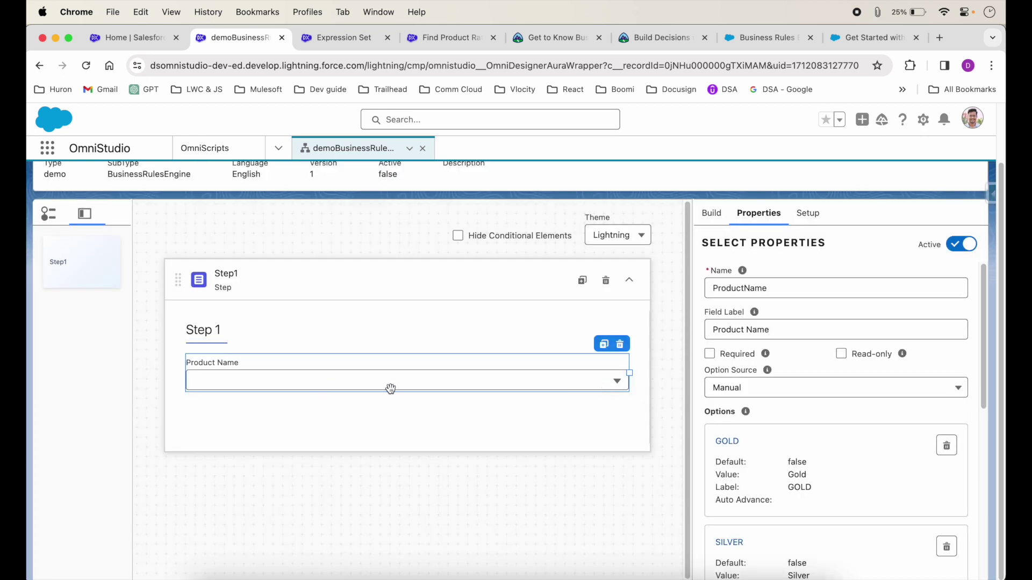
Step: Find the Expression Set Action element and add it below the Product Name select in Step1
left_click(712, 213)
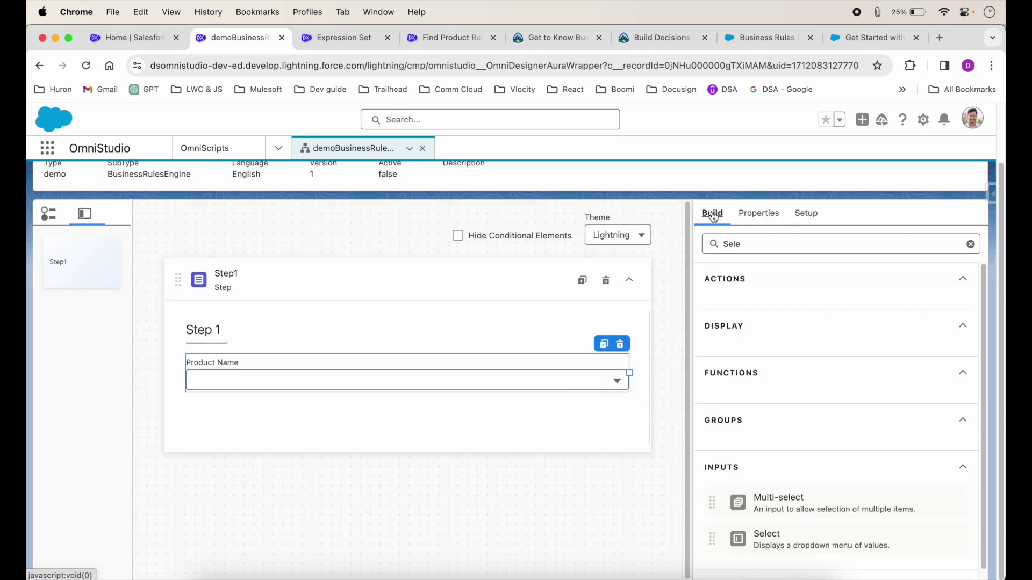
double_click(776, 245)
type("Expre")
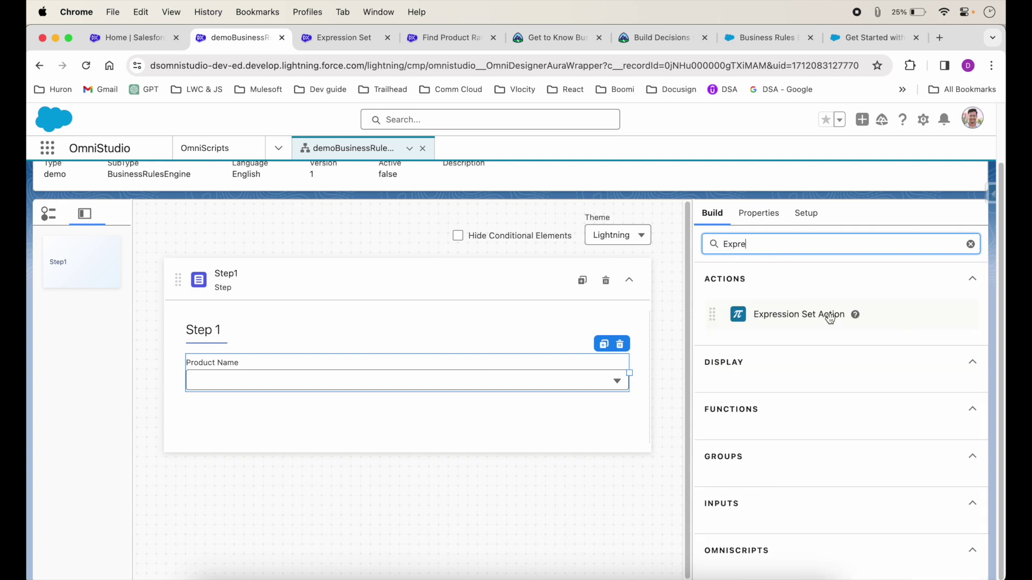
left_click_drag(833, 315, 499, 401)
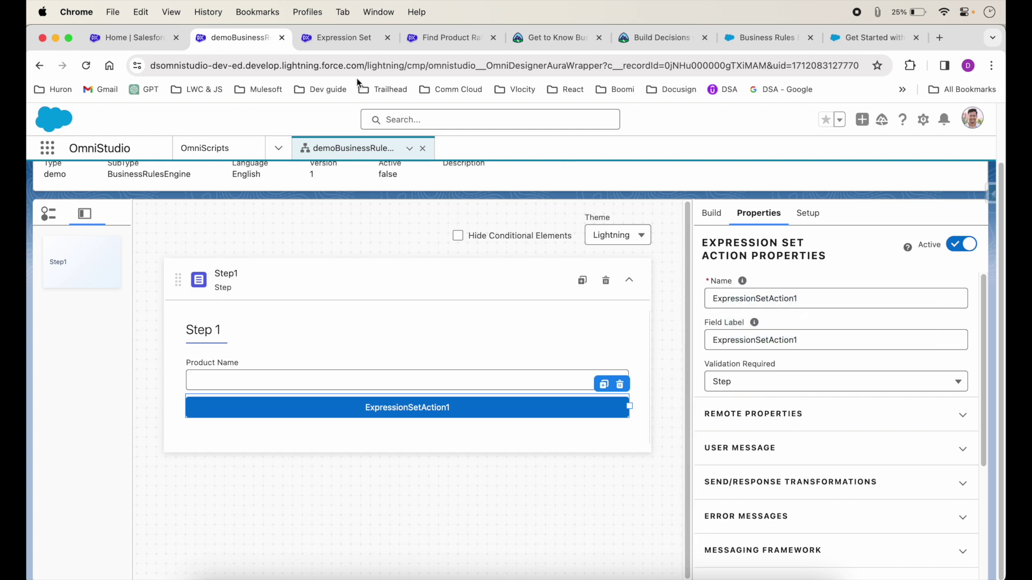
Step: Copy the expression set's name, Find Product Rate Today, from its builder and use it as the action's remote Configuration Name
left_click(330, 39)
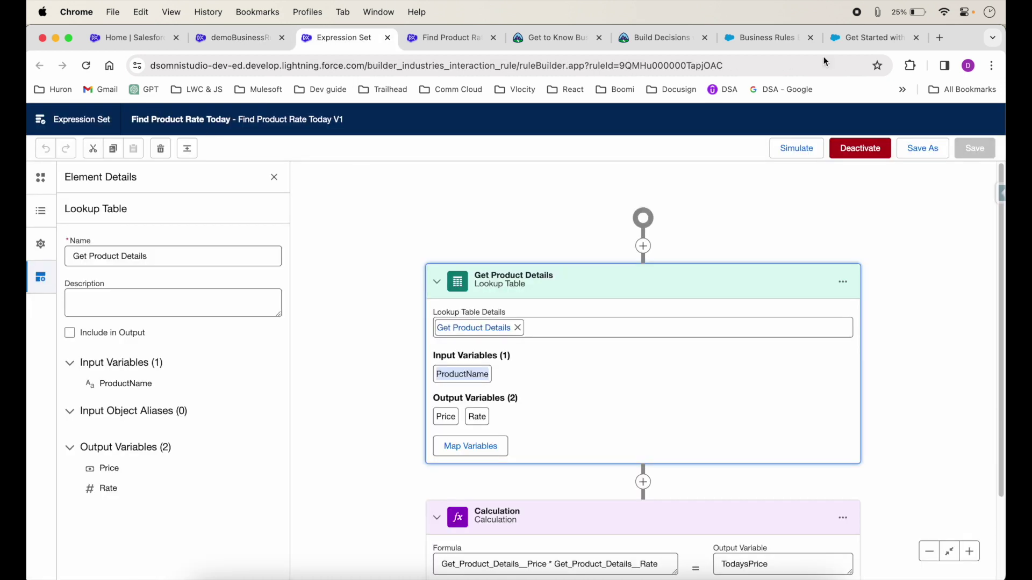
left_click_drag(131, 117, 230, 118)
key("super+c")
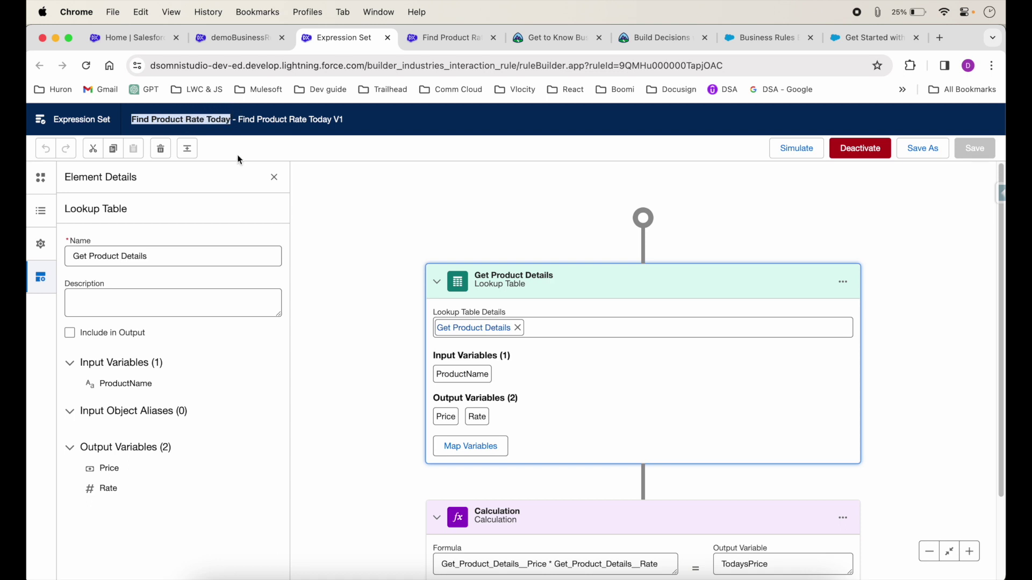
left_click(231, 49)
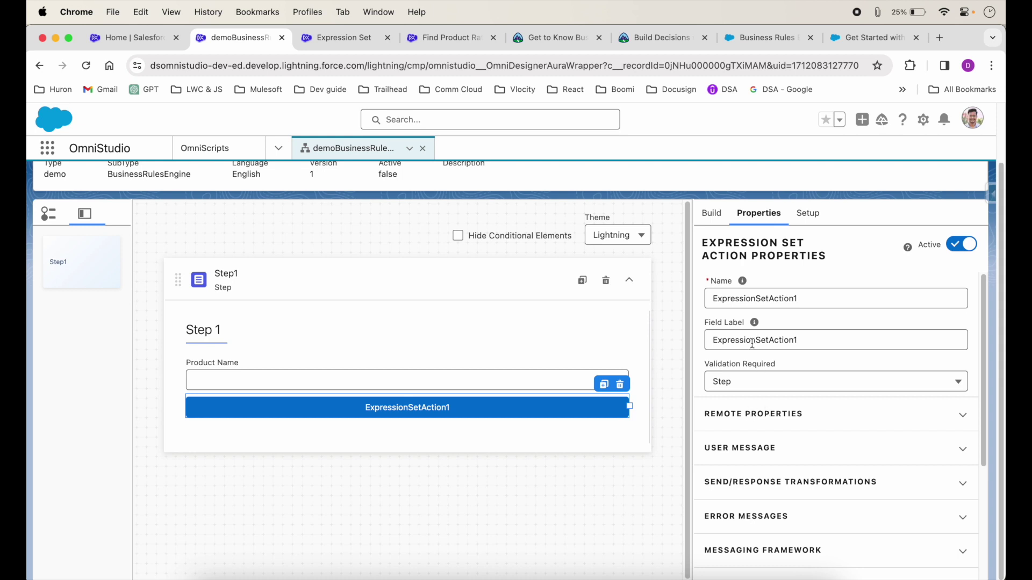
left_click(747, 415)
scroll(754, 490, "down", 5)
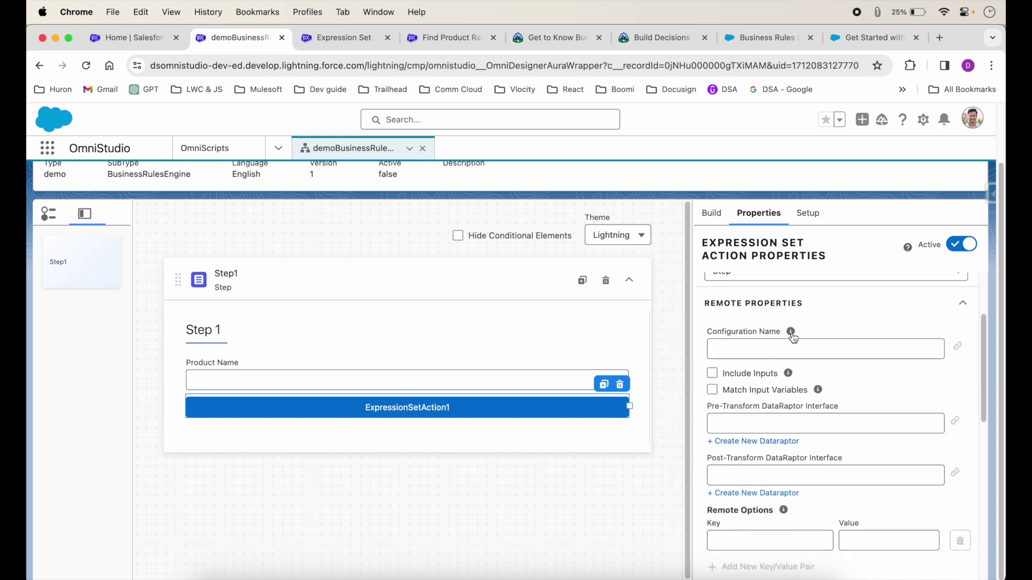
left_click(746, 349)
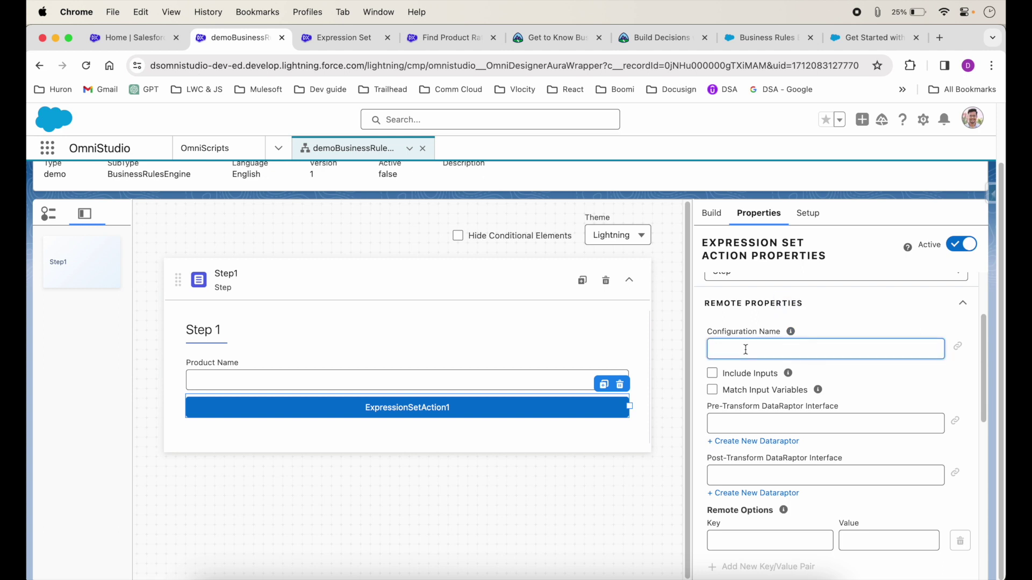
key("super+v")
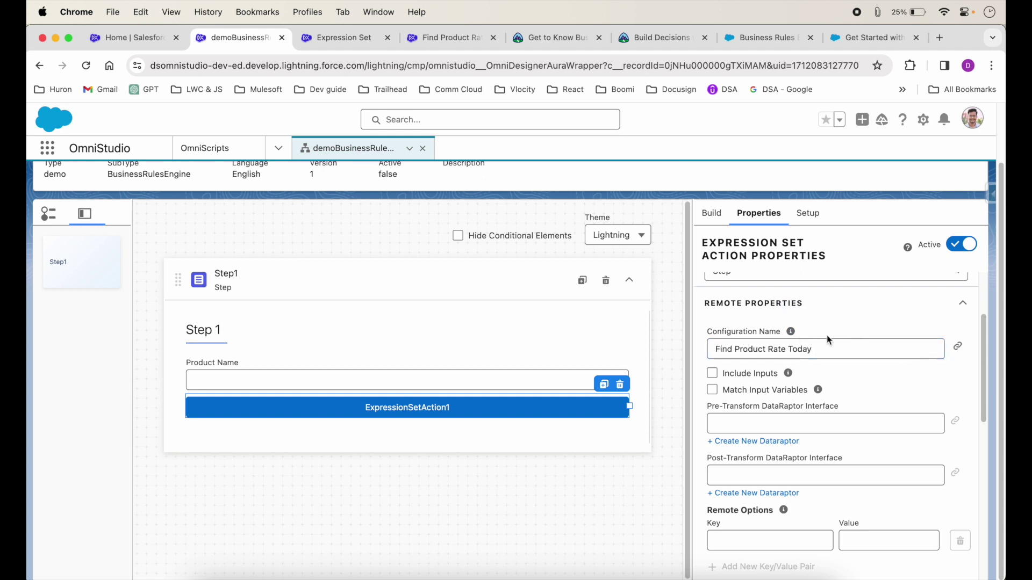
mouse_move(790, 333)
scroll(761, 395, "down", 1)
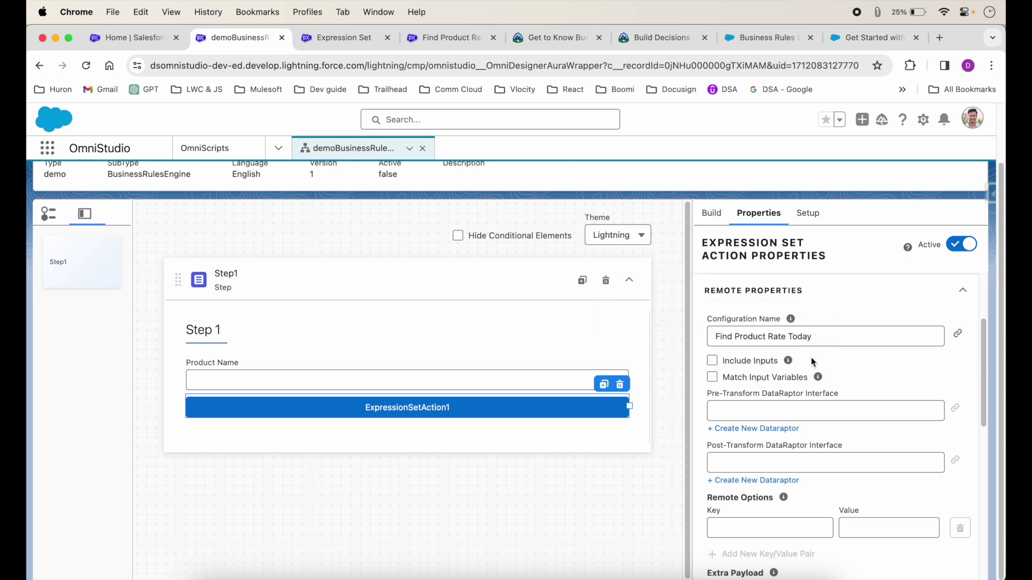
mouse_move(789, 362)
Step: Set the Expression Set Action's field label to Find Product Rate Today
left_click(409, 376)
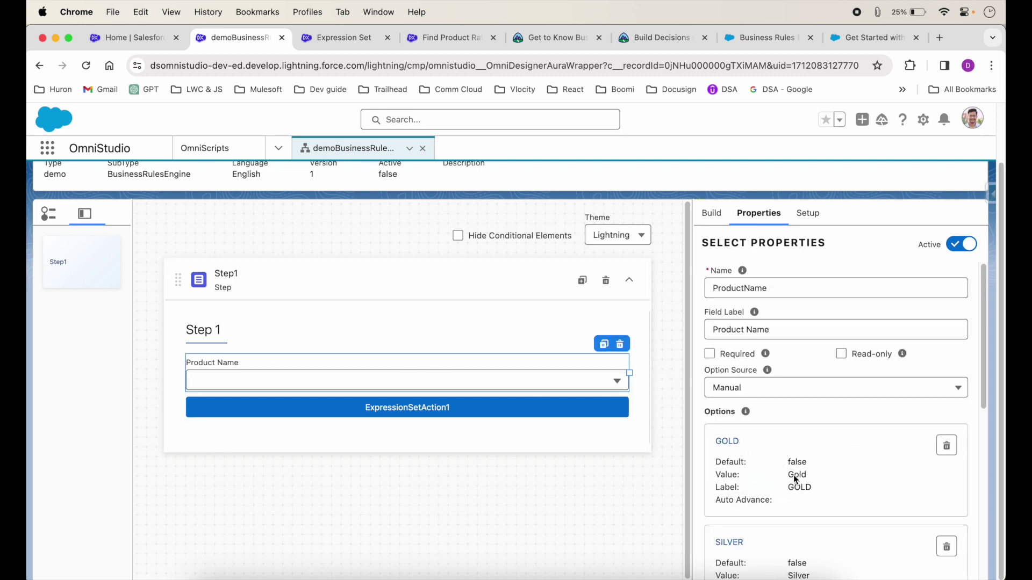
left_click(438, 407)
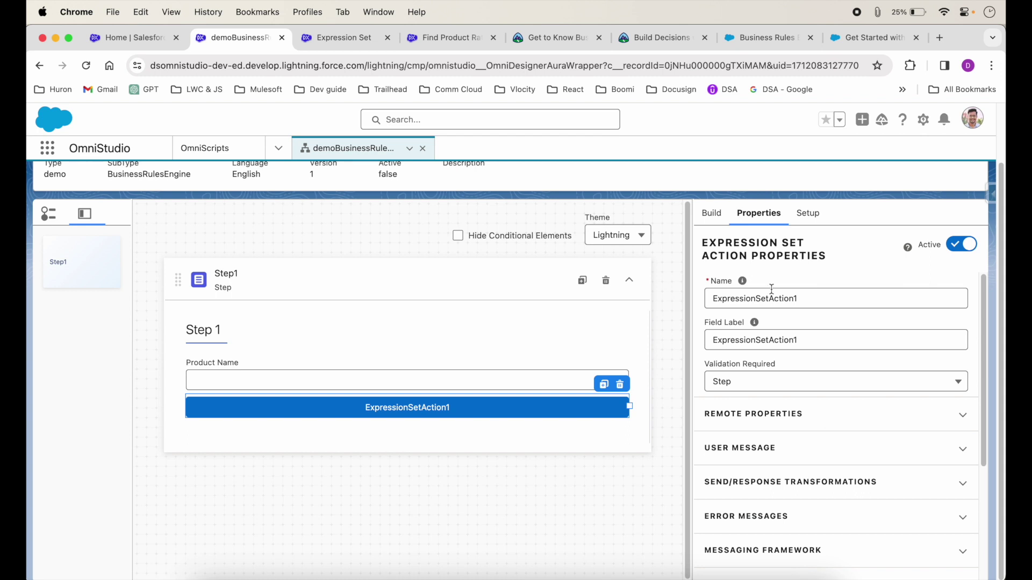
left_click(756, 415)
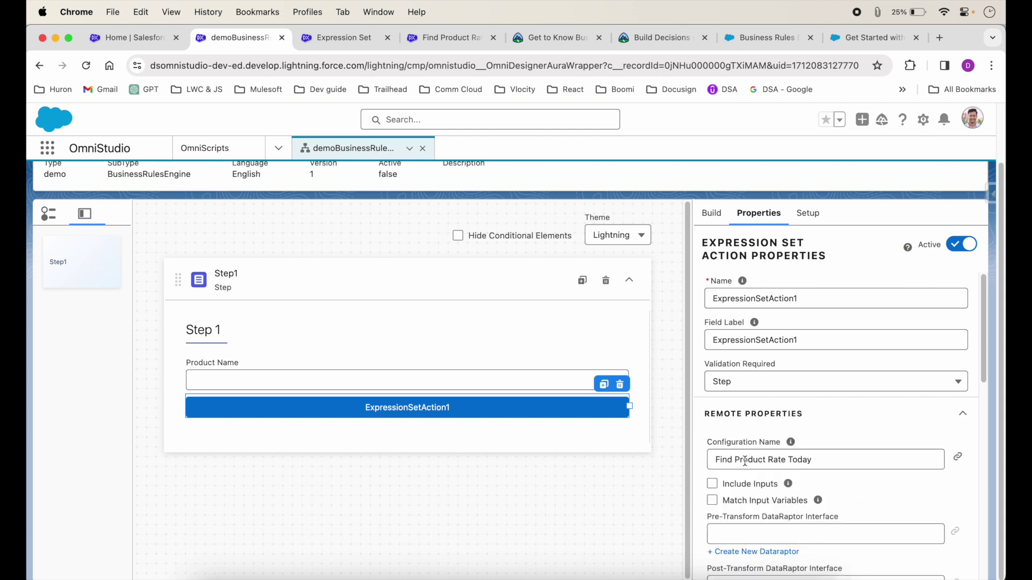
left_click(767, 304)
double_click(740, 340)
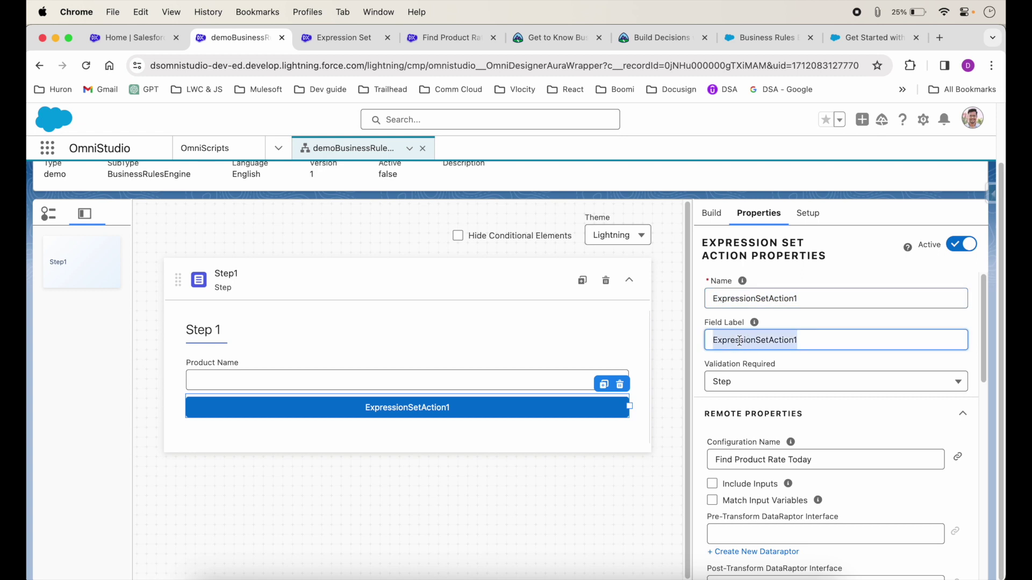
key("cmd+v")
left_click(821, 363)
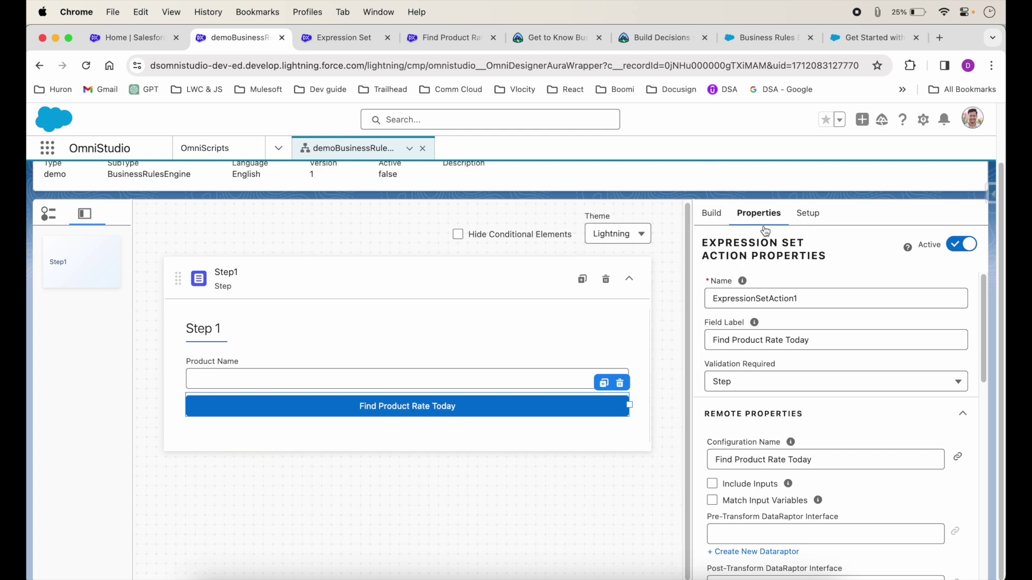
Step: Preview the OmniScript, choose GOLD as the product name, and run the Find Product Rate Today action
scroll(751, 219, "up", 2)
left_click(736, 193)
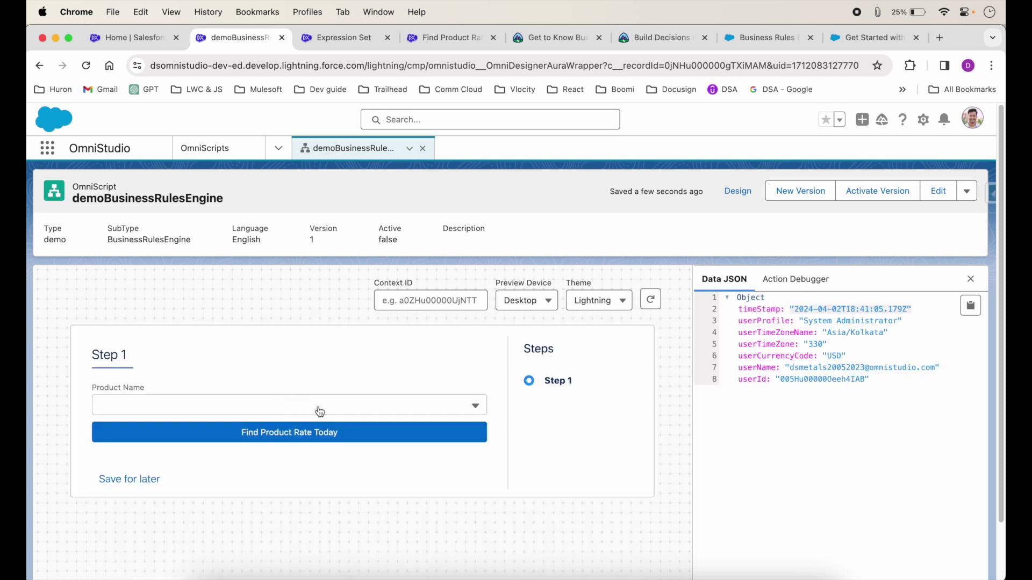
left_click(318, 414)
left_click(315, 453)
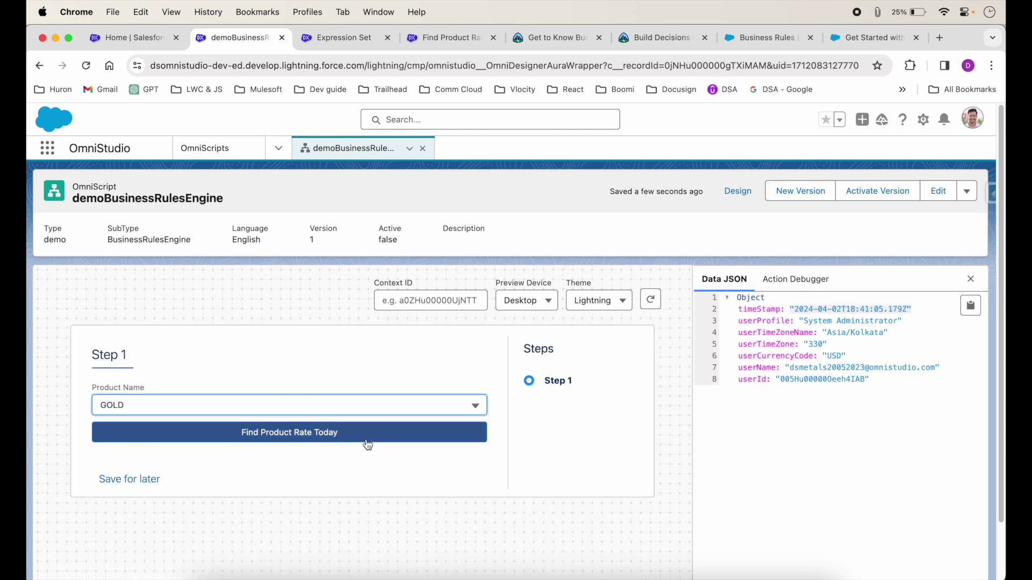
left_click(290, 436)
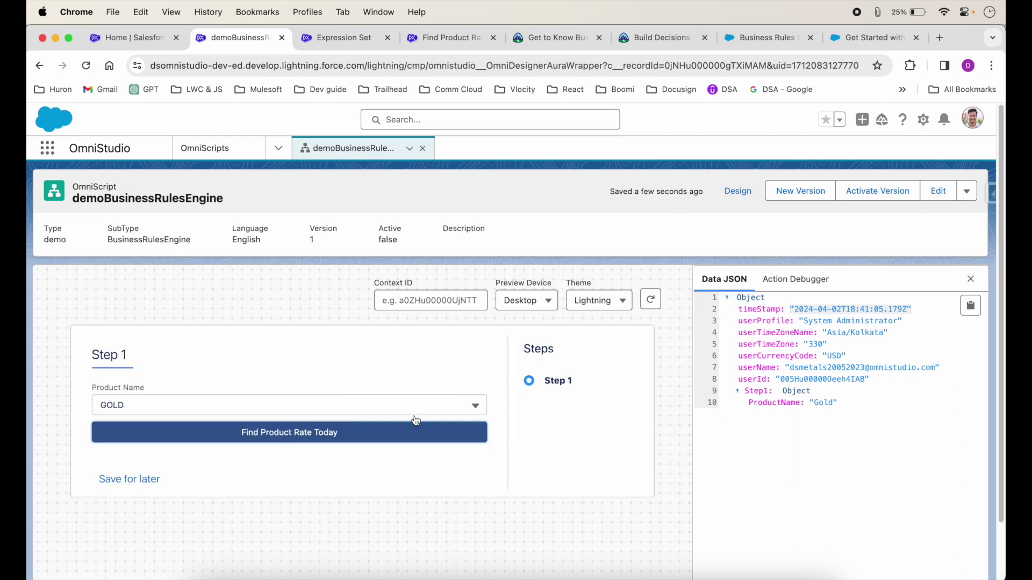
Step: Examine the Find Product Rate Today call's request data and response in the action debugger, enlarging the response box
left_click(809, 280)
left_click(748, 342)
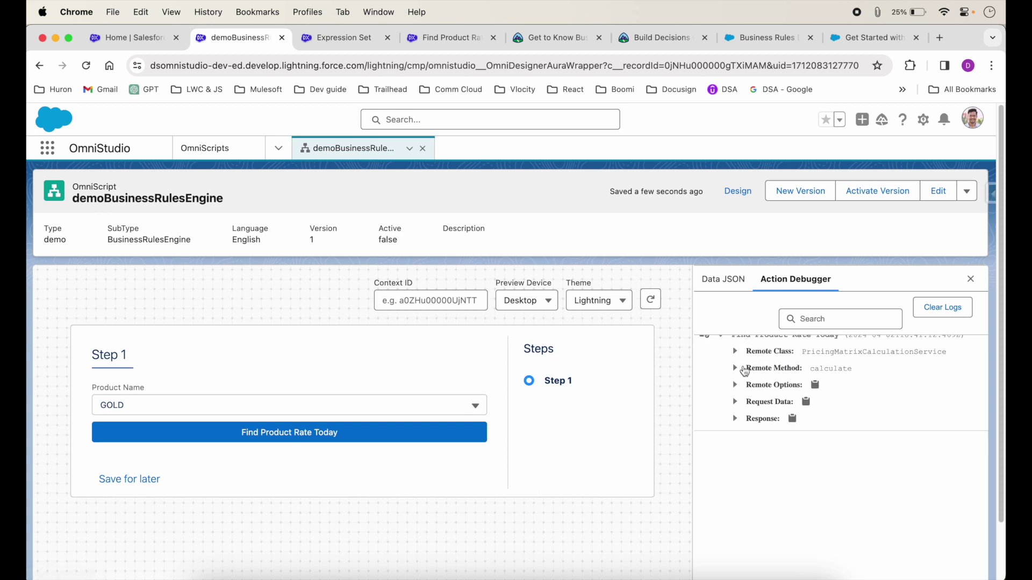
left_click(735, 402)
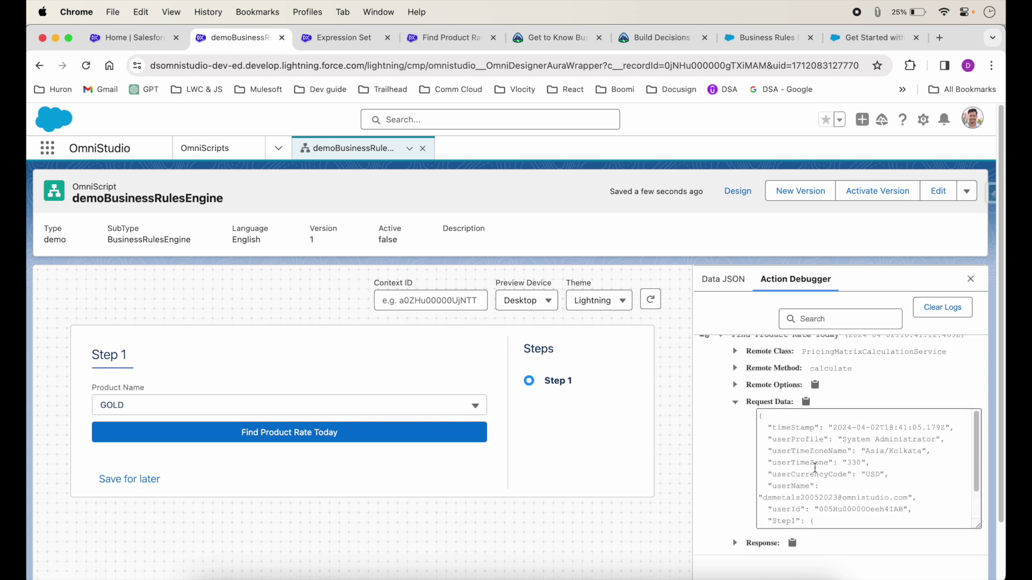
scroll(805, 476, "down", 2)
left_click(734, 543)
scroll(734, 488, "down", 2)
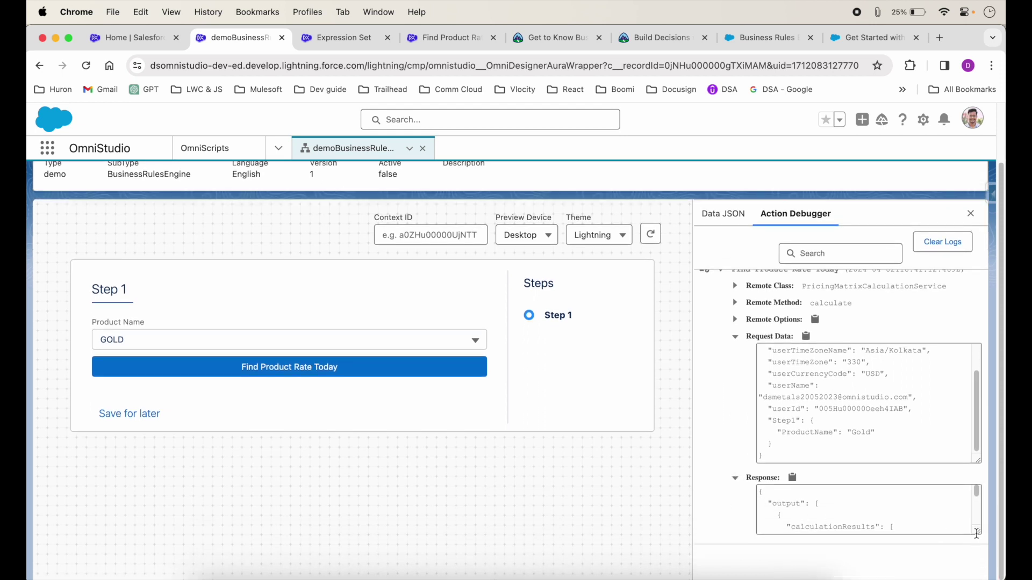
left_click_drag(978, 532, 977, 578)
scroll(708, 392, "down", 2)
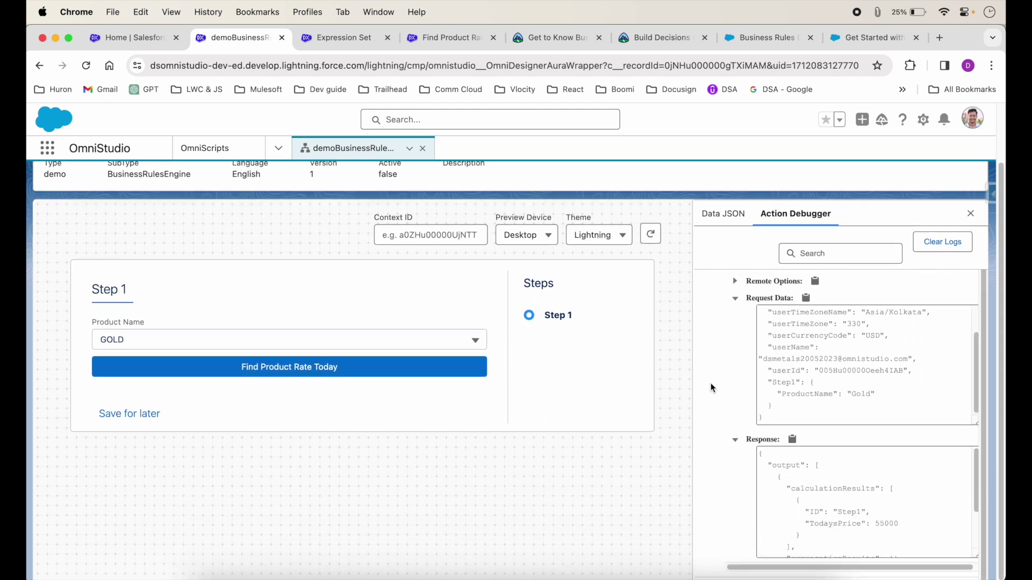
scroll(865, 503, "down", 3)
Step: Expand the first calculationResults entry under output in the preview's data JSON
left_click(723, 214)
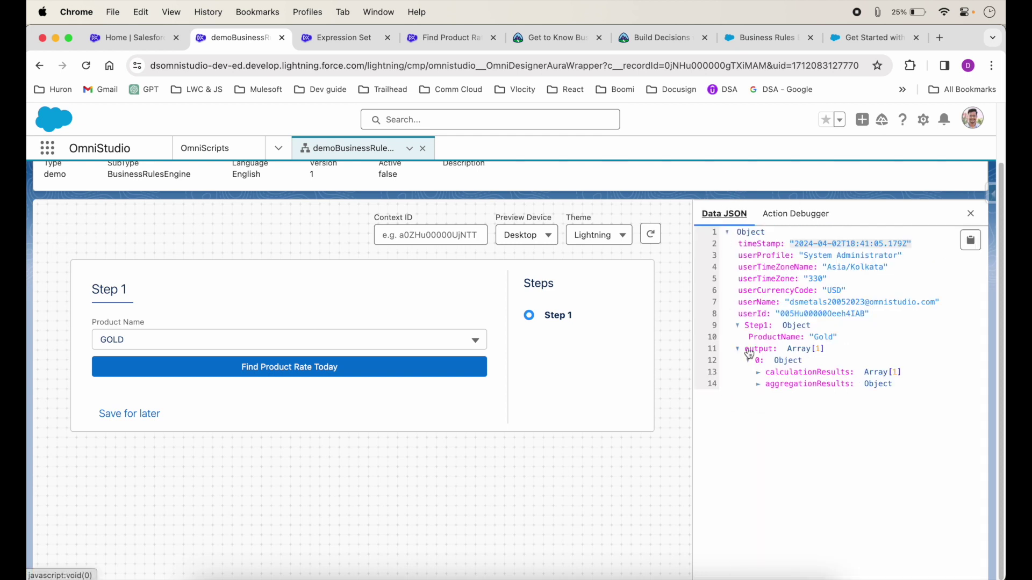
left_click(763, 373)
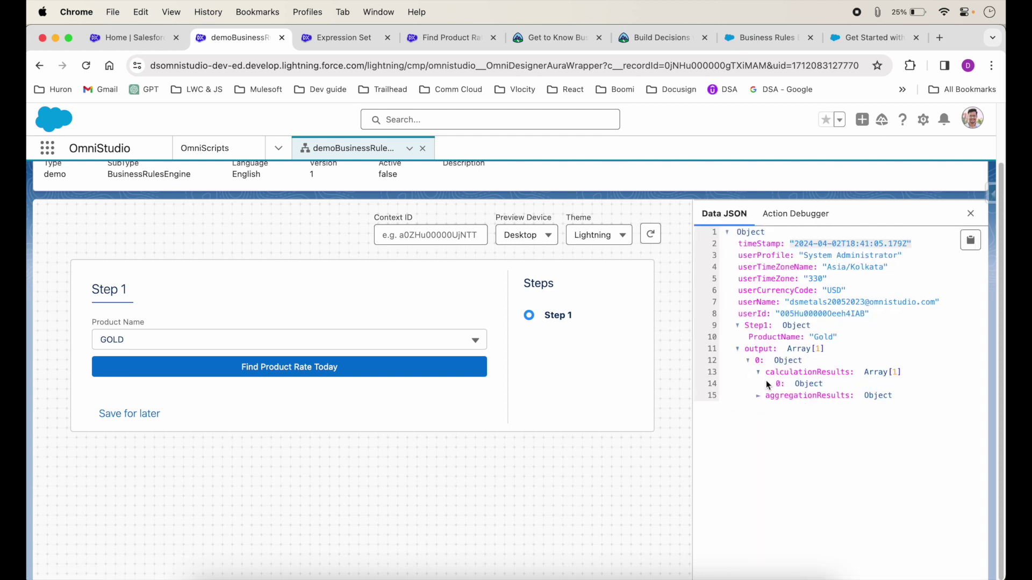
left_click(768, 384)
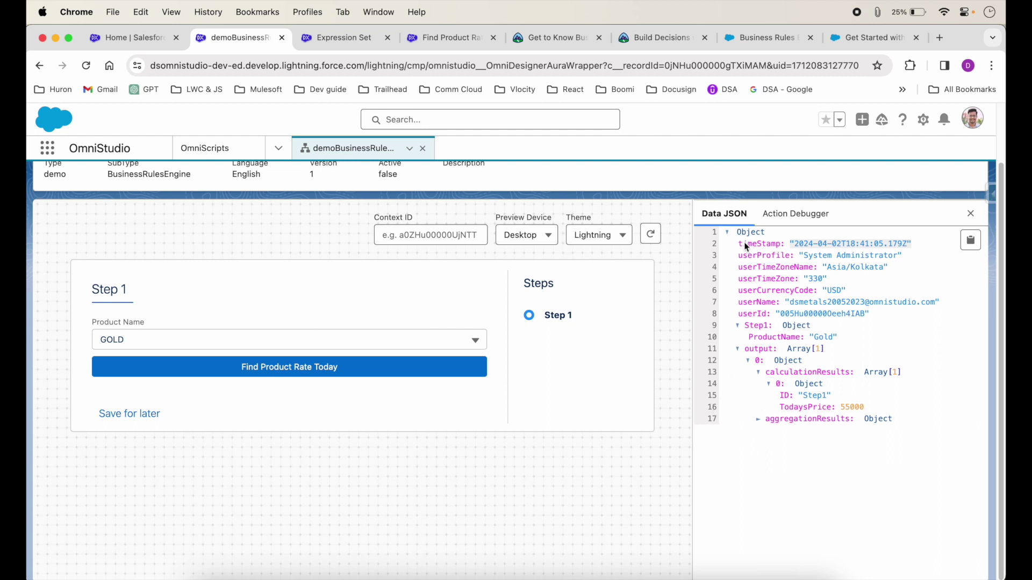
Step: Copy the preview's data JSON and open jsonblob.com in a new browser tab
scroll(682, 246, "up", 3)
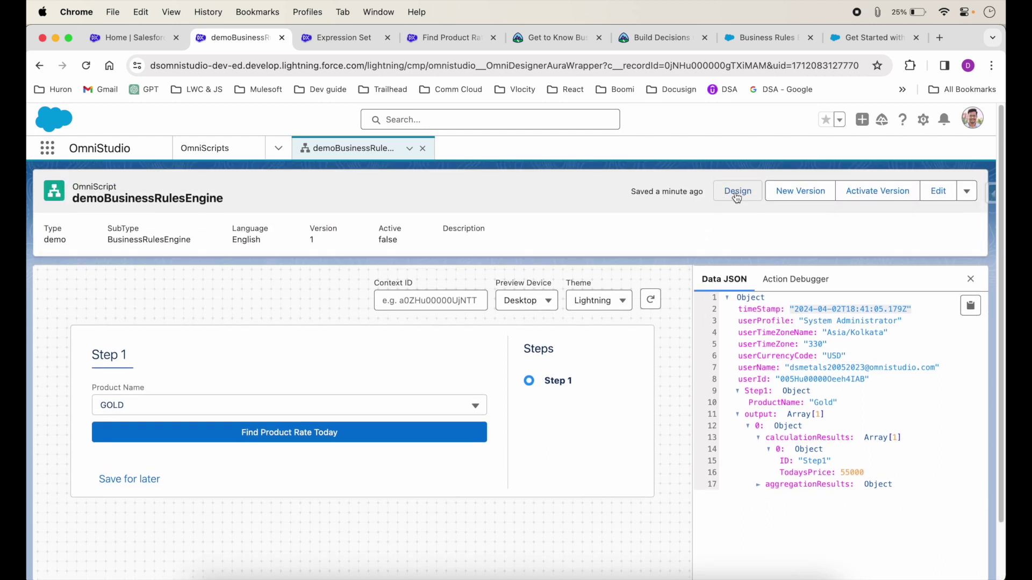
left_click(969, 307)
left_click(939, 37)
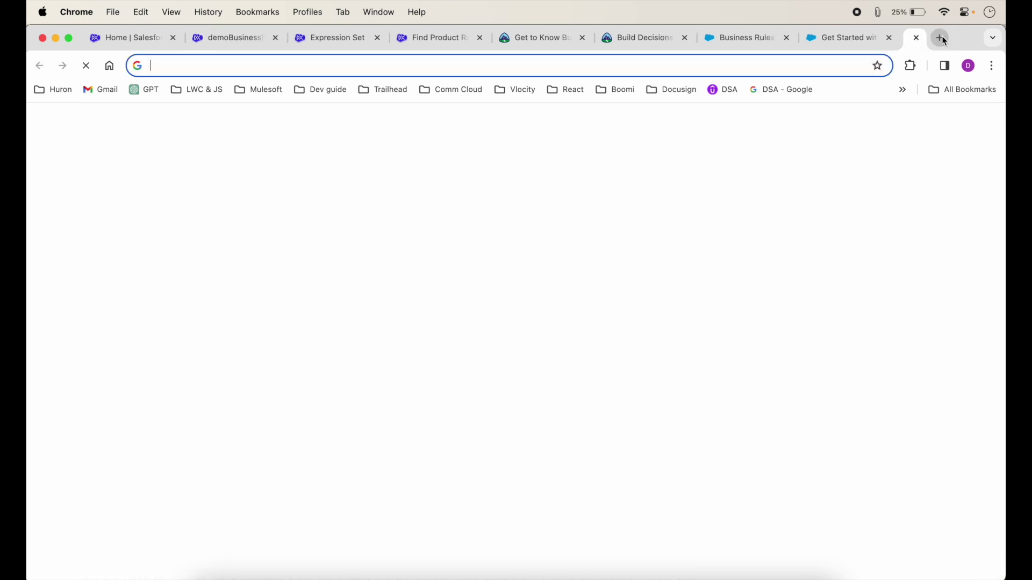
left_click(649, 76)
type("jsonblob.com")
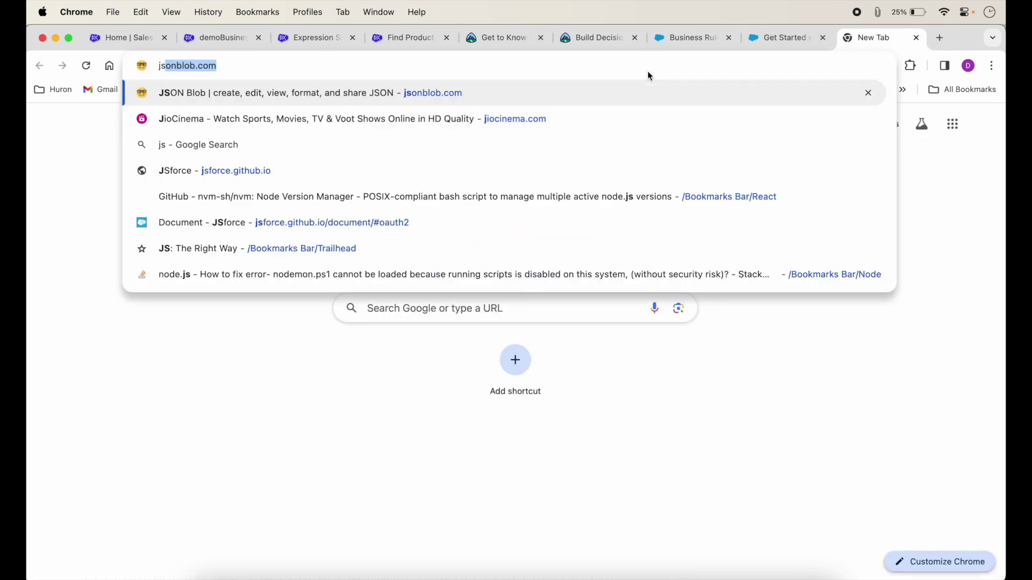
key("Return")
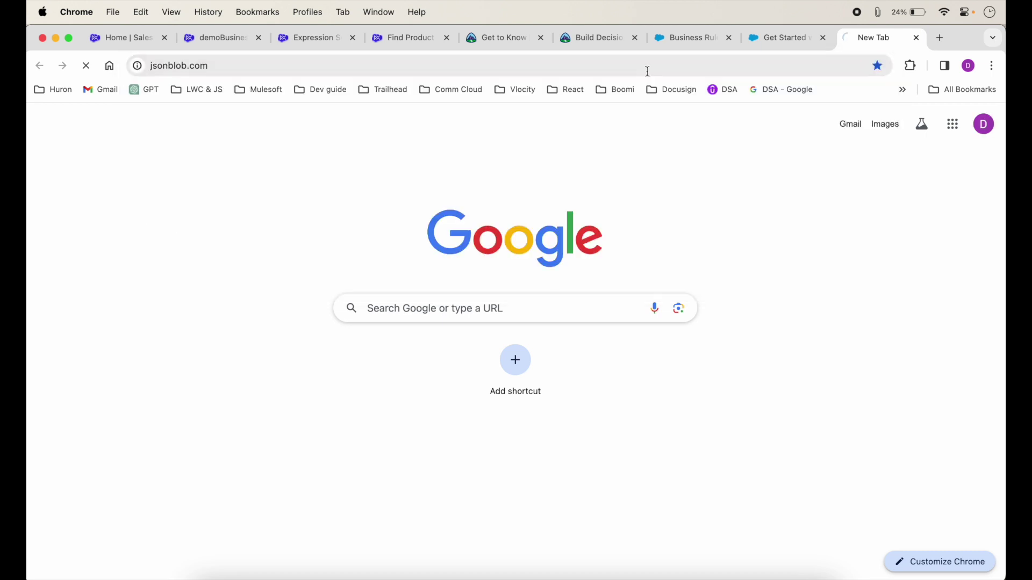
Step: Reorder the browser tabs so the demoBusinessRulesEngine OmniScript sits directly before the jsonblob.com tab, with the OmniScript shown
left_click_drag(881, 45, 490, 46)
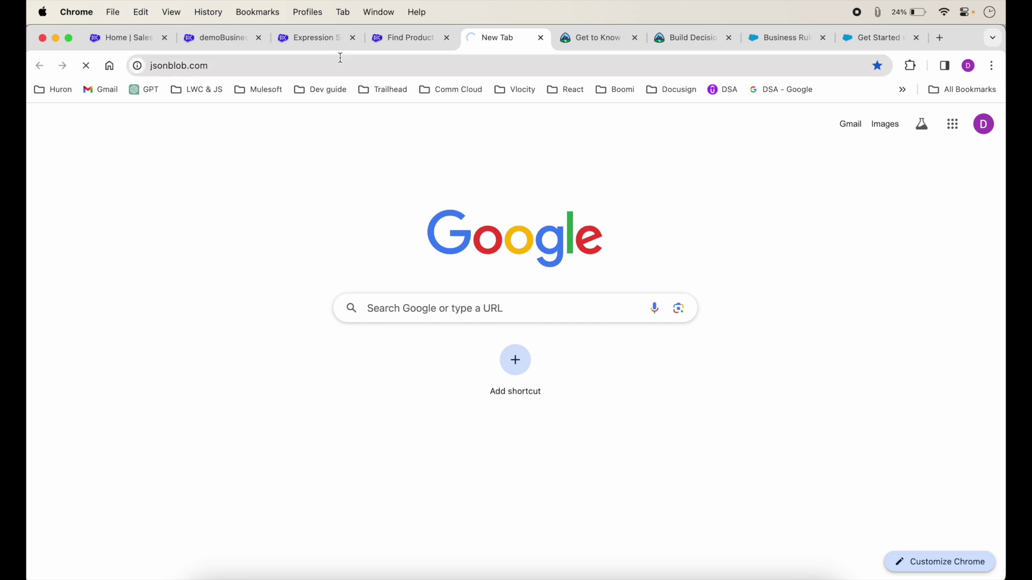
left_click(401, 41)
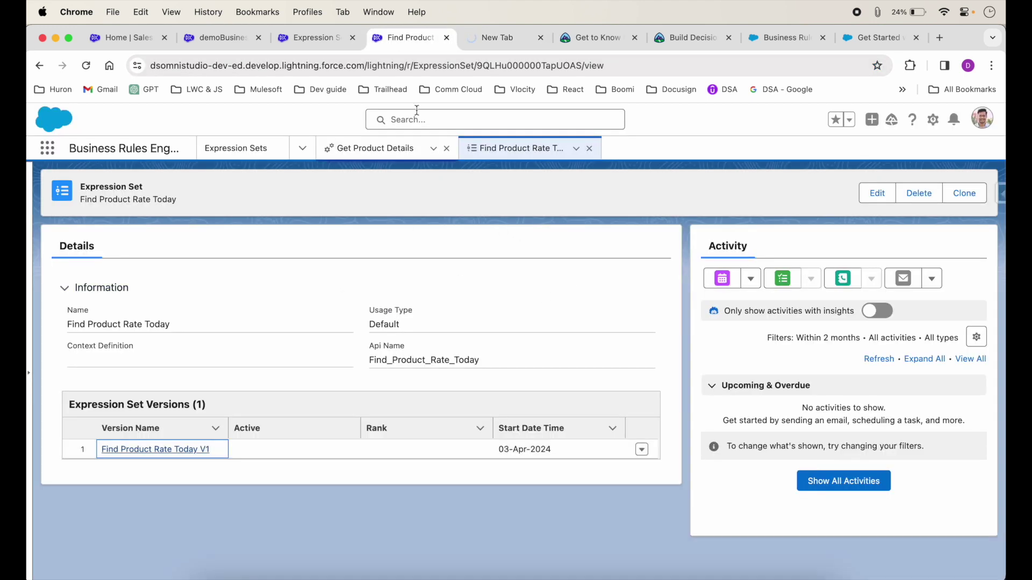
left_click_drag(236, 39, 421, 40)
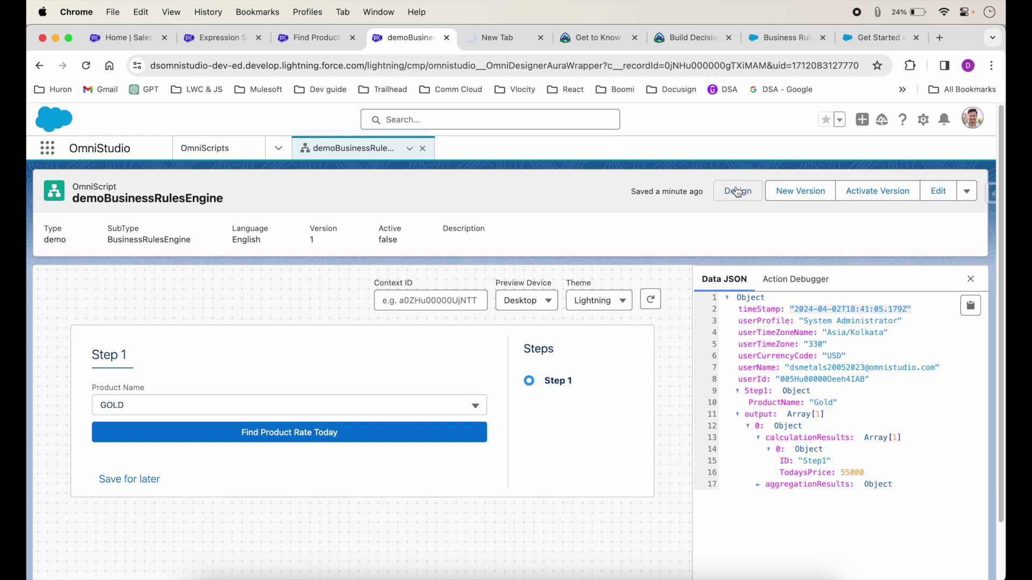
Step: In the OmniScript's design view, add a Text Block below the Find Product Rate Today action and open its text for editing
left_click(738, 192)
left_click(710, 279)
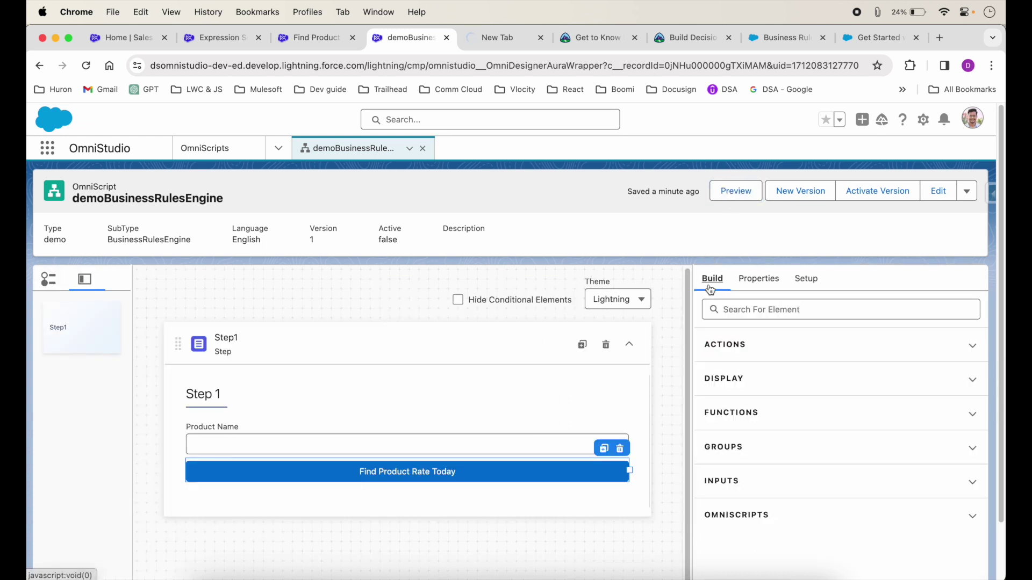
left_click(745, 308)
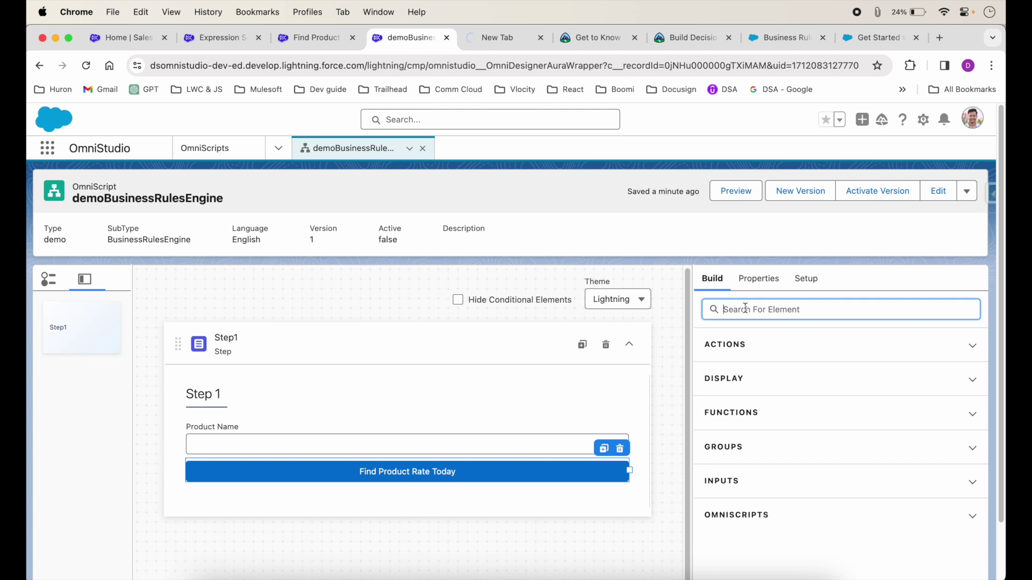
type("Tex")
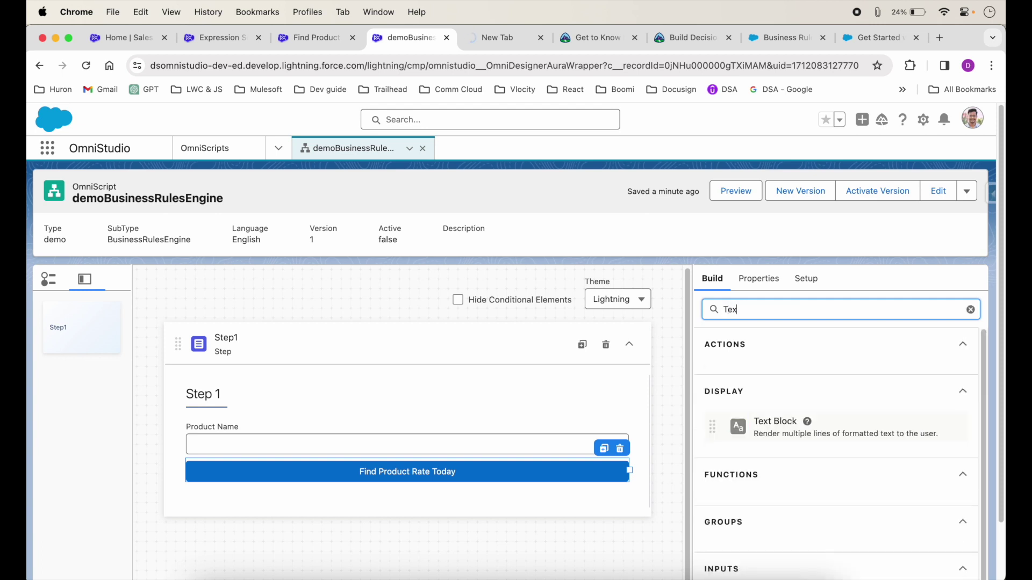
left_click_drag(776, 430, 482, 503)
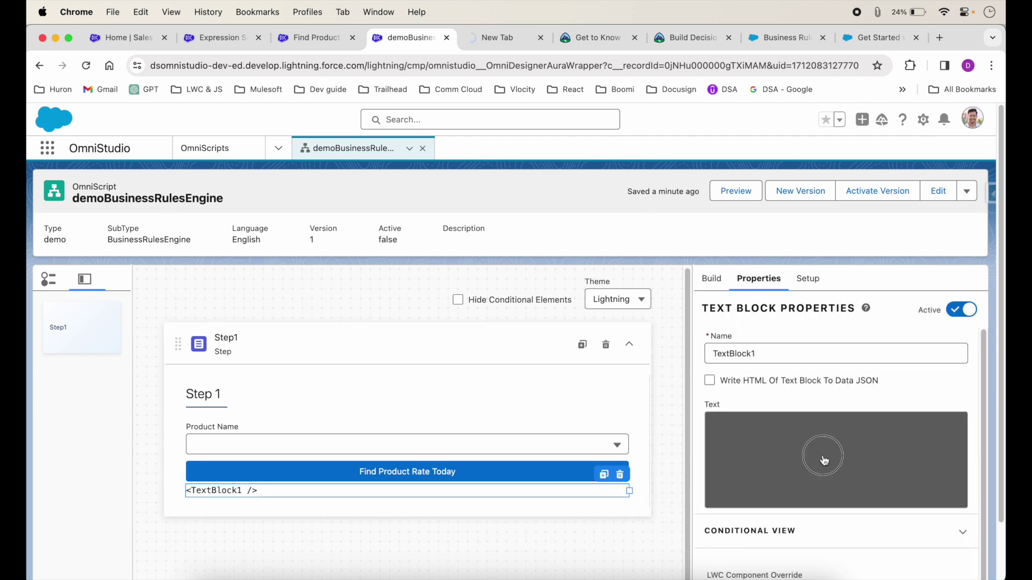
left_click(819, 457)
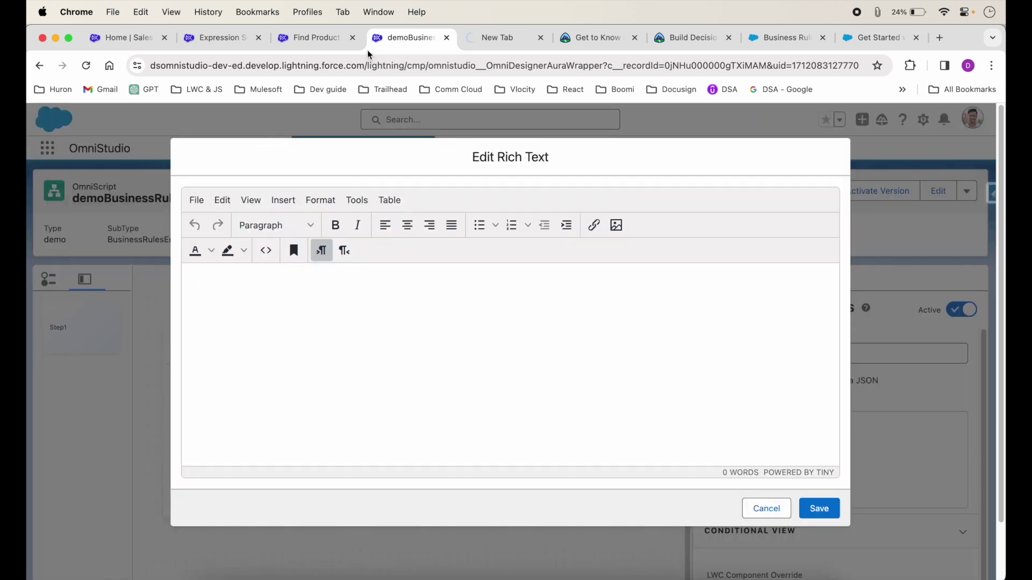
left_click(497, 40)
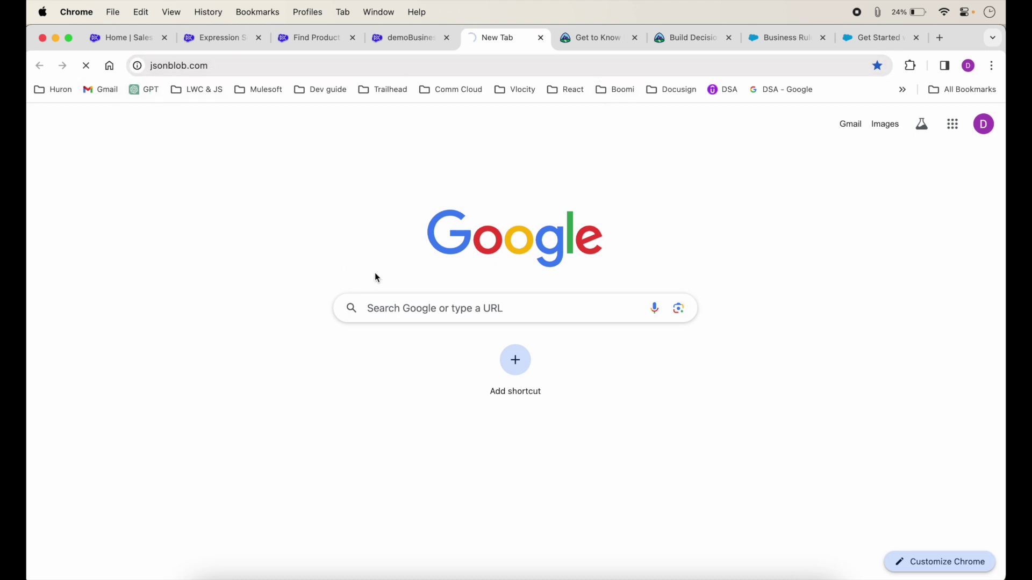
left_click(384, 315)
key("super+v")
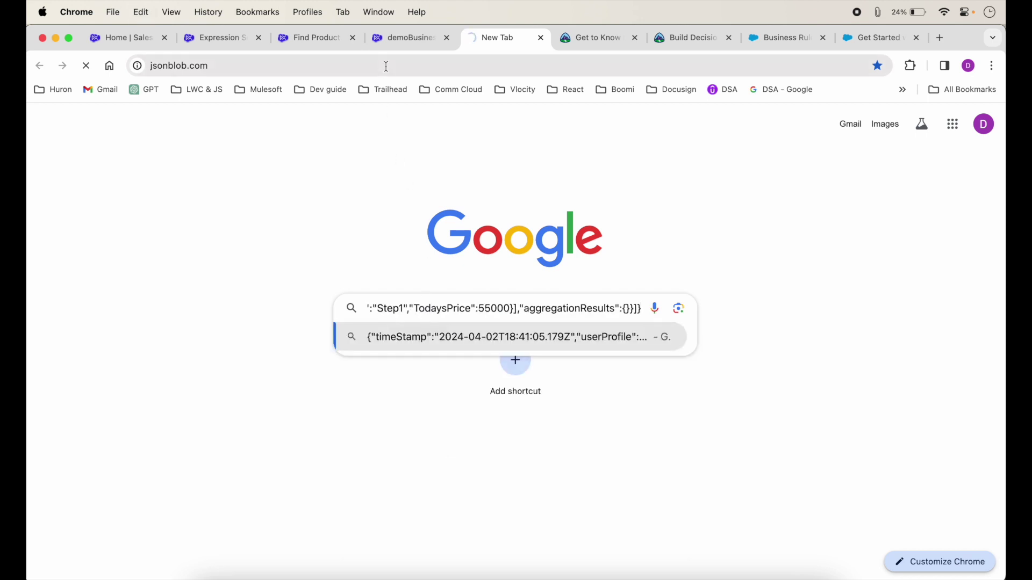
left_click(400, 39)
Step: Paste the copied data JSON into the text block's editor and delete everything before the output node
left_click(244, 273)
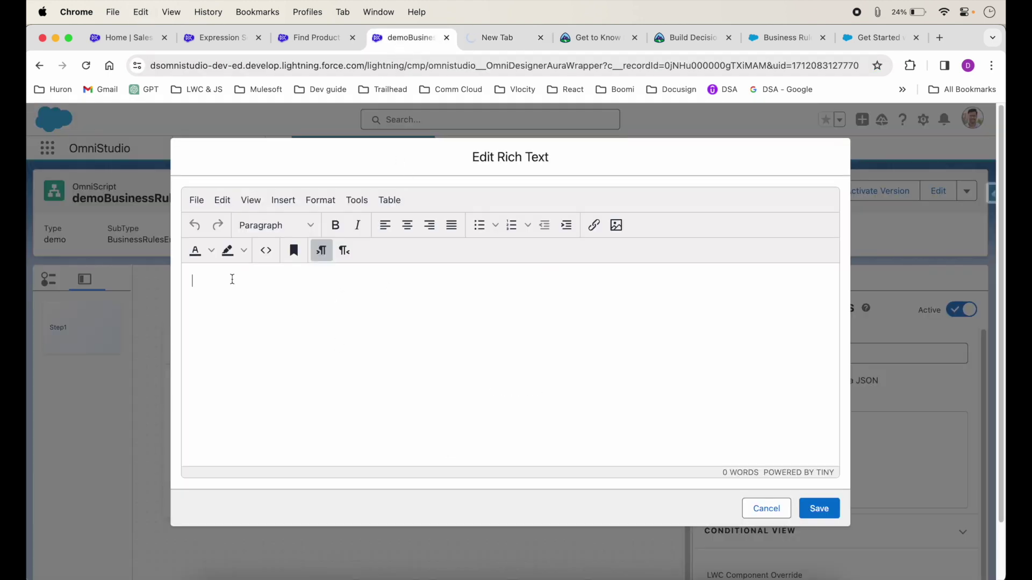
key("super+v")
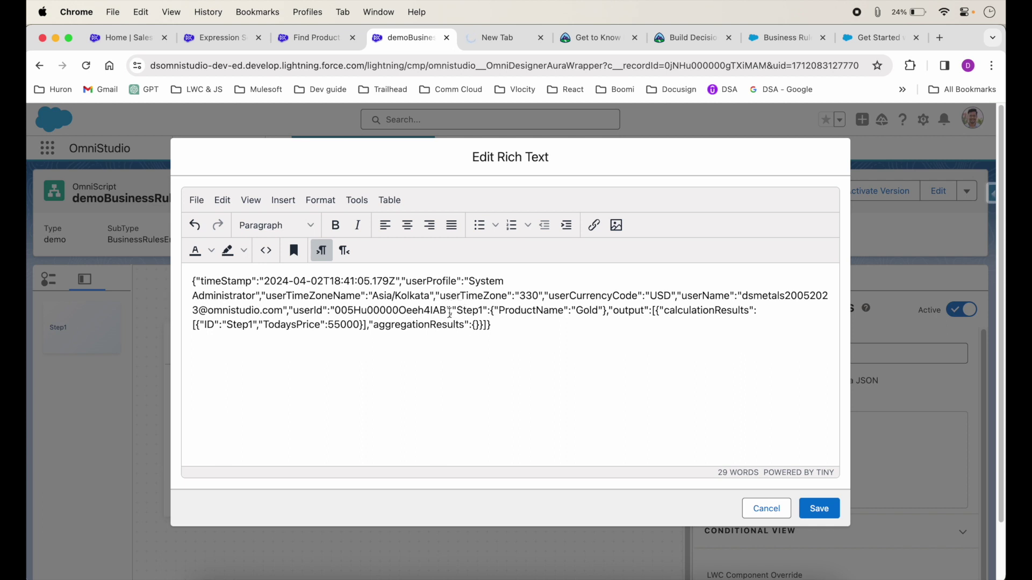
left_click_drag(613, 310, 188, 273)
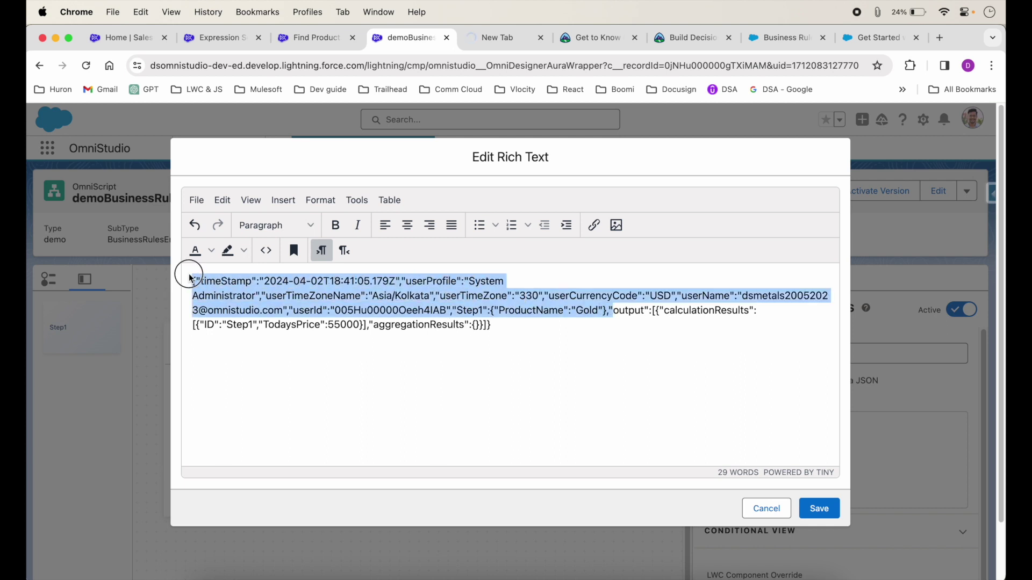
key("BackSpace")
left_click_drag(191, 282, 646, 283)
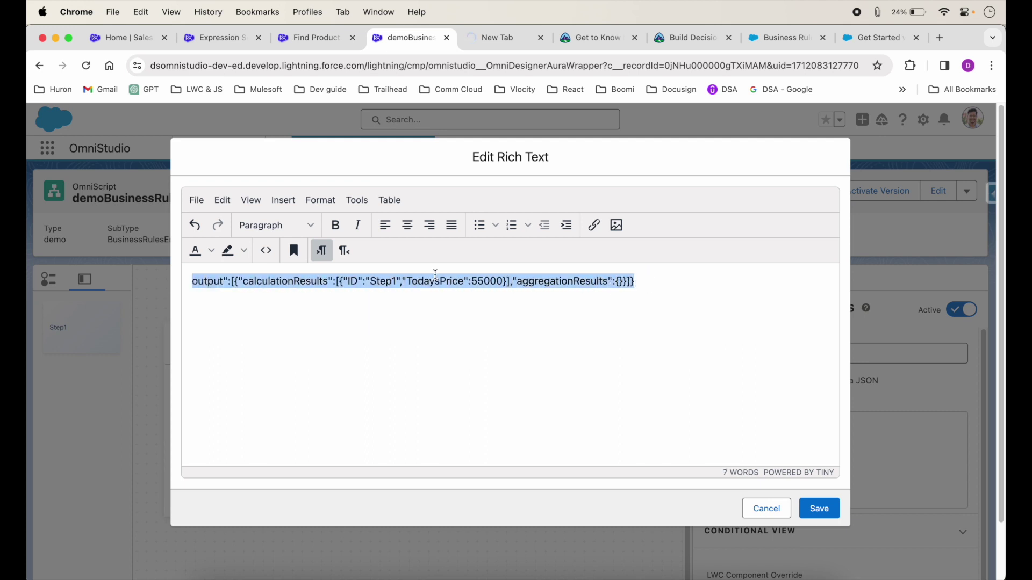
double_click(474, 281)
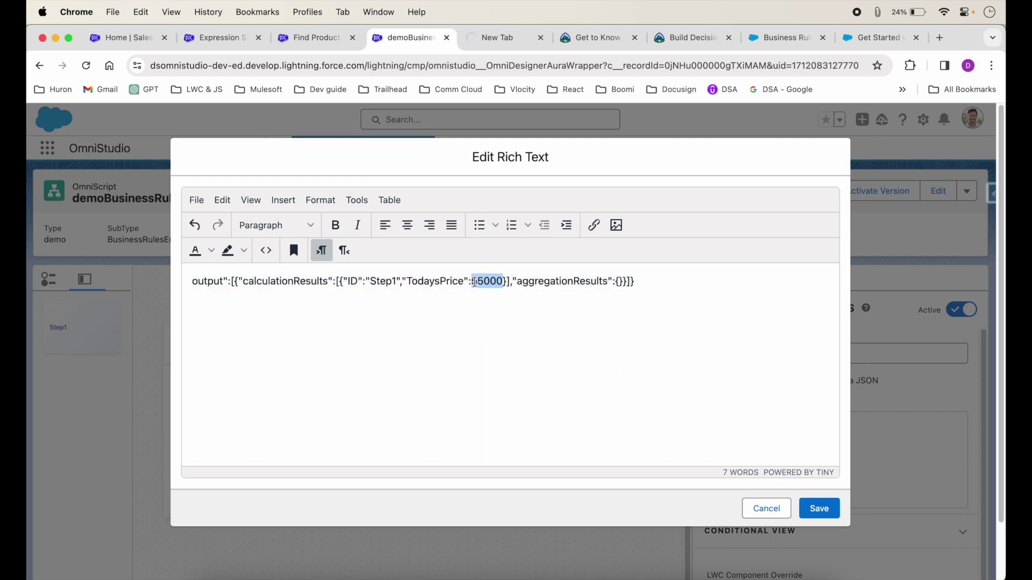
left_click(504, 283)
left_click_drag(503, 282, 471, 281)
Step: Insert a line above the pasted JSON containing the merge field %output%
left_click(196, 280)
key("Return")
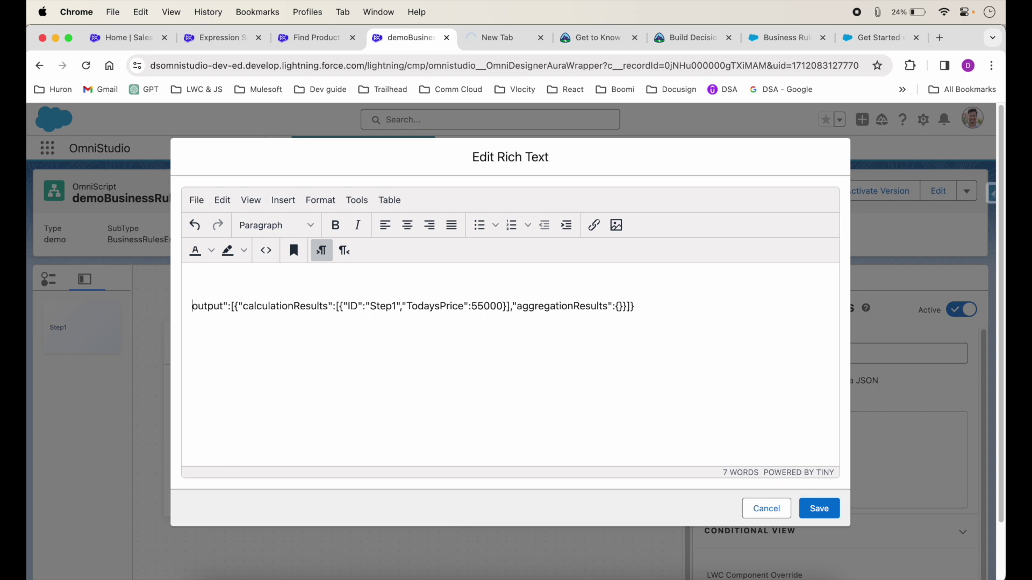
double_click(199, 306)
key("cmd+c")
left_click(196, 282)
type("%%")
left_click(199, 283)
key("cmd+v")
Step: Extend the merge field to %output|1:calculationResults%, copying the node name from the JSON below it
left_click_drag(231, 305, 642, 307)
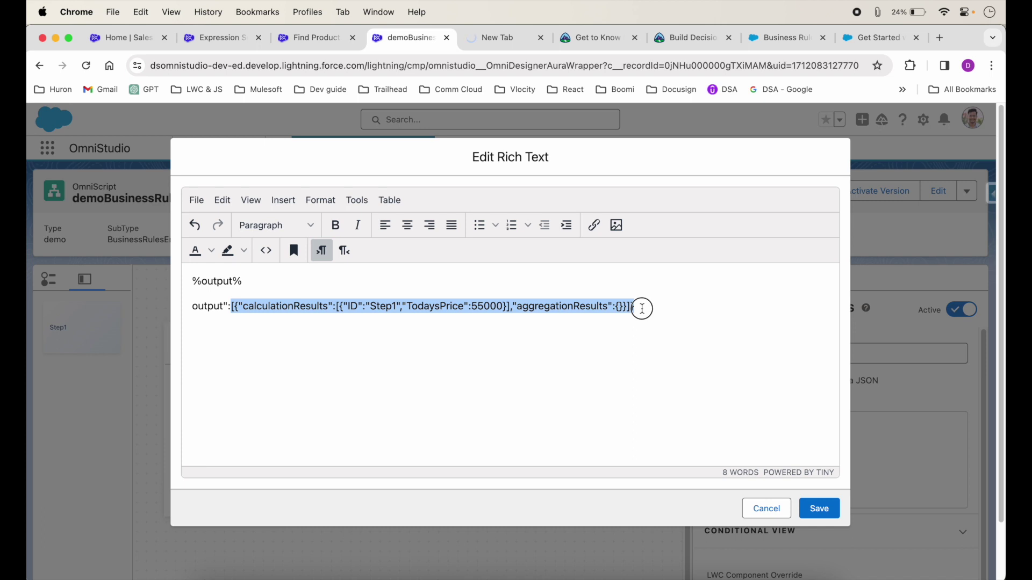
key("Left")
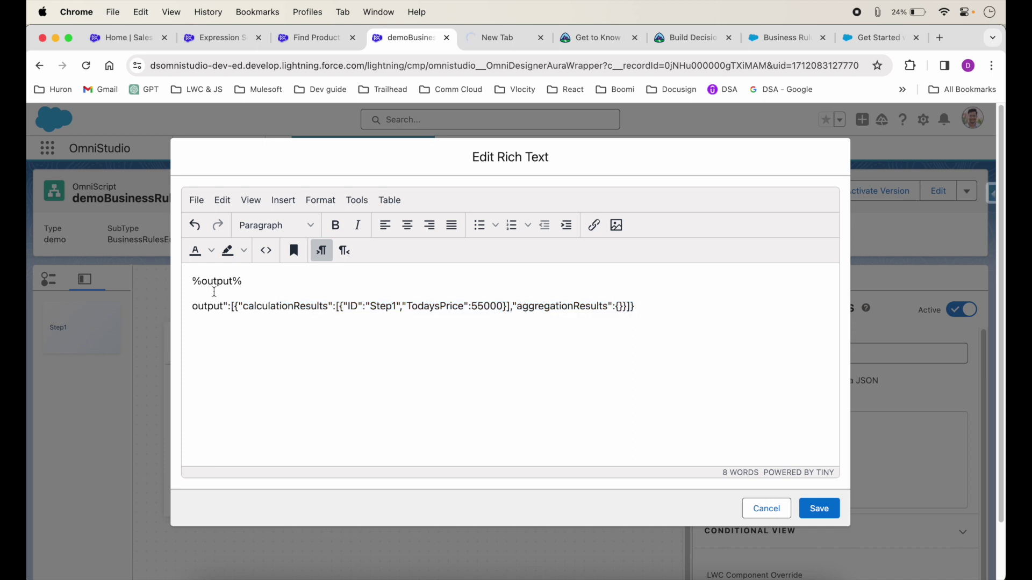
key("Up")
type("|1:")
double_click(279, 307)
key("super+c")
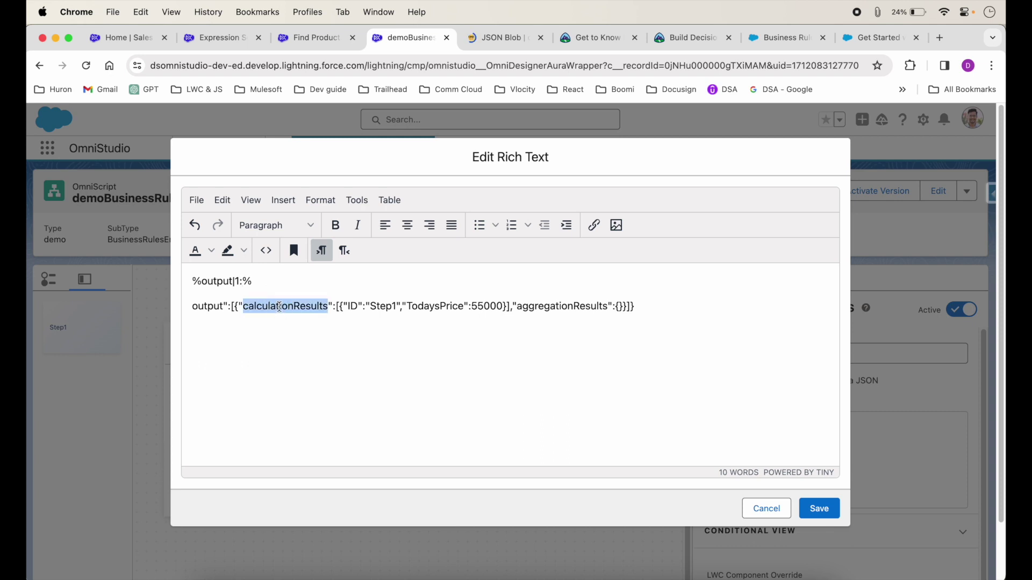
left_click(243, 281)
key("super+v")
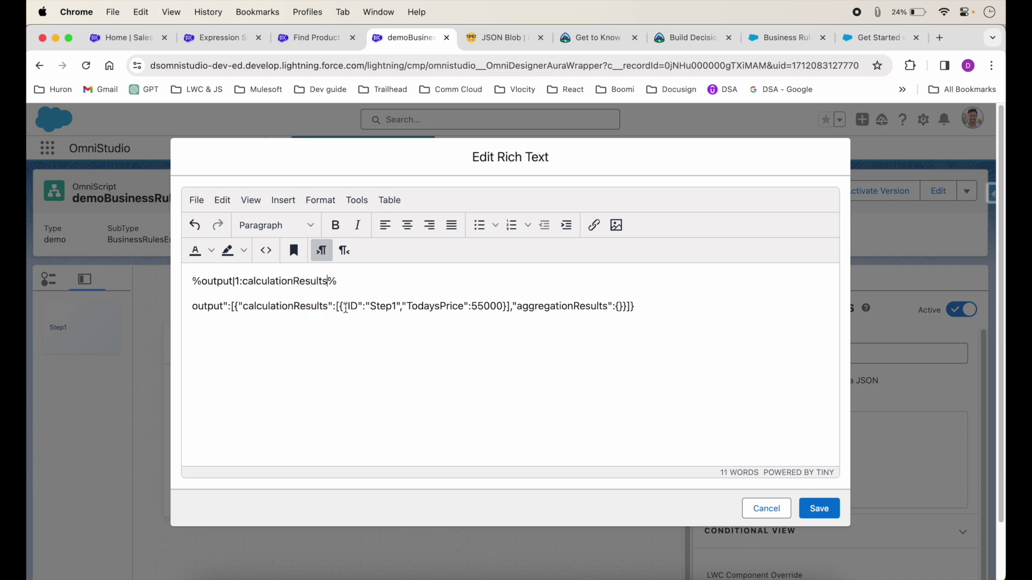
Step: Complete the merge field as %output|1:calculationResults|1:TodaysPrice%, copying the price key from the JSON
left_click_drag(338, 307, 558, 307)
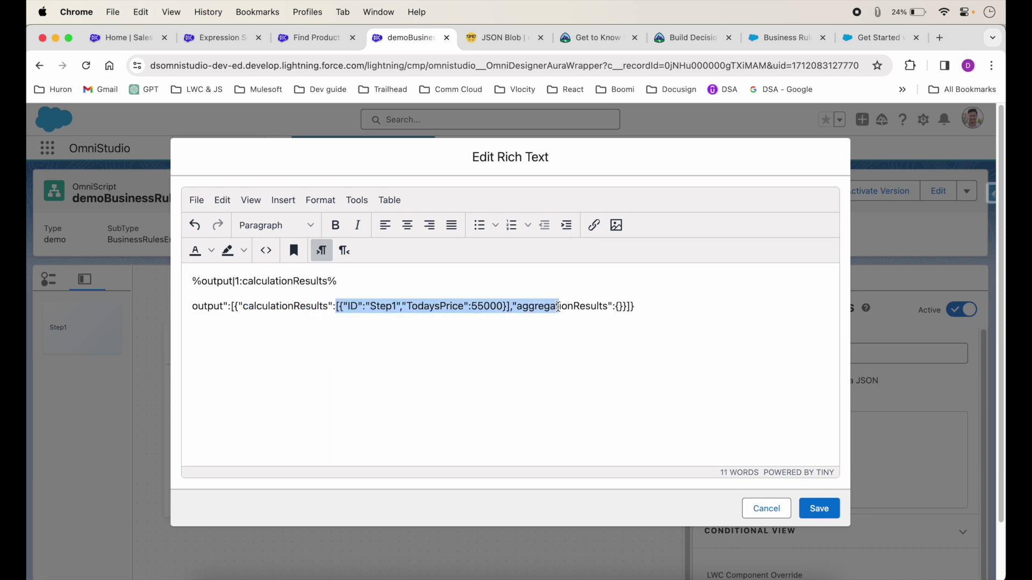
left_click(329, 281)
type("|1")
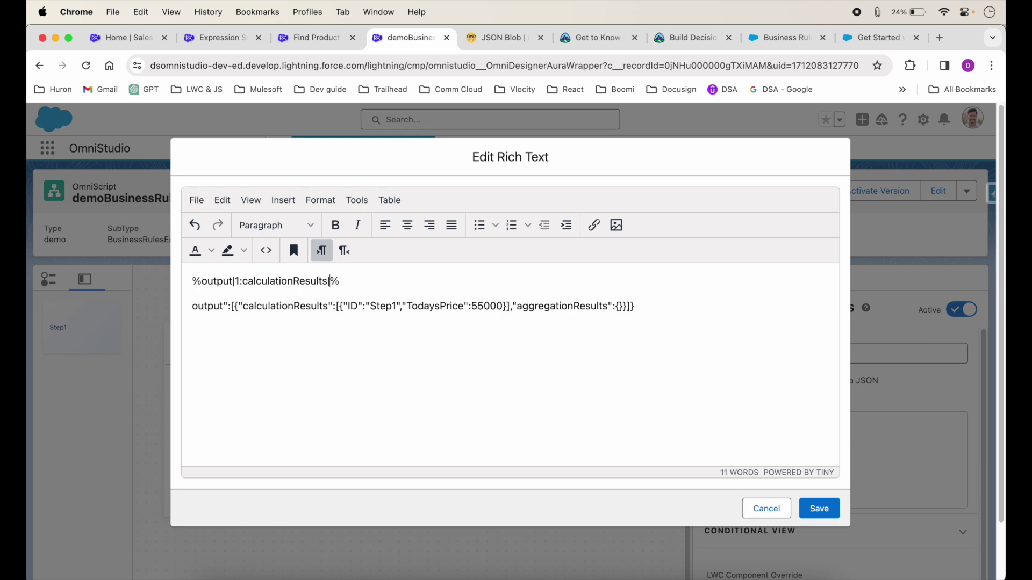
type(":")
double_click(429, 306)
key("super+c")
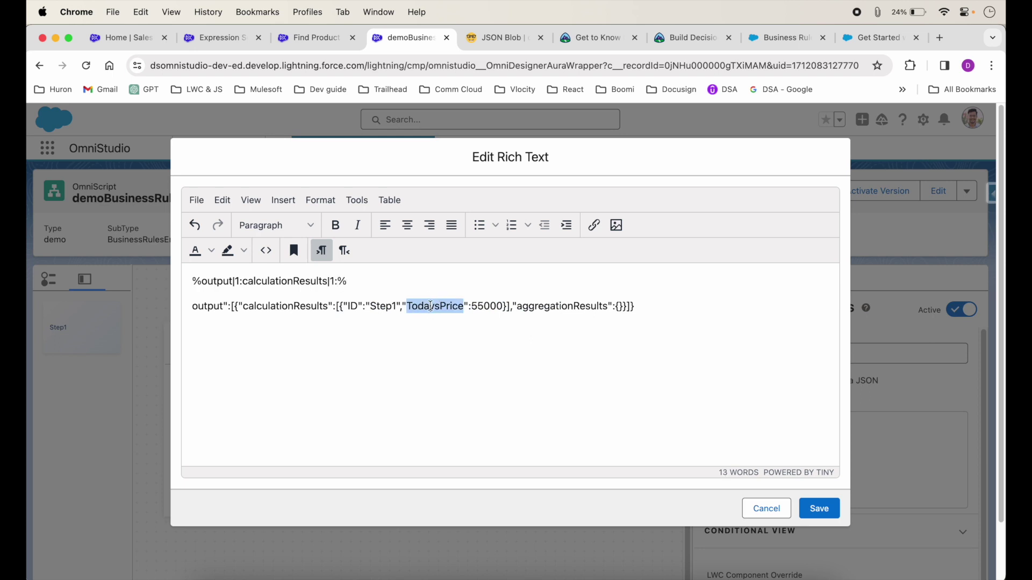
left_click(338, 281)
key("super+v")
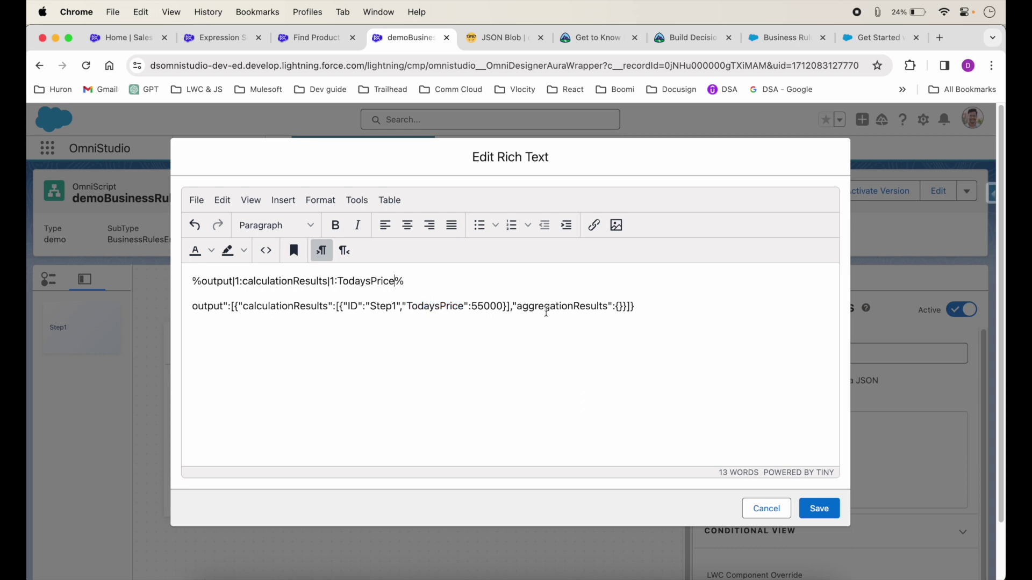
Step: Delete the leftover JSON line so only the merge field remains, and save the text block's text
left_click_drag(636, 317, 193, 307)
key("BackSpace")
key("BackSpace")
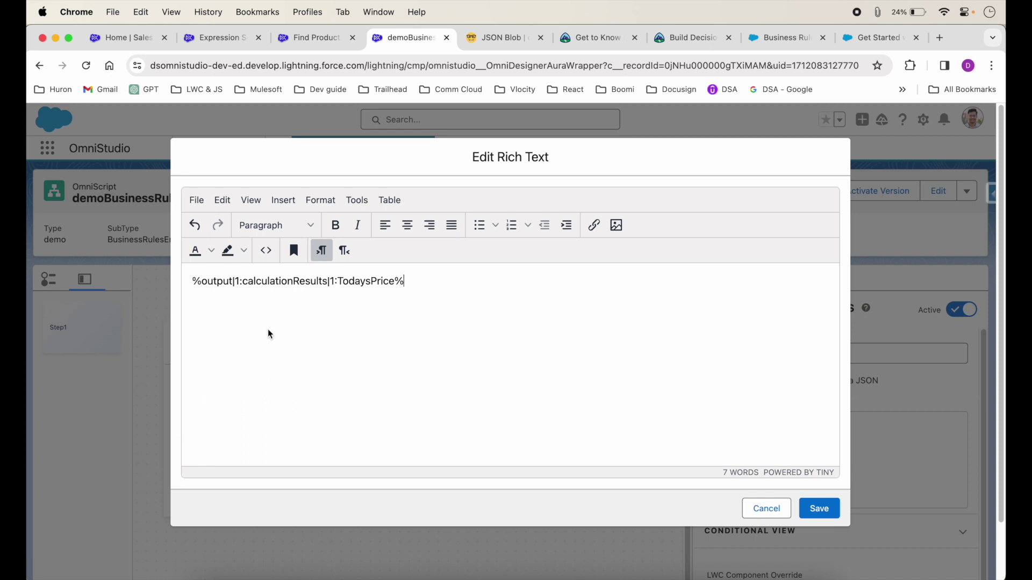
left_click_drag(195, 283, 425, 282)
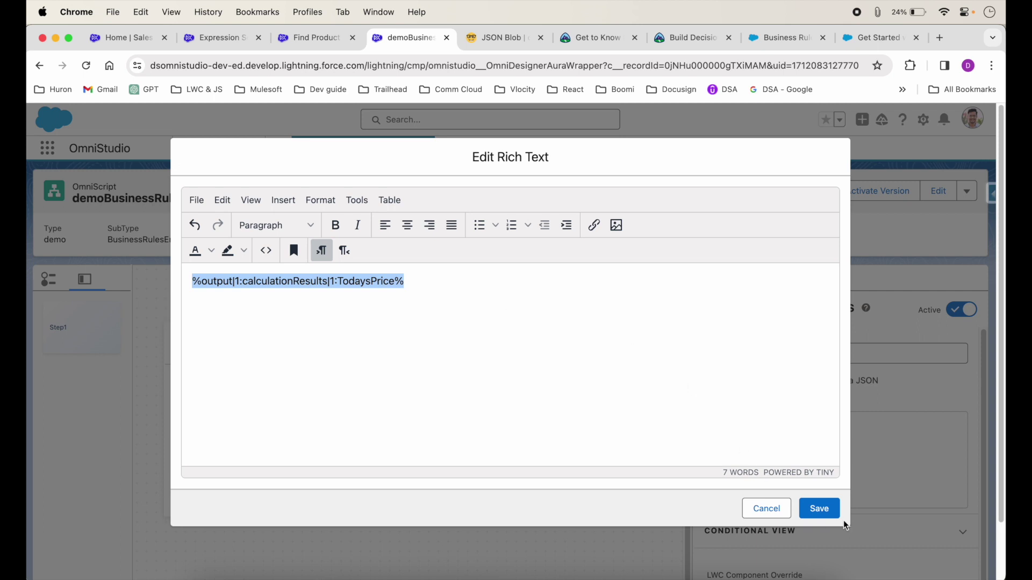
left_click(822, 511)
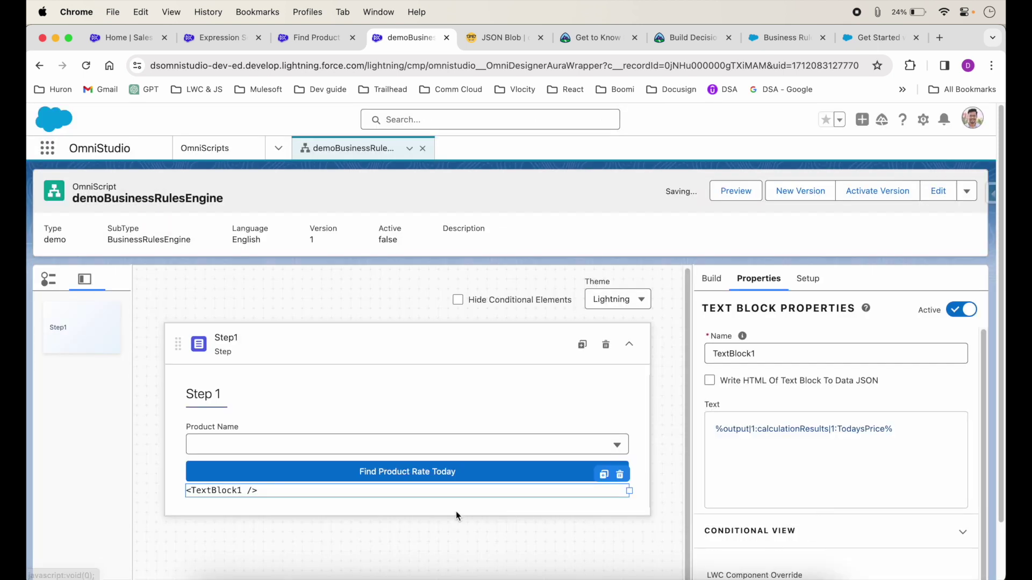
Step: Preview the OmniScript and clear the action debugger's logs
left_click(724, 201)
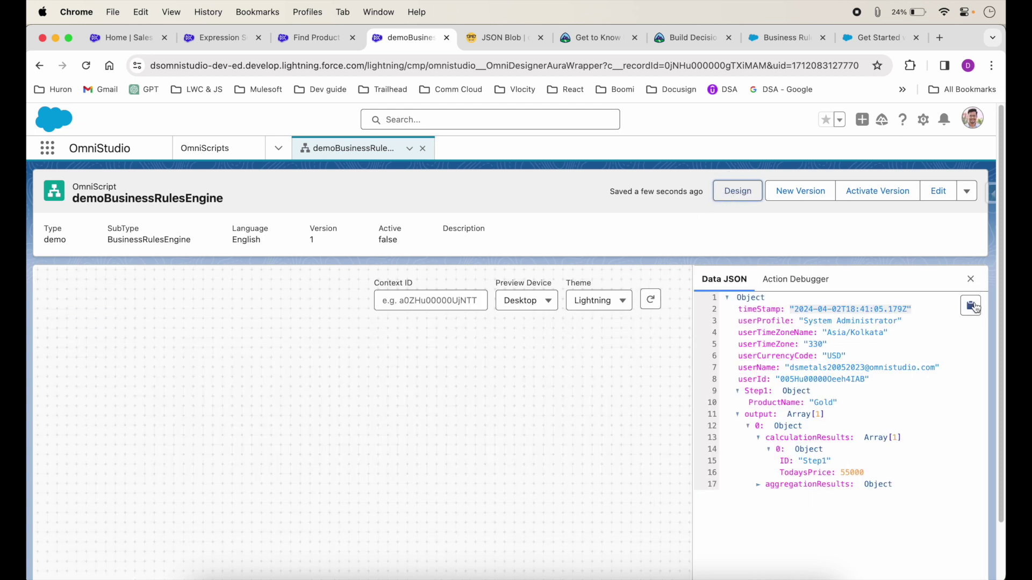
left_click(820, 279)
left_click(941, 304)
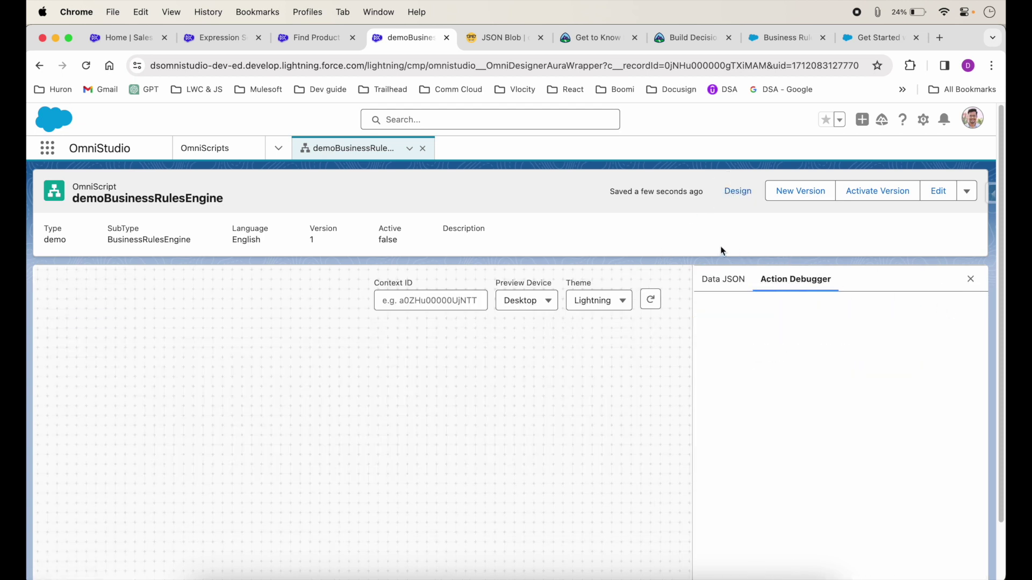
Step: Choose SILVER as the product name in the preview and run Find Product Rate Today
scroll(379, 416, "down", 2)
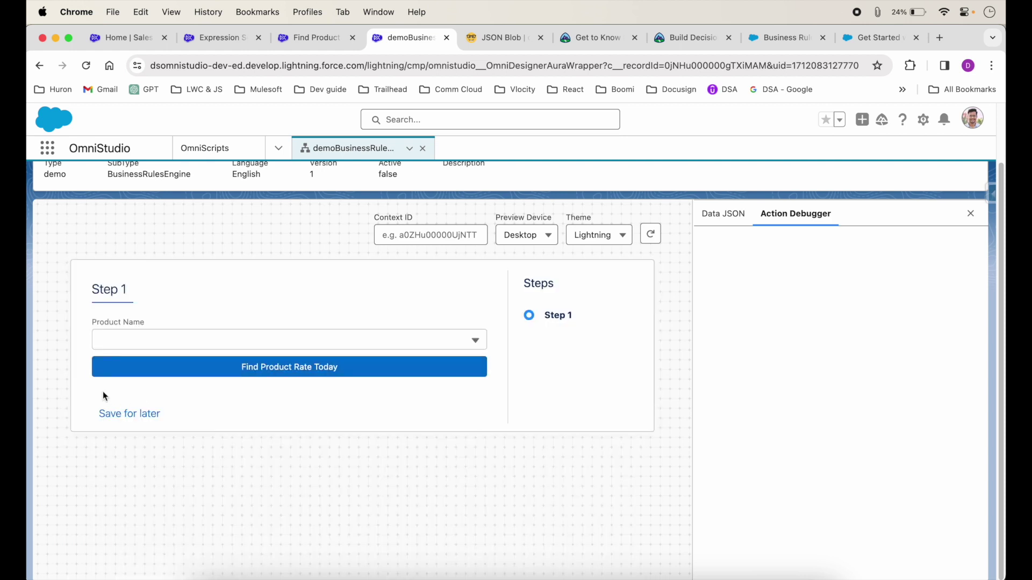
left_click(133, 342)
left_click(131, 410)
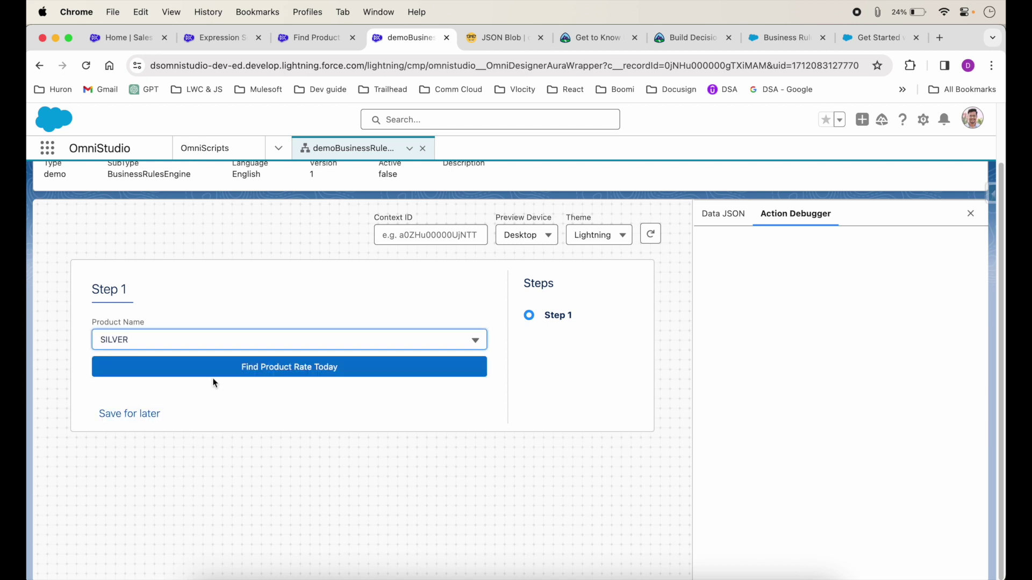
left_click(301, 366)
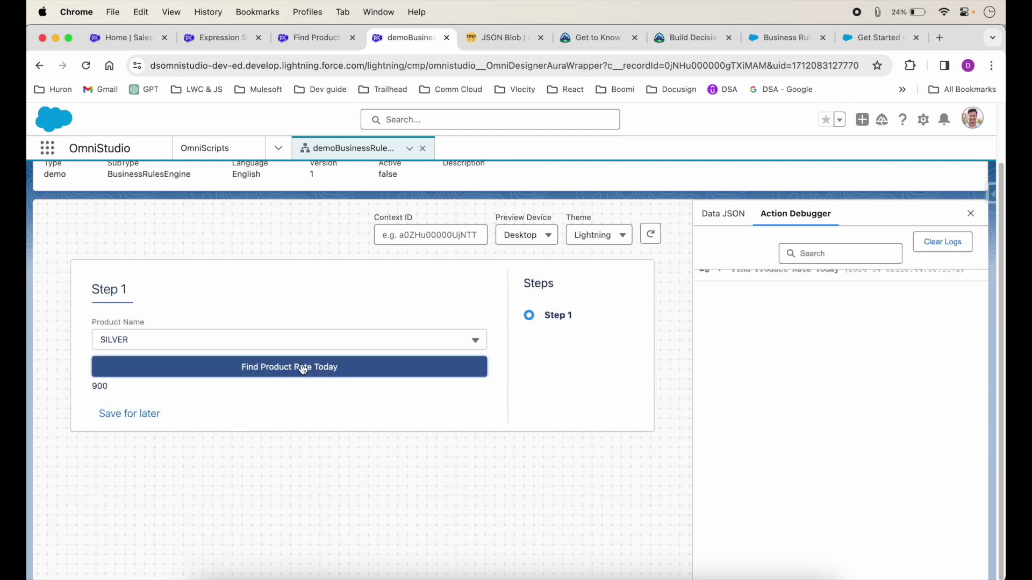
left_click_drag(93, 387, 130, 391)
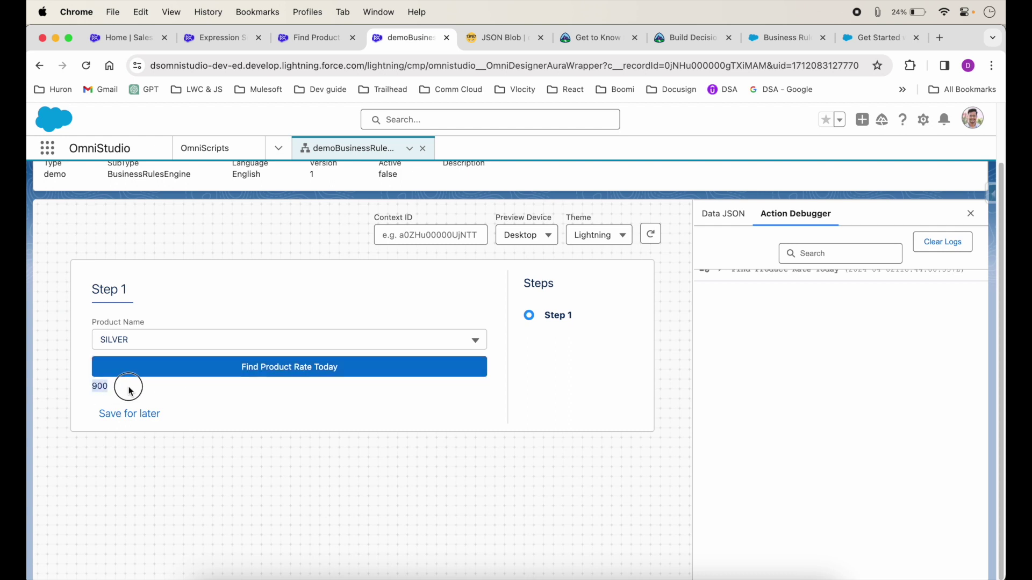
Step: Run Find Product Rate Today for GOLD and return the OmniScript to its design view
left_click(149, 342)
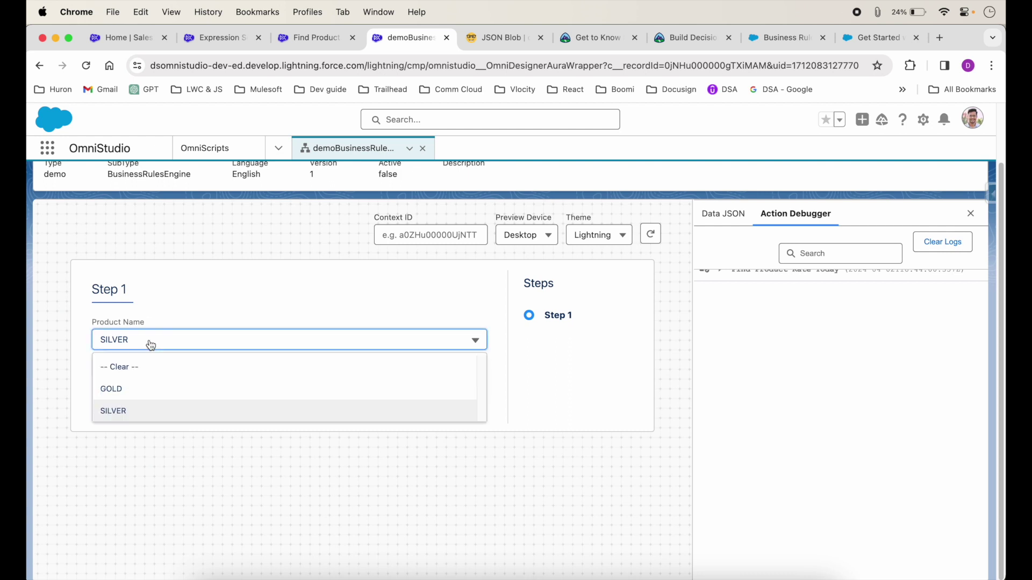
left_click(119, 389)
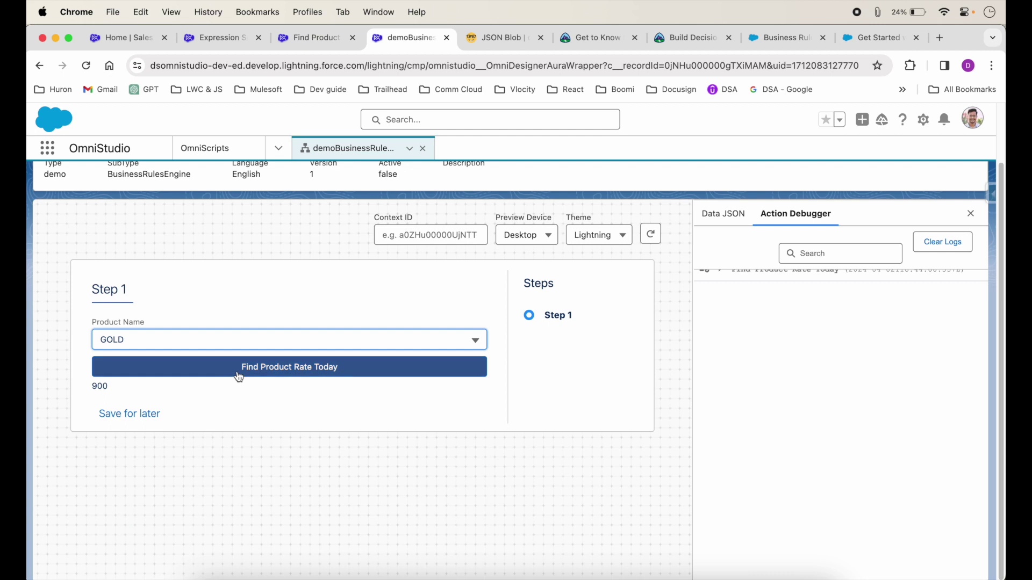
left_click(304, 370)
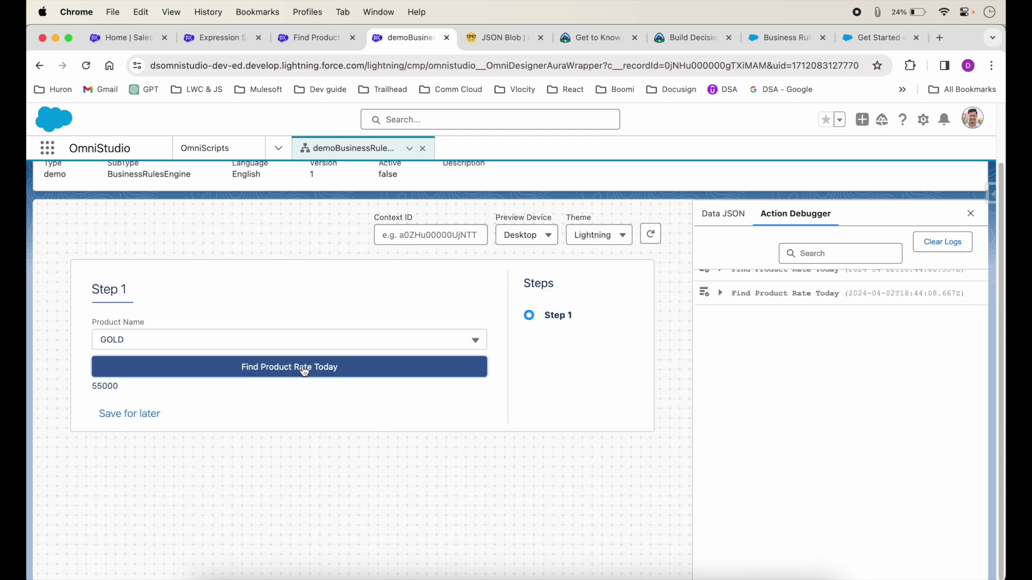
left_click_drag(95, 395, 138, 396)
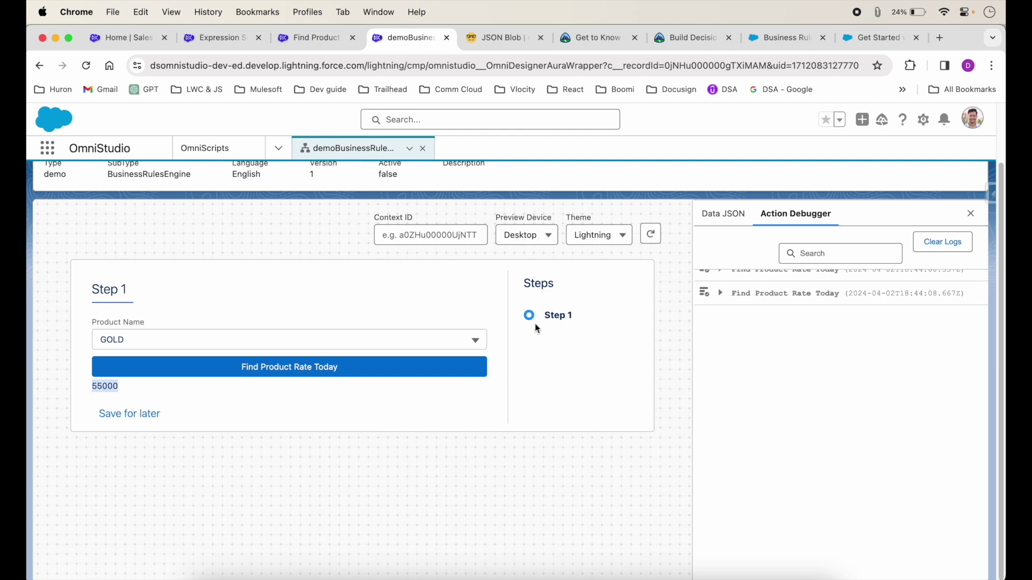
scroll(532, 350, "up", 2)
left_click(736, 191)
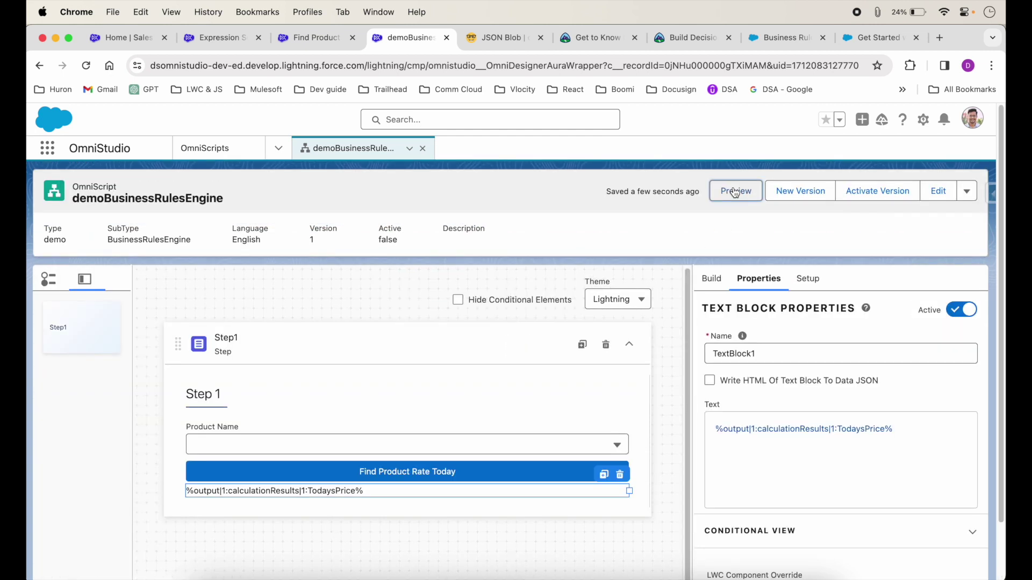